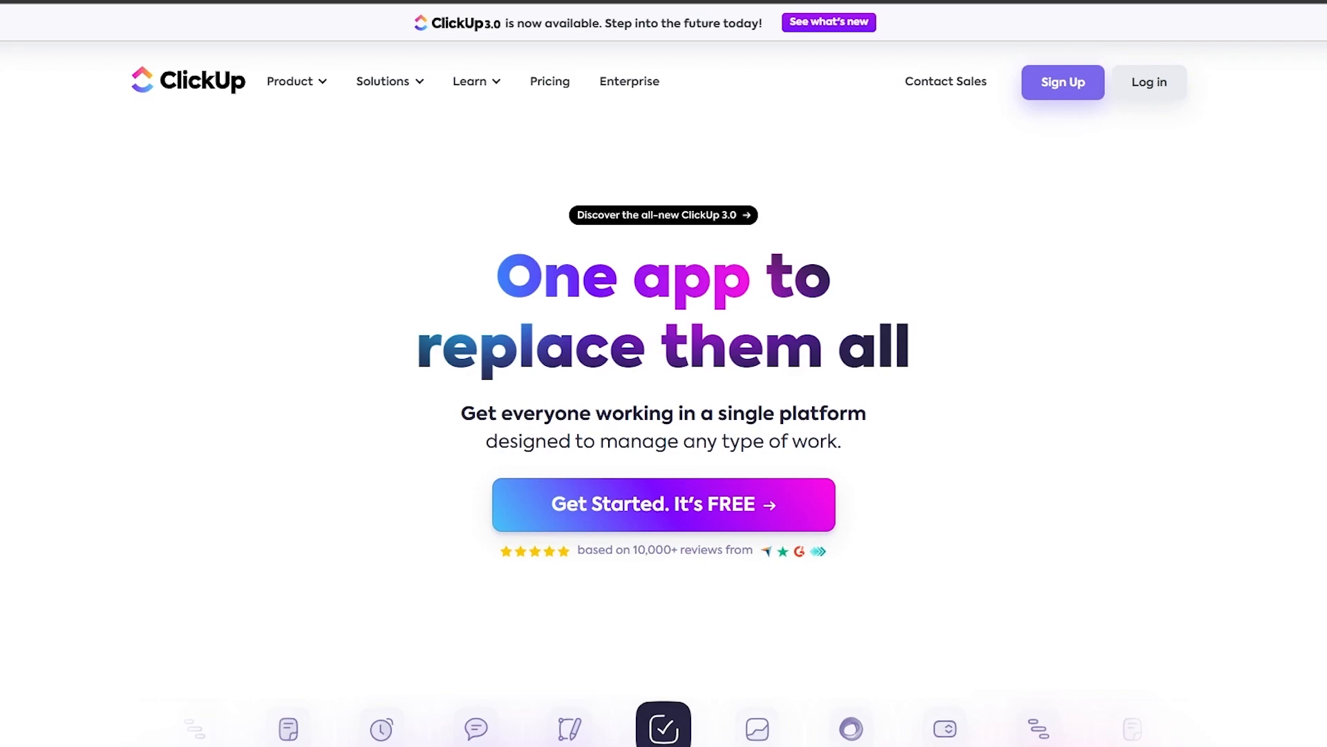
Open ClickUp's Pricing page in a new browser tab.
{"action": "right_click", "coordinate": [546, 82]}
{"action": "left_click", "coordinate": [585, 94]}
Switch to the Pricing tab and highlight the Business plan's $12 price and 'per member' label.
{"action": "key", "text": "ctrl+Tab"}
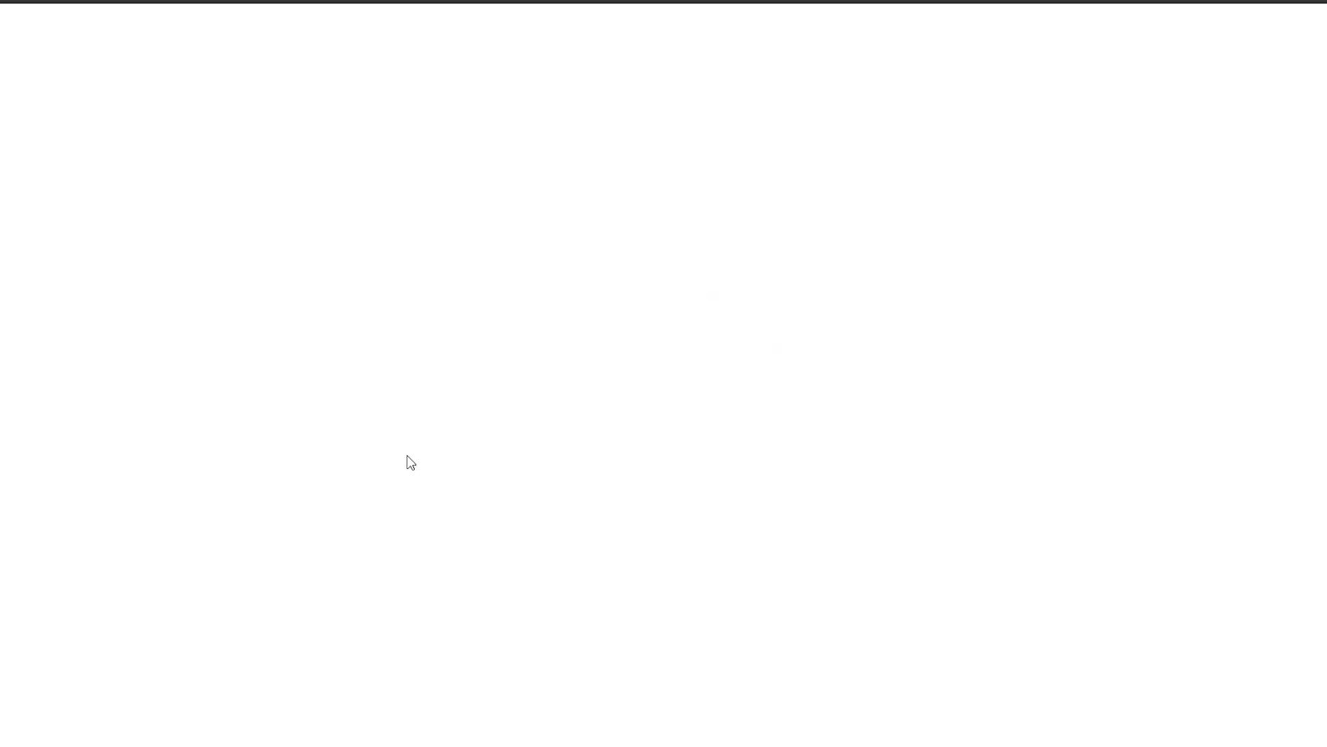
{"action": "scroll", "coordinate": [347, 492], "scroll_direction": "down", "scroll_amount": 3}
{"action": "scroll", "coordinate": [858, 237], "scroll_direction": "up", "scroll_amount": 1}
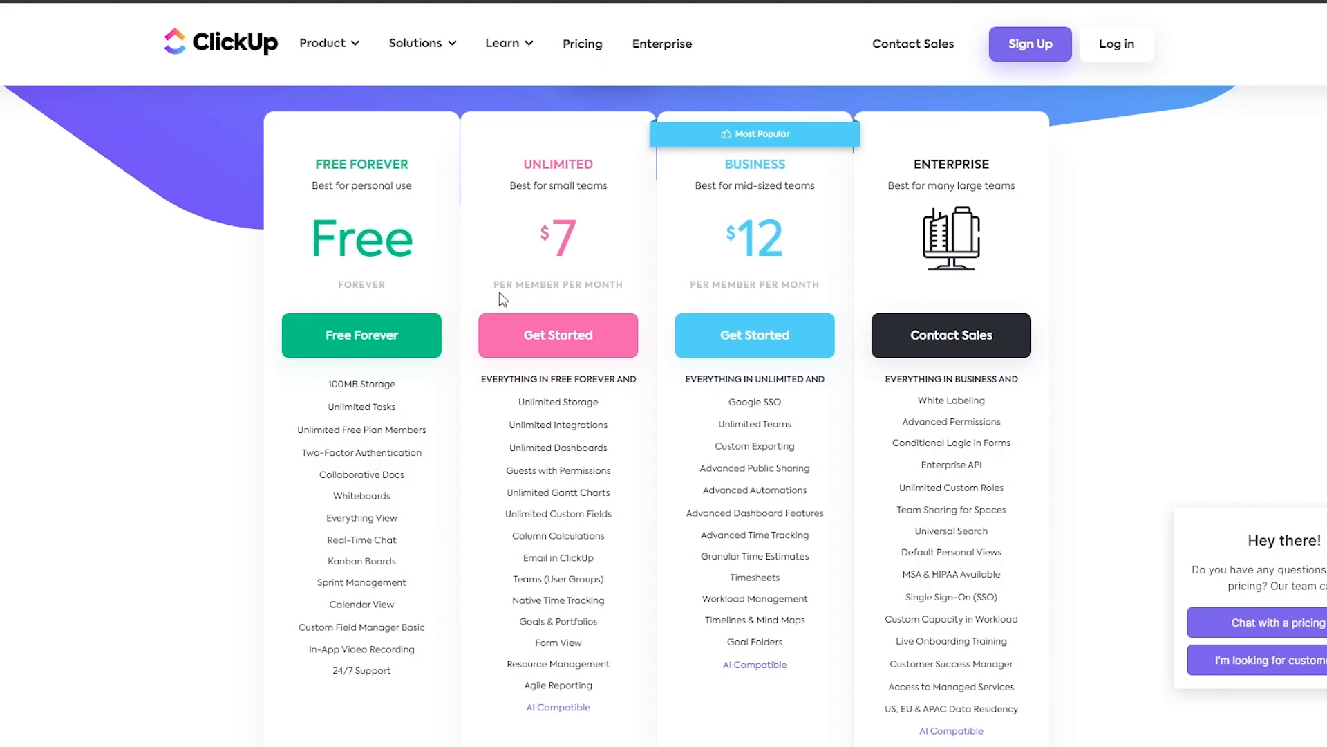
{"action": "double_click", "coordinate": [760, 238]}
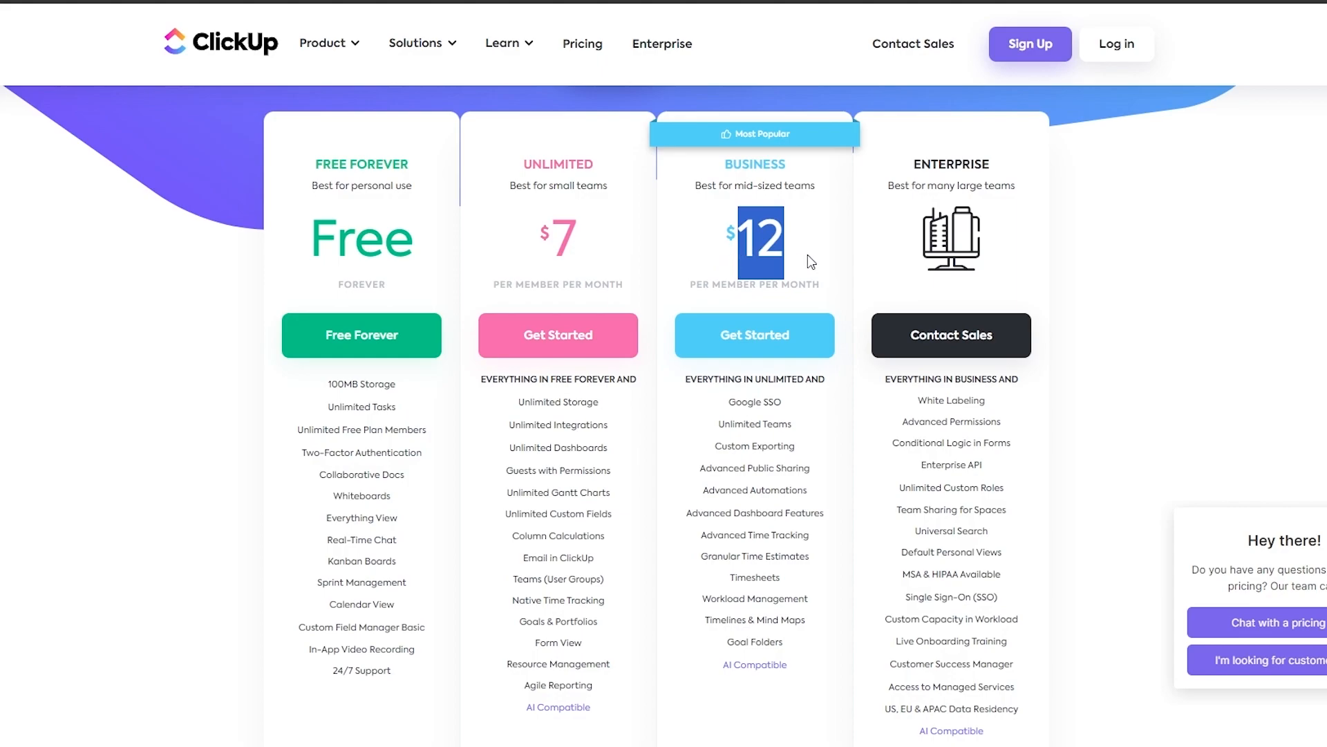
{"action": "left_click_drag", "start_coordinate": [689, 287], "coordinate": [767, 297]}
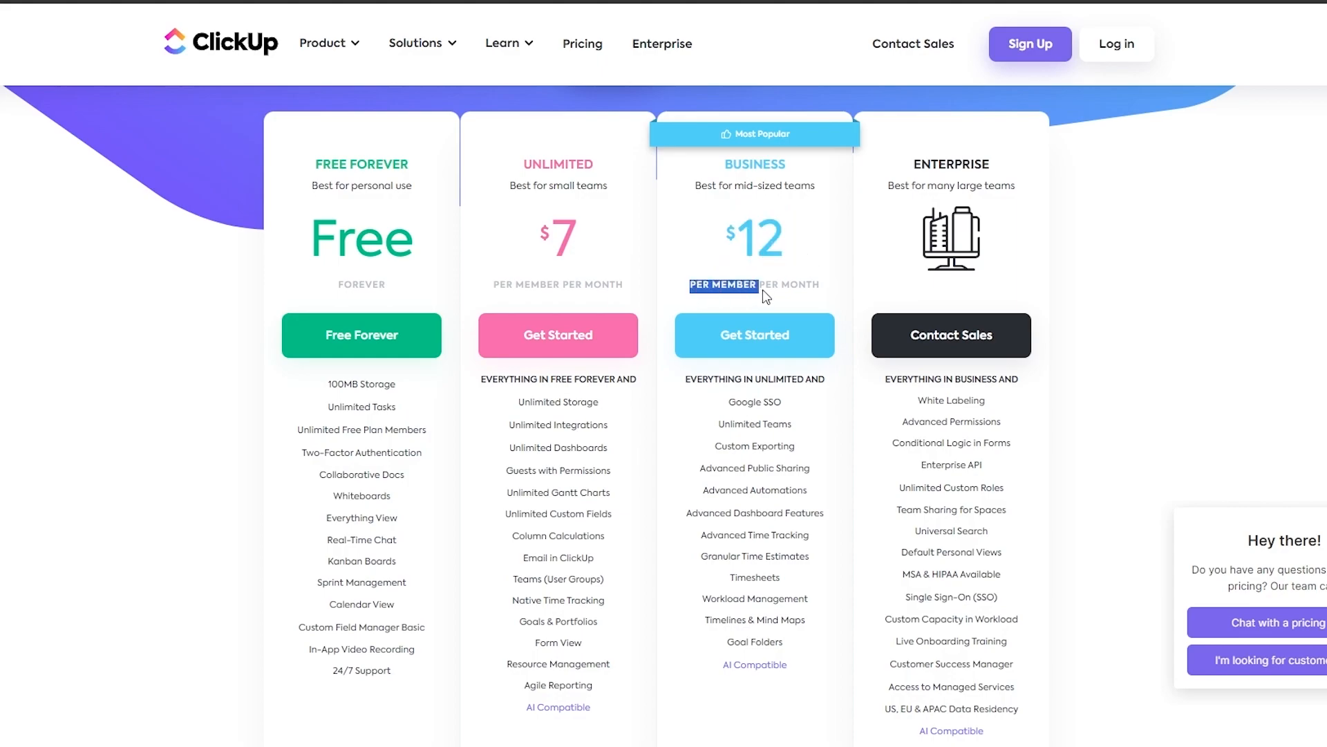
{"action": "left_click", "coordinate": [794, 276]}
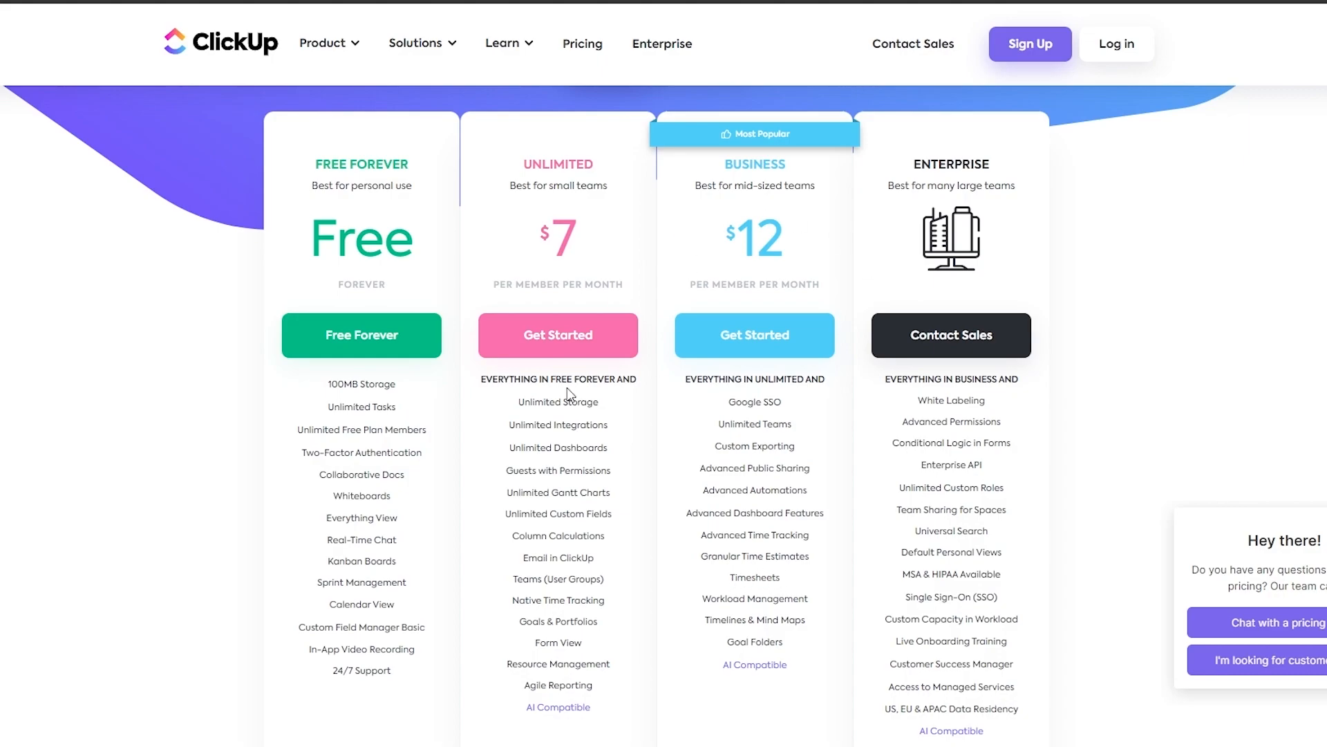
Start a free ClickUp sign-up using the copied Temp Mail address as the e-mail.
{"action": "left_click", "coordinate": [326, 347]}
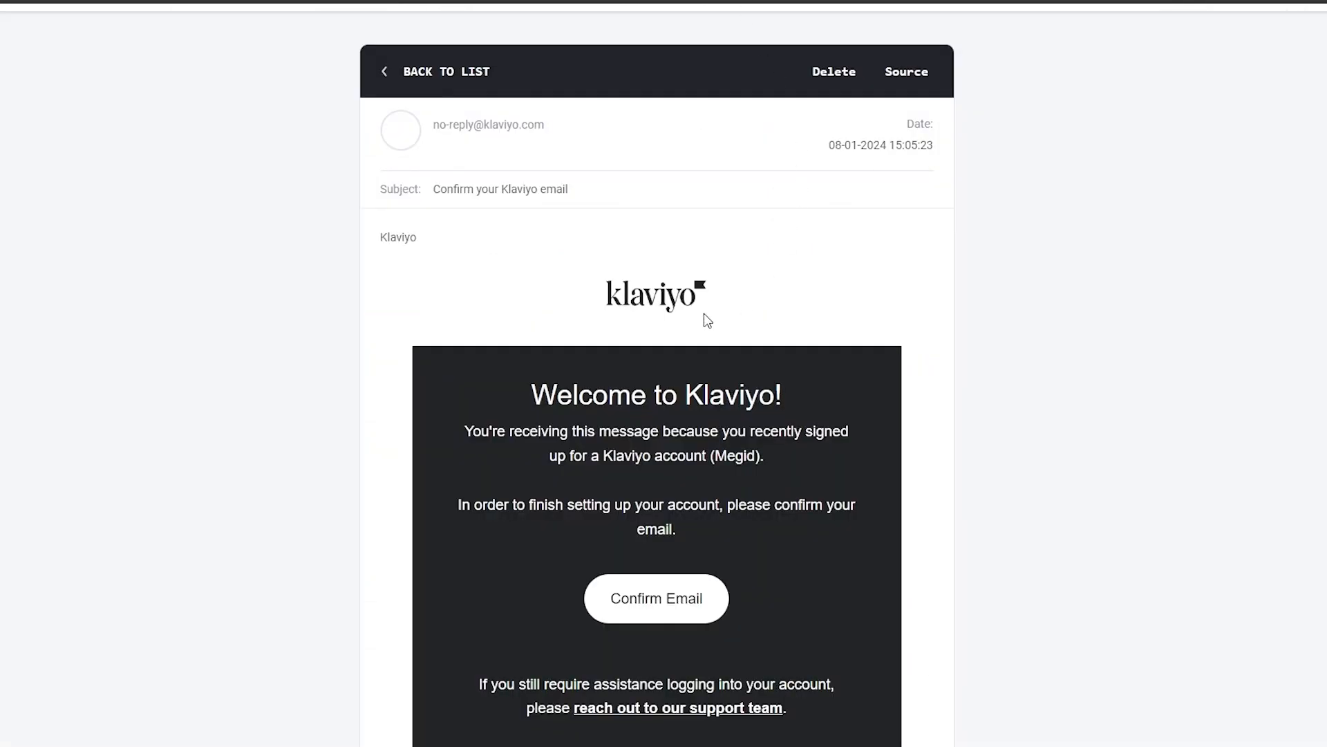
{"action": "scroll", "coordinate": [676, 202], "scroll_direction": "up", "scroll_amount": 5}
{"action": "scroll", "coordinate": [676, 202], "scroll_direction": "up", "scroll_amount": 1}
{"action": "left_click", "coordinate": [825, 169]}
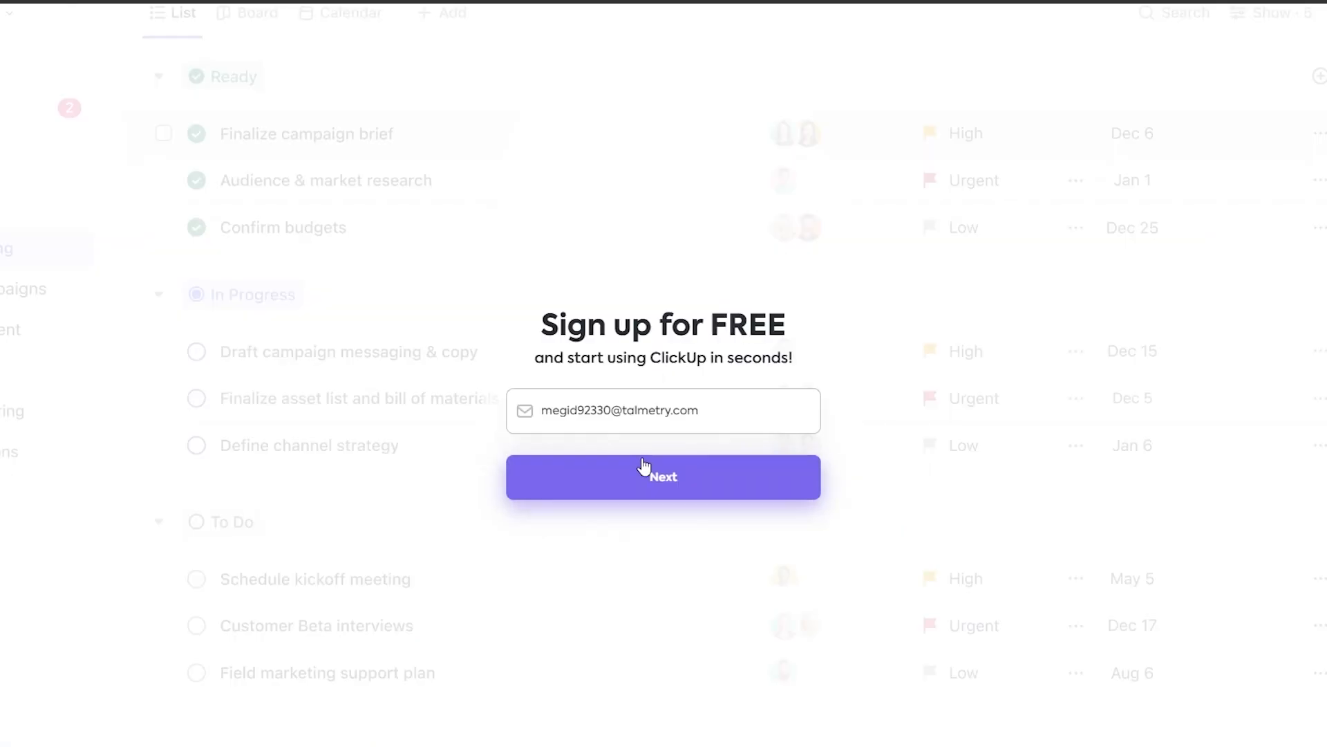
{"action": "left_click", "coordinate": [643, 476]}
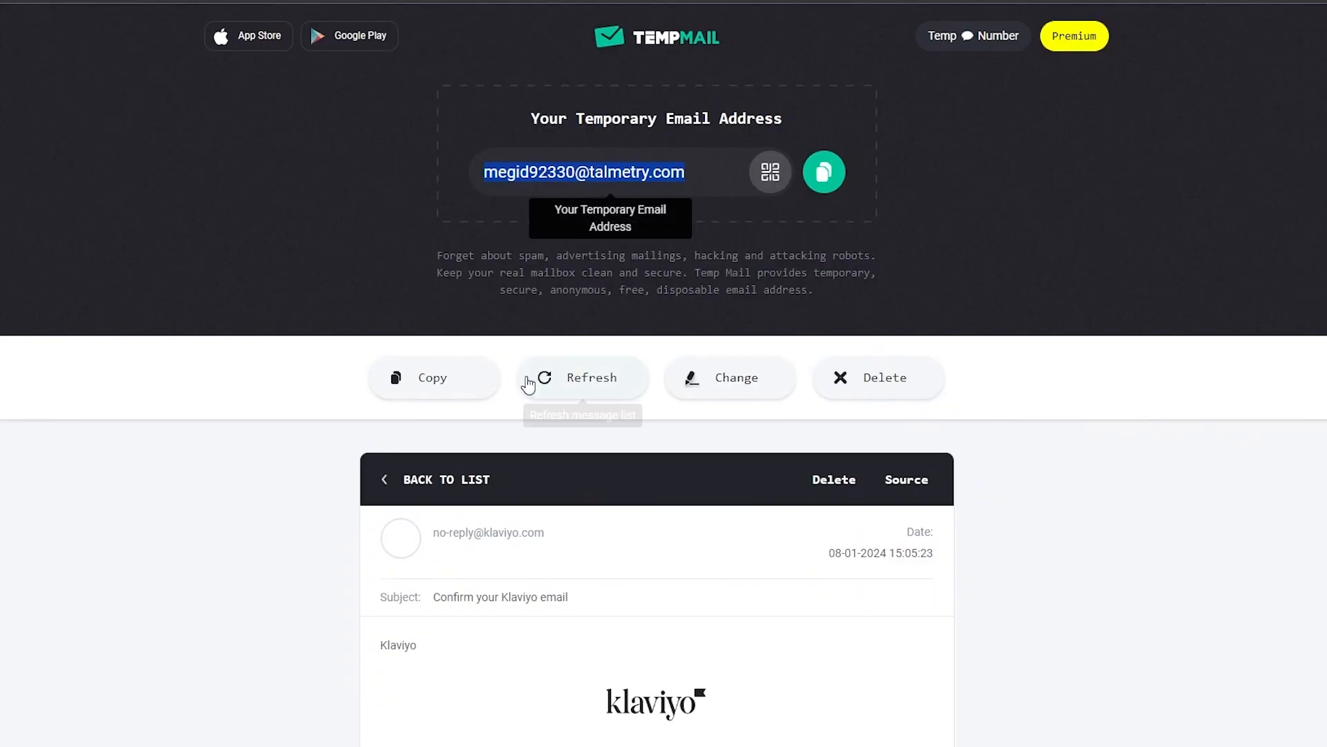
Open the ClickUp verification message in the Temp Mail inbox and enter its verification code.
{"action": "scroll", "coordinate": [526, 380], "scroll_direction": "down", "scroll_amount": 10}
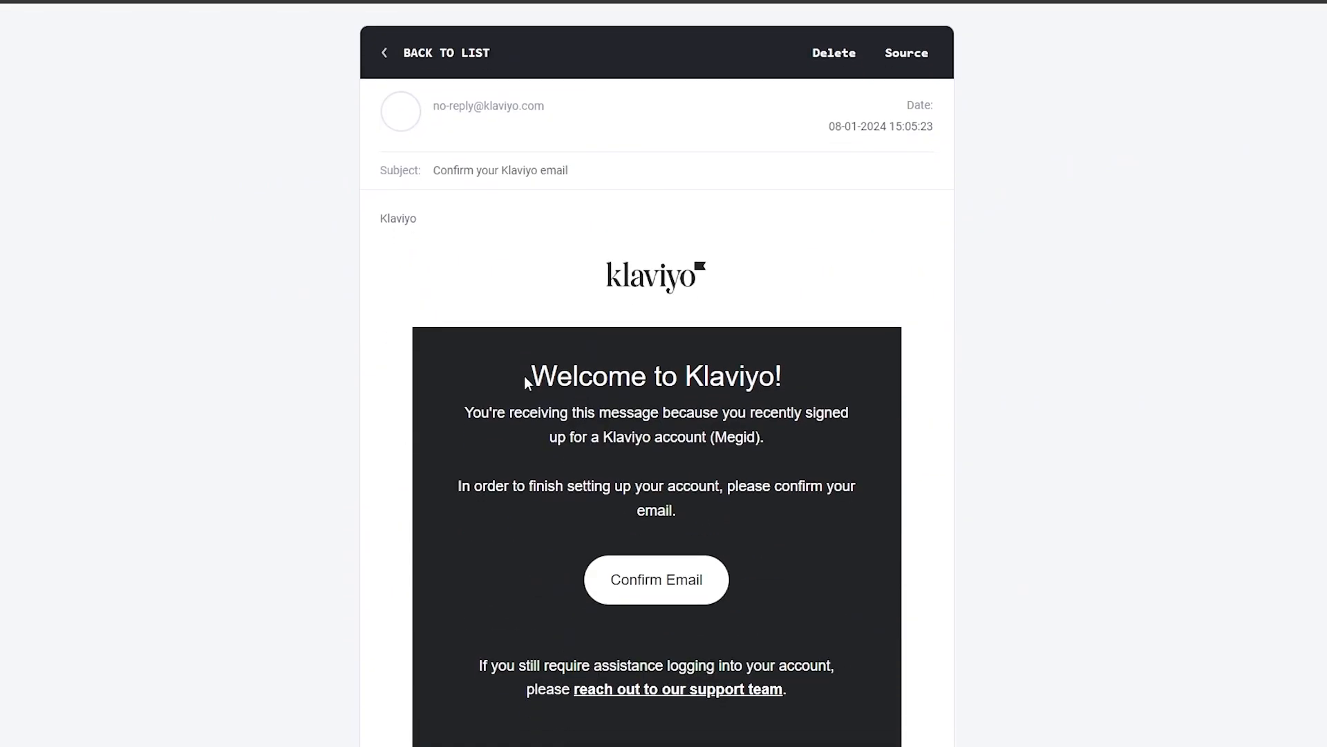
{"action": "scroll", "coordinate": [521, 384], "scroll_direction": "up", "scroll_amount": 5}
{"action": "scroll", "coordinate": [520, 387], "scroll_direction": "up", "scroll_amount": 1}
{"action": "left_click", "coordinate": [409, 73]}
{"action": "left_click", "coordinate": [465, 542]}
{"action": "scroll", "coordinate": [616, 609], "scroll_direction": "down", "scroll_amount": 2}
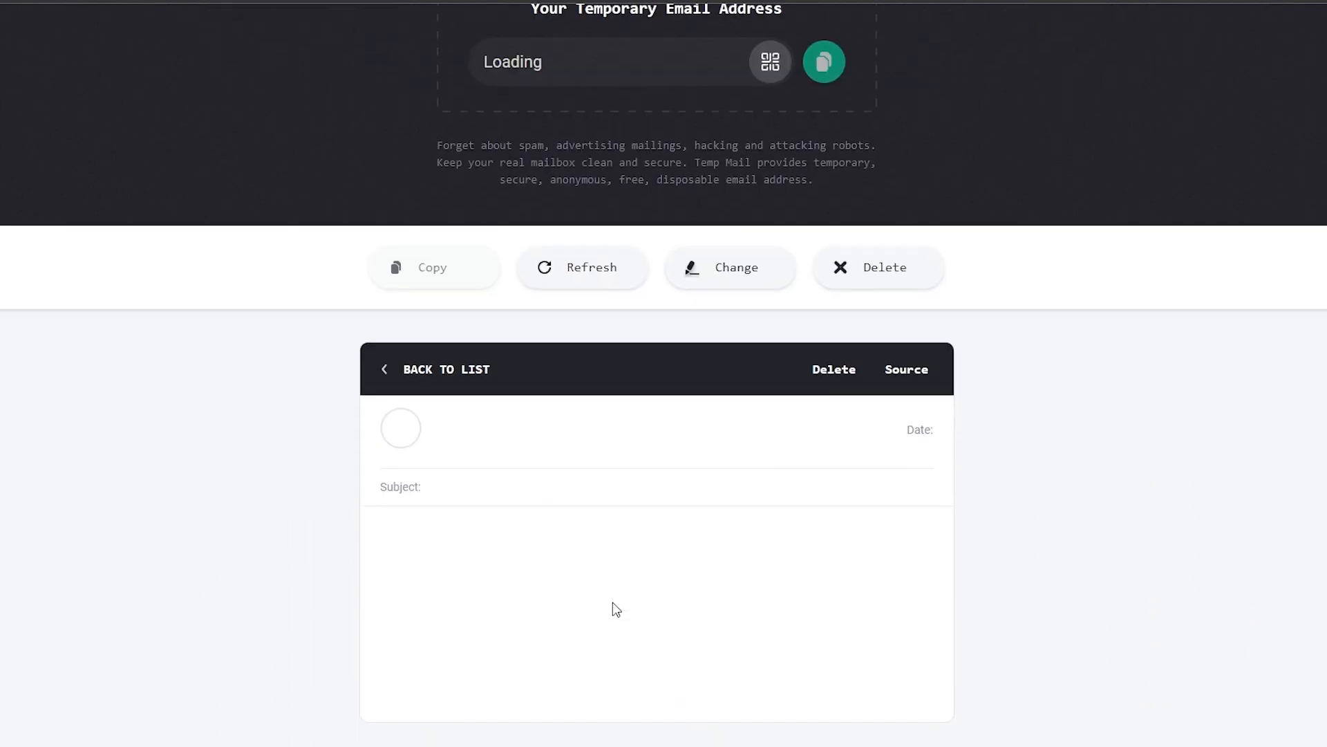
{"action": "scroll", "coordinate": [616, 609], "scroll_direction": "down", "scroll_amount": 3}
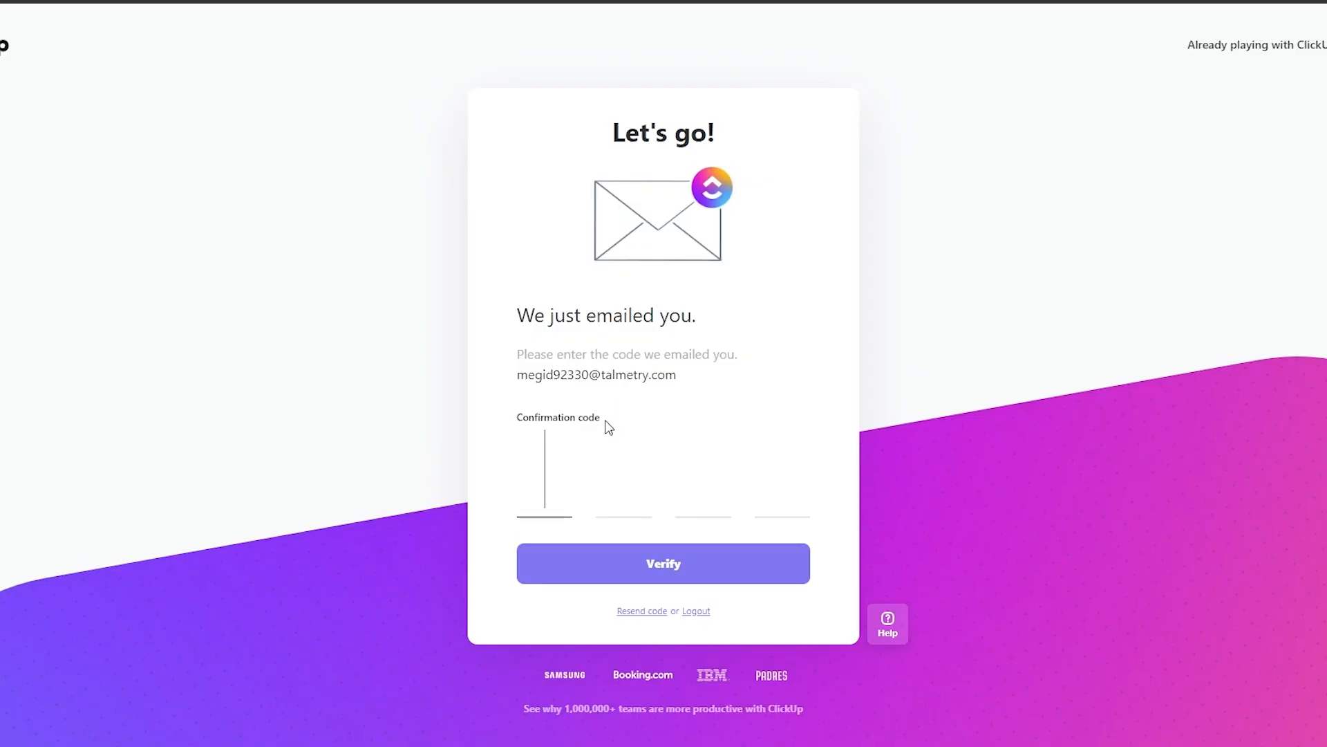
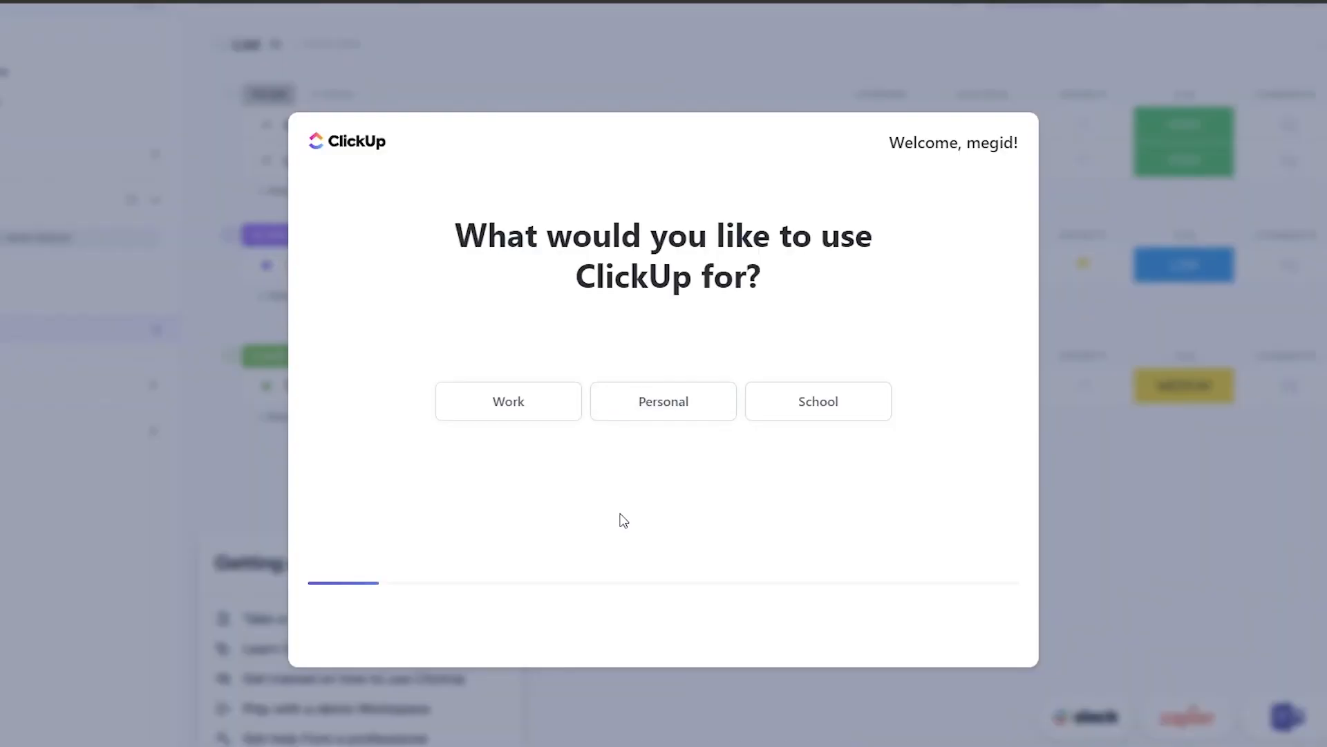
Answer onboarding with Work, 1-10, Just me, Operations, Other, then finish with the Talmetry workspace.
{"action": "left_click", "coordinate": [521, 415]}
{"action": "left_click", "coordinate": [535, 386]}
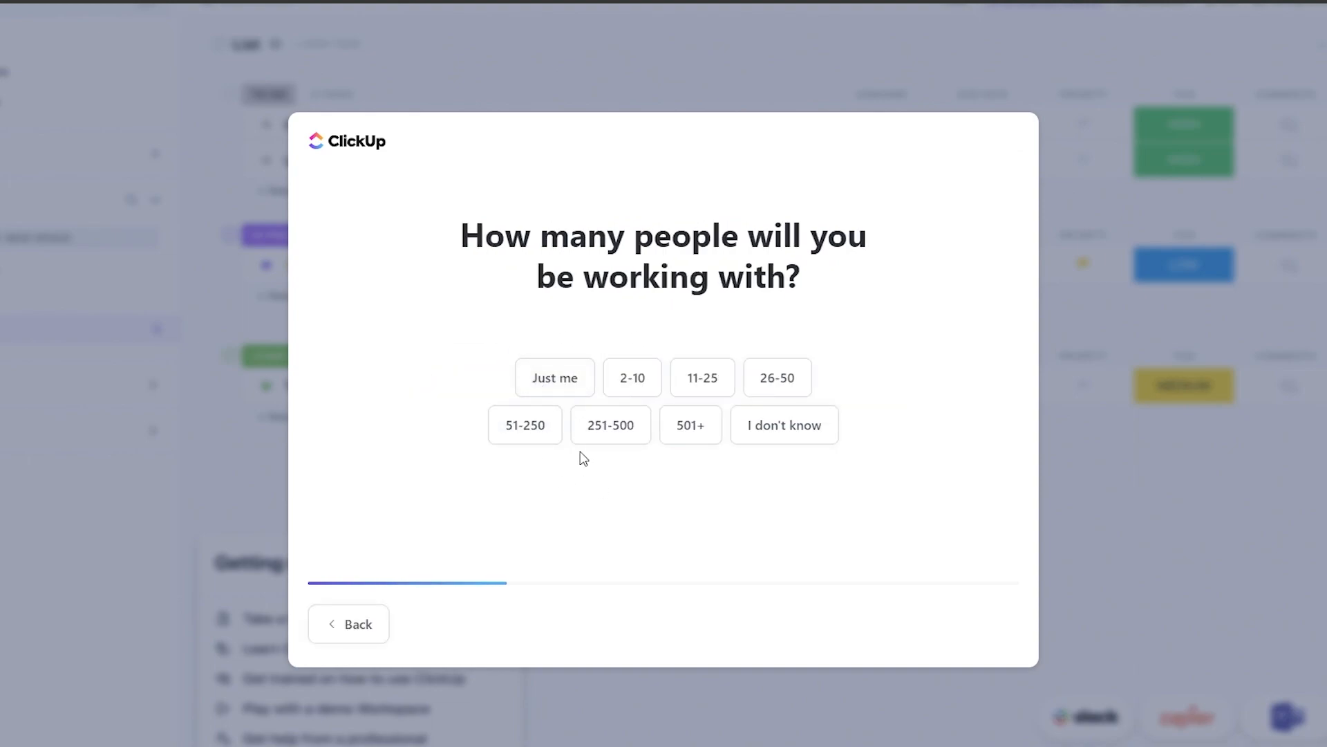
{"action": "left_click", "coordinate": [576, 391]}
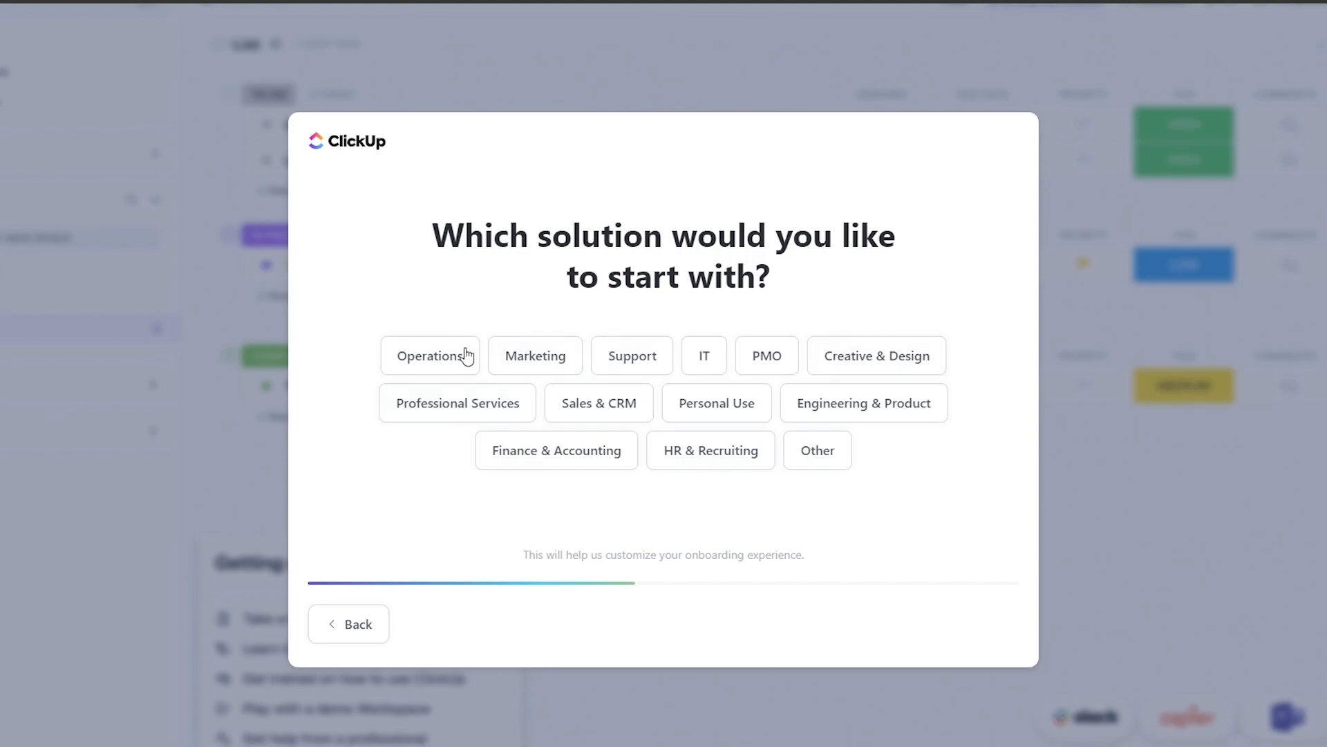
{"action": "left_click", "coordinate": [411, 366]}
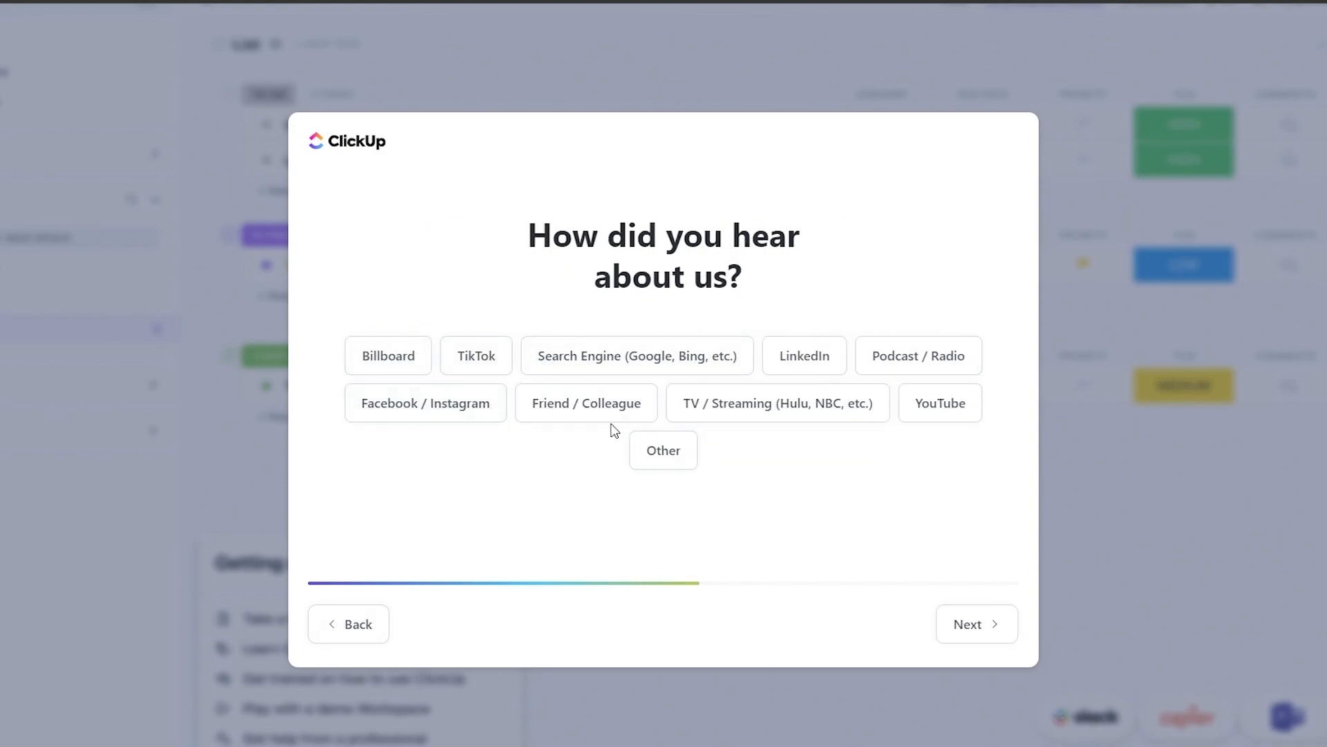
{"action": "left_click", "coordinate": [663, 450]}
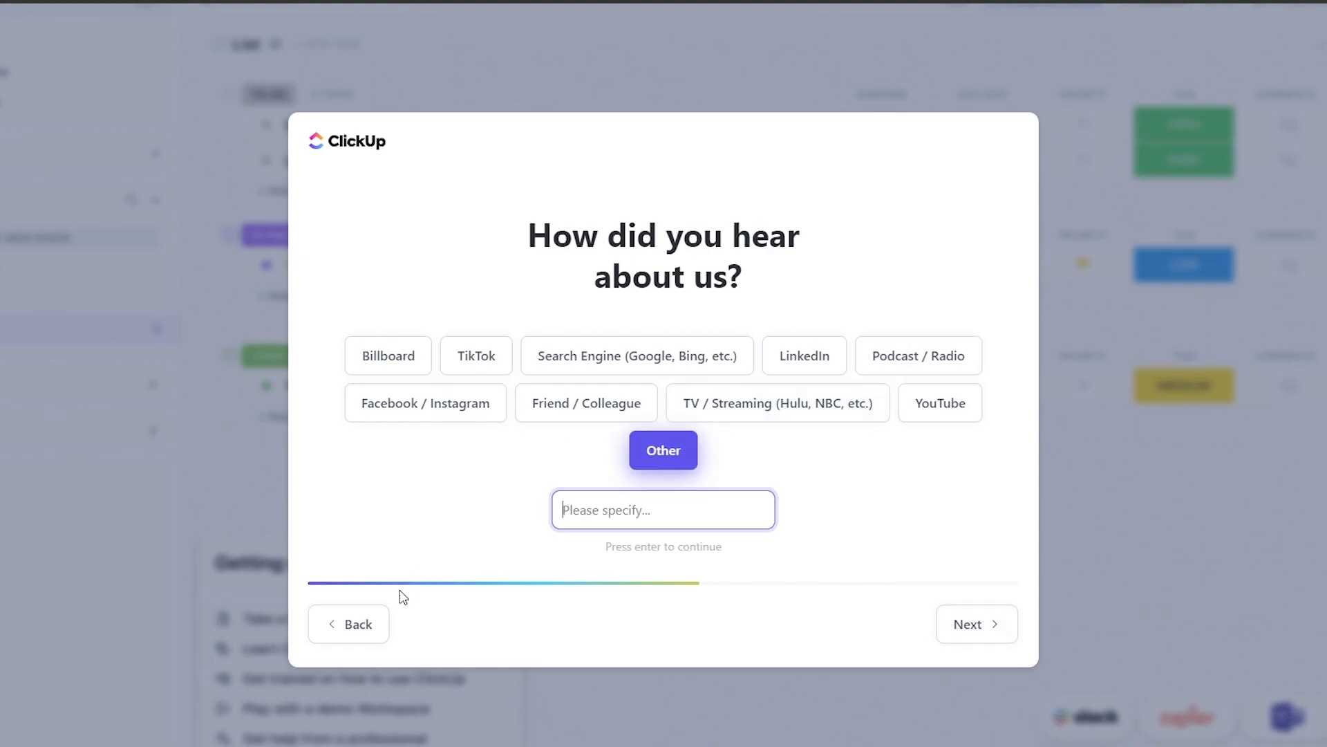
{"action": "left_click", "coordinate": [966, 626]}
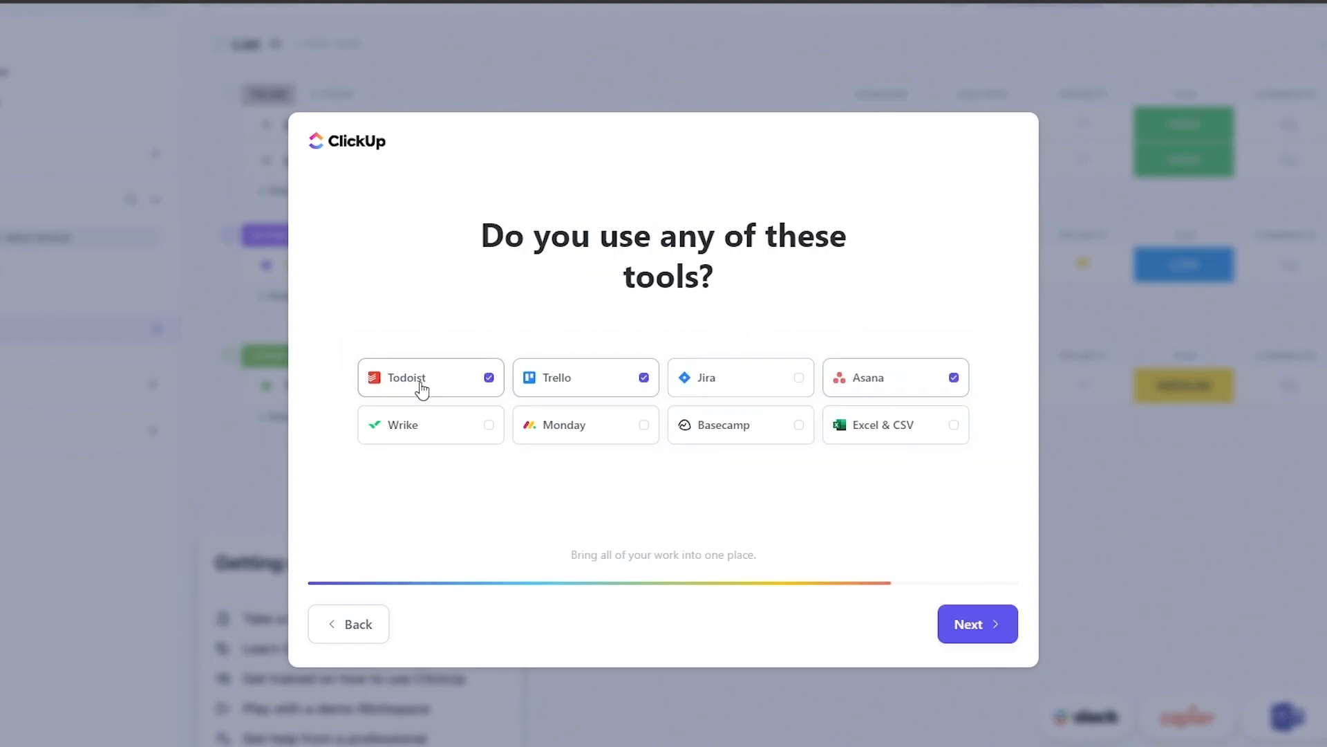
{"action": "left_click", "coordinate": [973, 626]}
{"action": "left_click", "coordinate": [987, 637]}
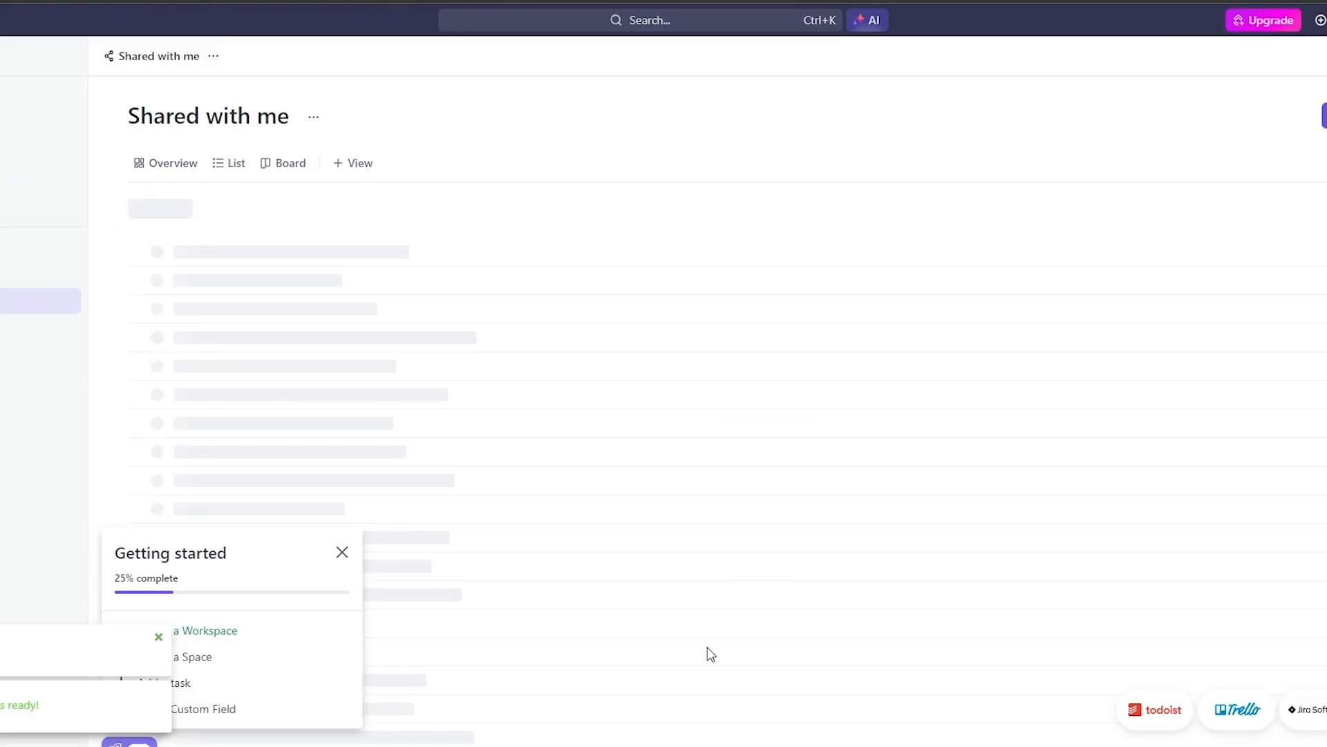
Close the Getting started checklist and both notification toasts.
{"action": "left_click", "coordinate": [342, 553]}
{"action": "left_click", "coordinate": [159, 637]}
{"action": "left_click", "coordinate": [158, 694]}
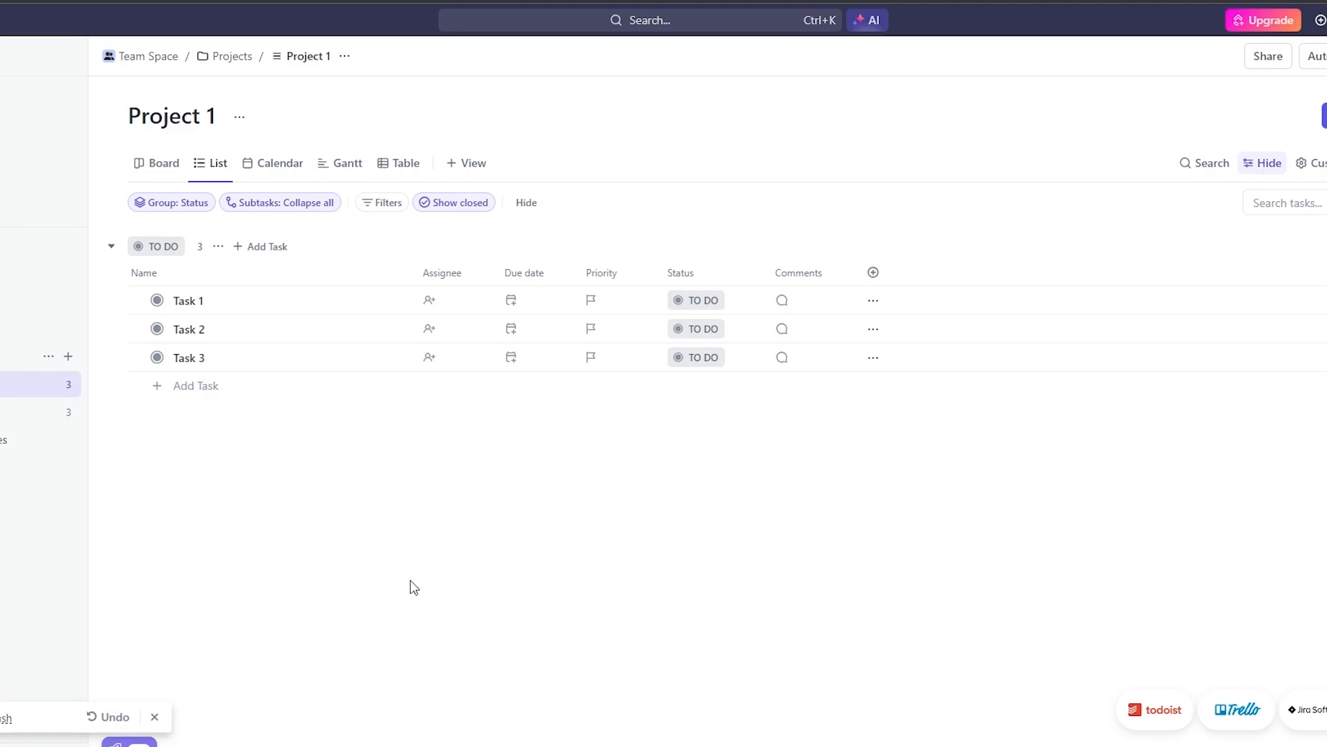
View Project 1 as a board, briefly as a table, then show the Team Space overview.
{"action": "left_click", "coordinate": [181, 171]}
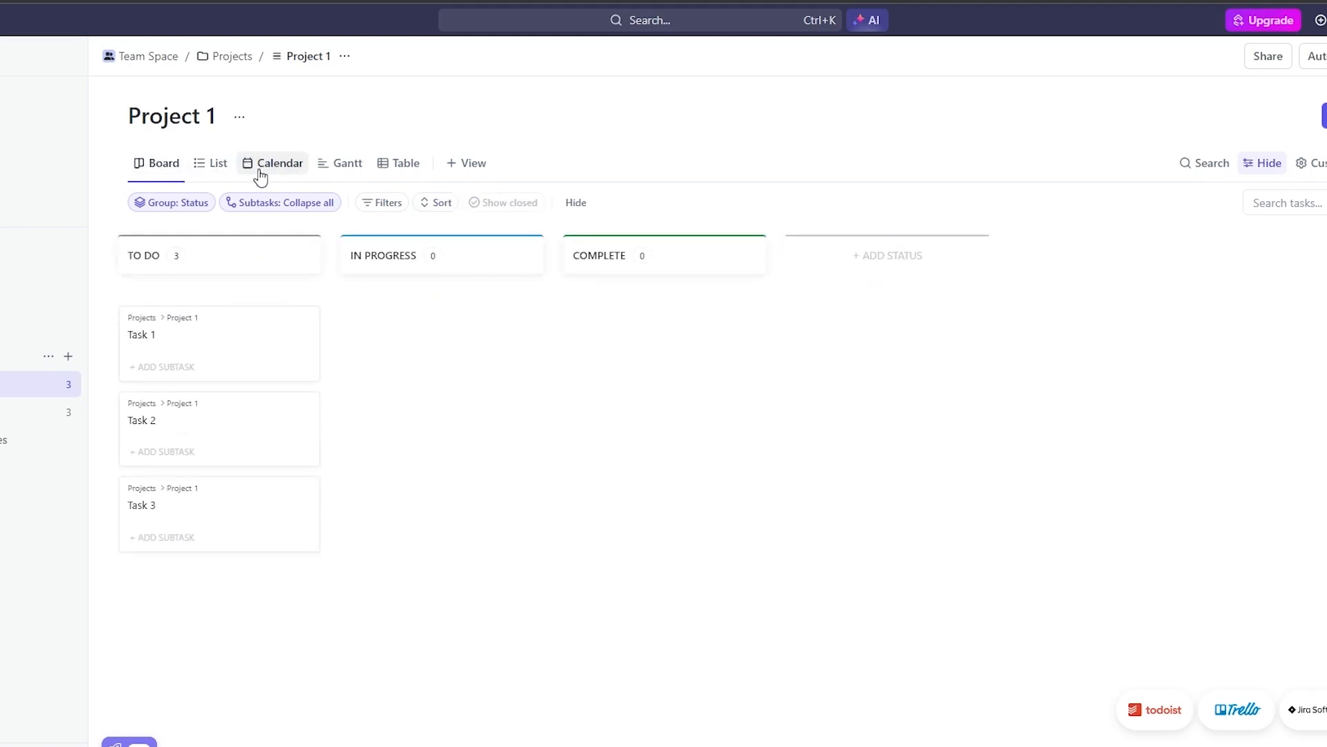
{"action": "left_click", "coordinate": [395, 166]}
{"action": "left_click", "coordinate": [164, 172]}
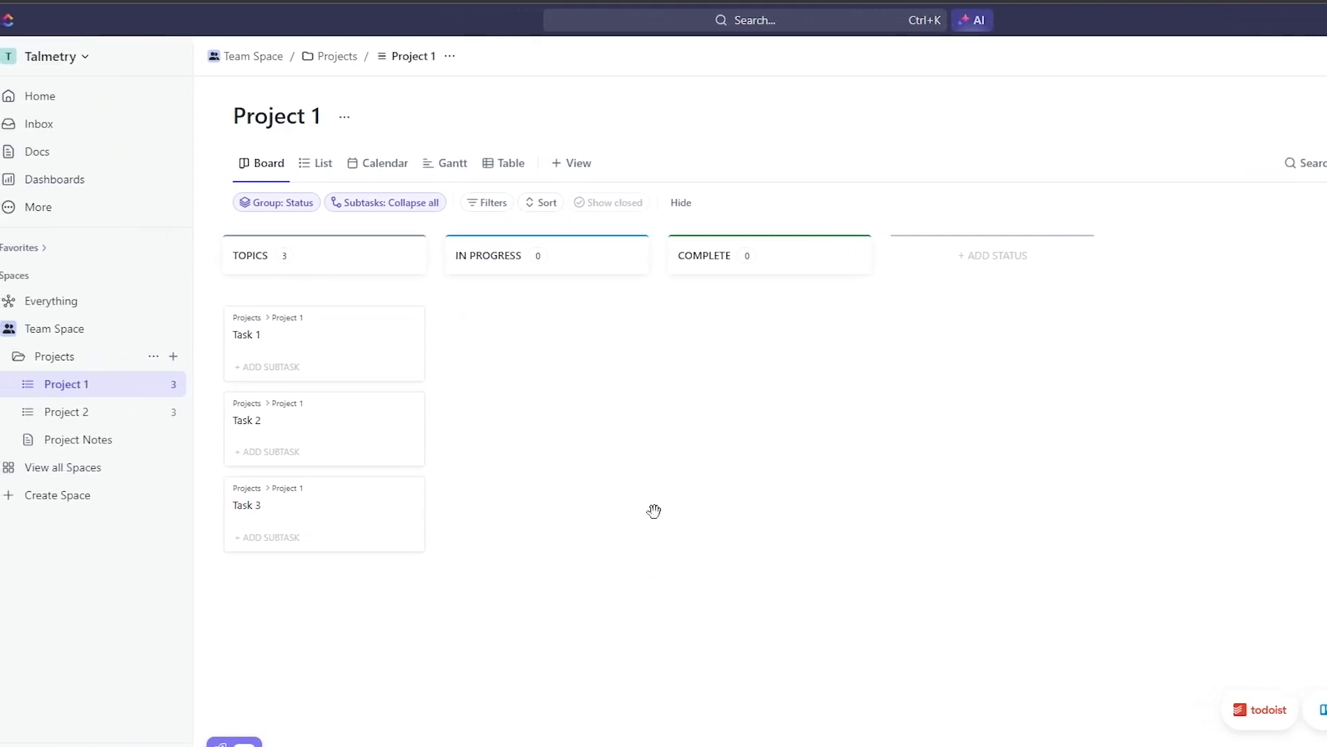
{"action": "left_click", "coordinate": [13, 328]}
{"action": "left_click", "coordinate": [65, 328]}
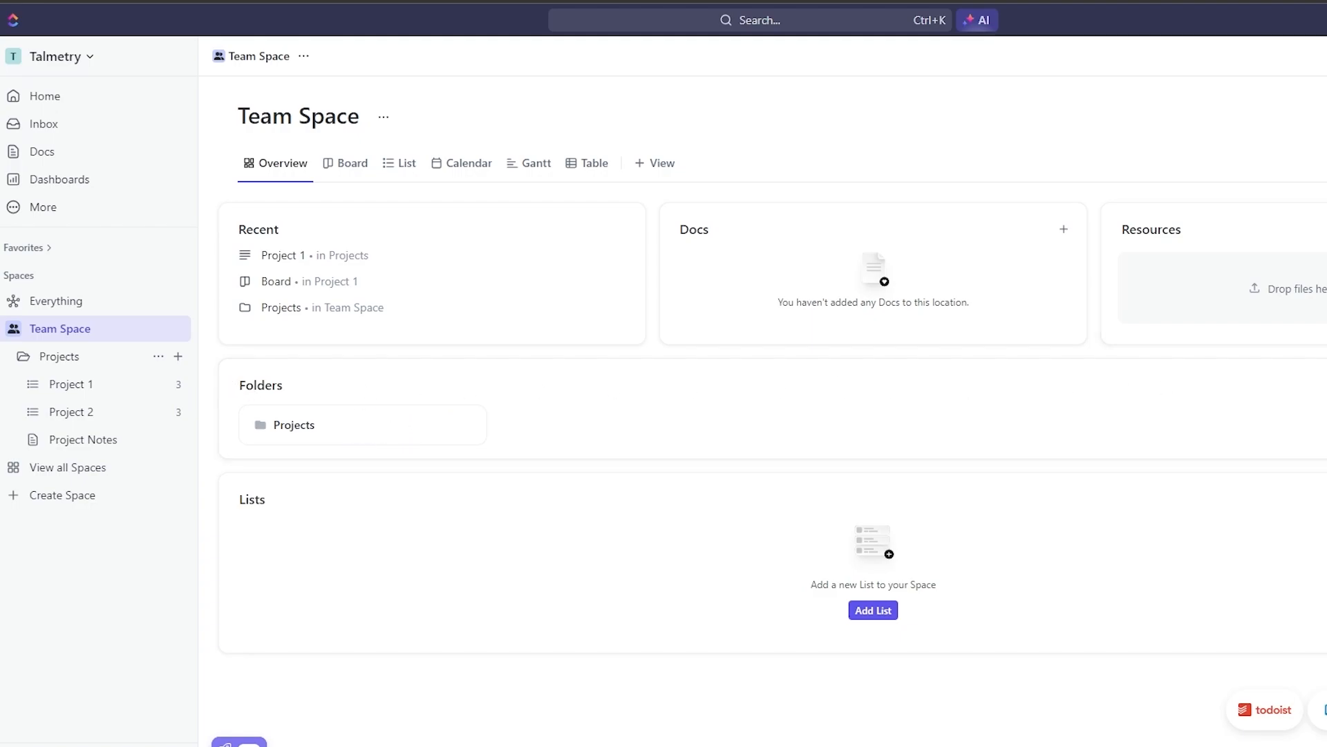
Rename the Projects folder to 'Youtube Production'.
{"action": "left_click", "coordinate": [159, 364]}
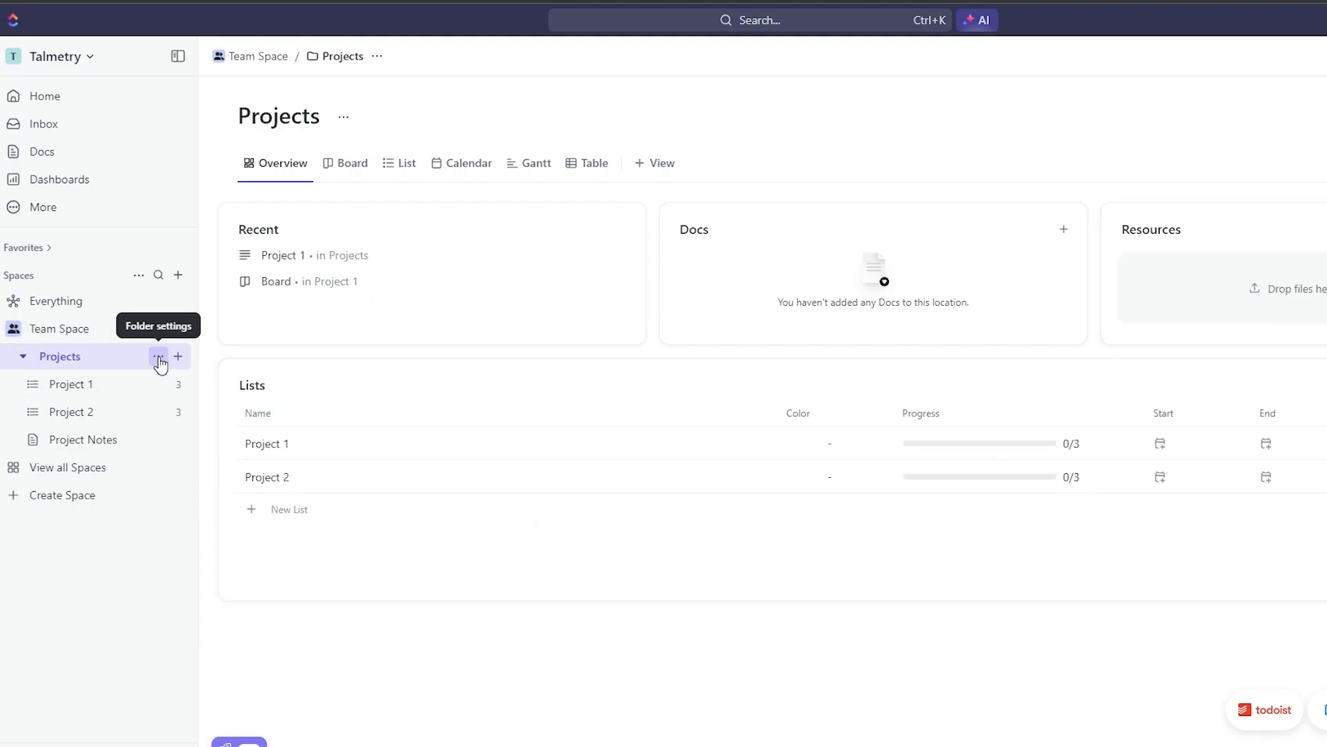
{"action": "left_click", "coordinate": [159, 356]}
{"action": "left_click", "coordinate": [250, 388]}
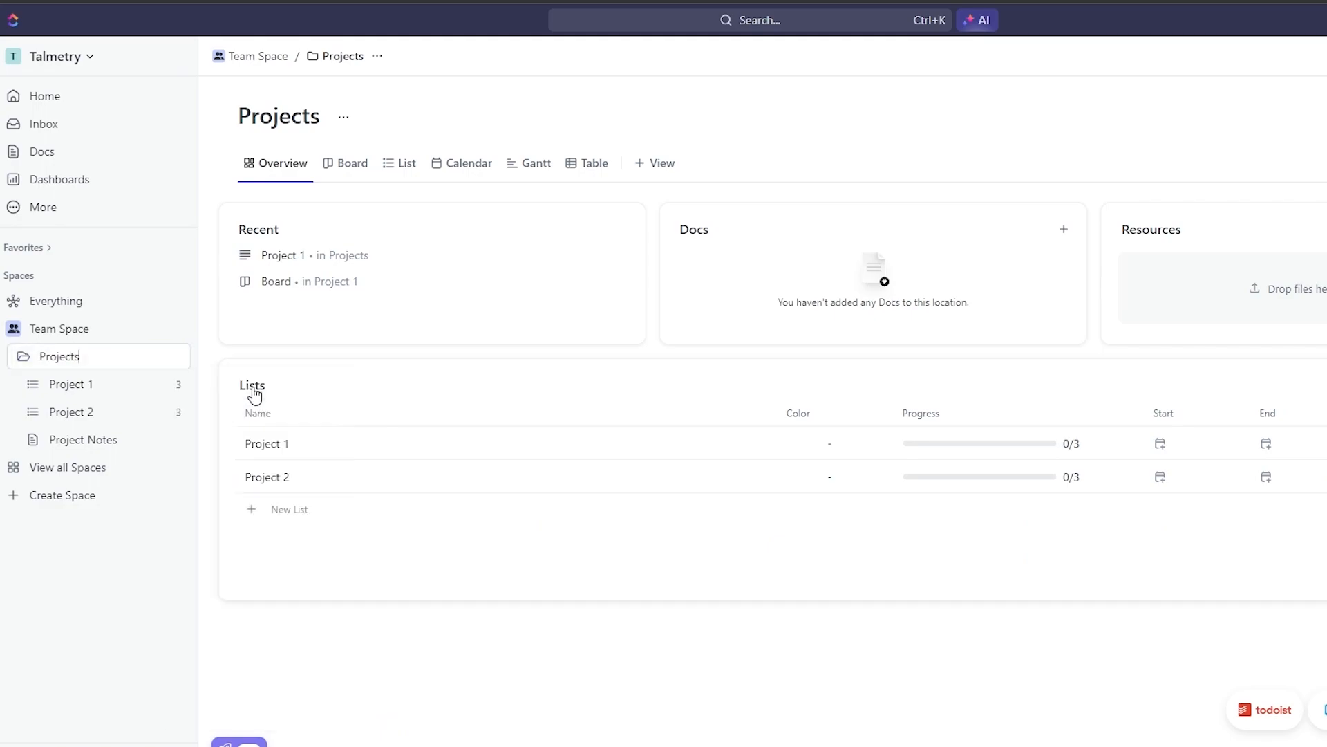
{"action": "left_click_drag", "start_coordinate": [94, 354], "coordinate": [40, 354]}
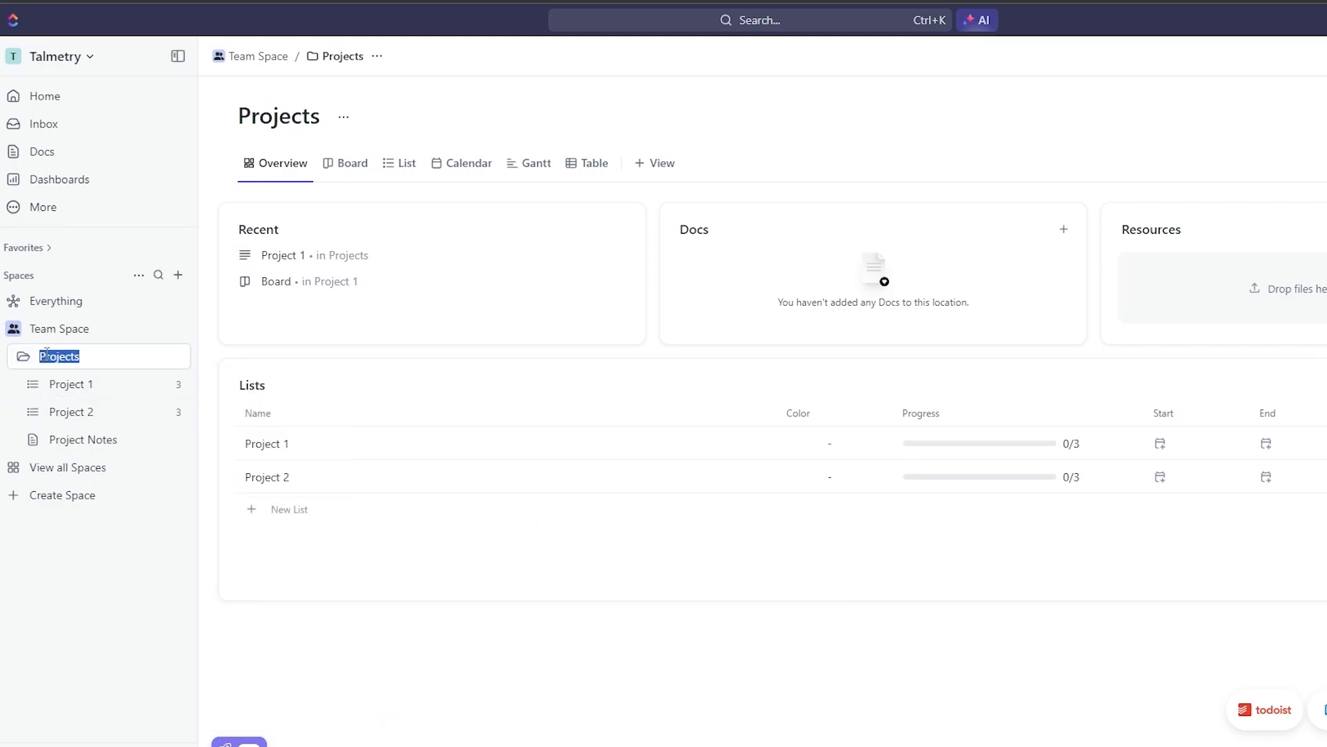
{"action": "type", "text": "Youtube Production"}
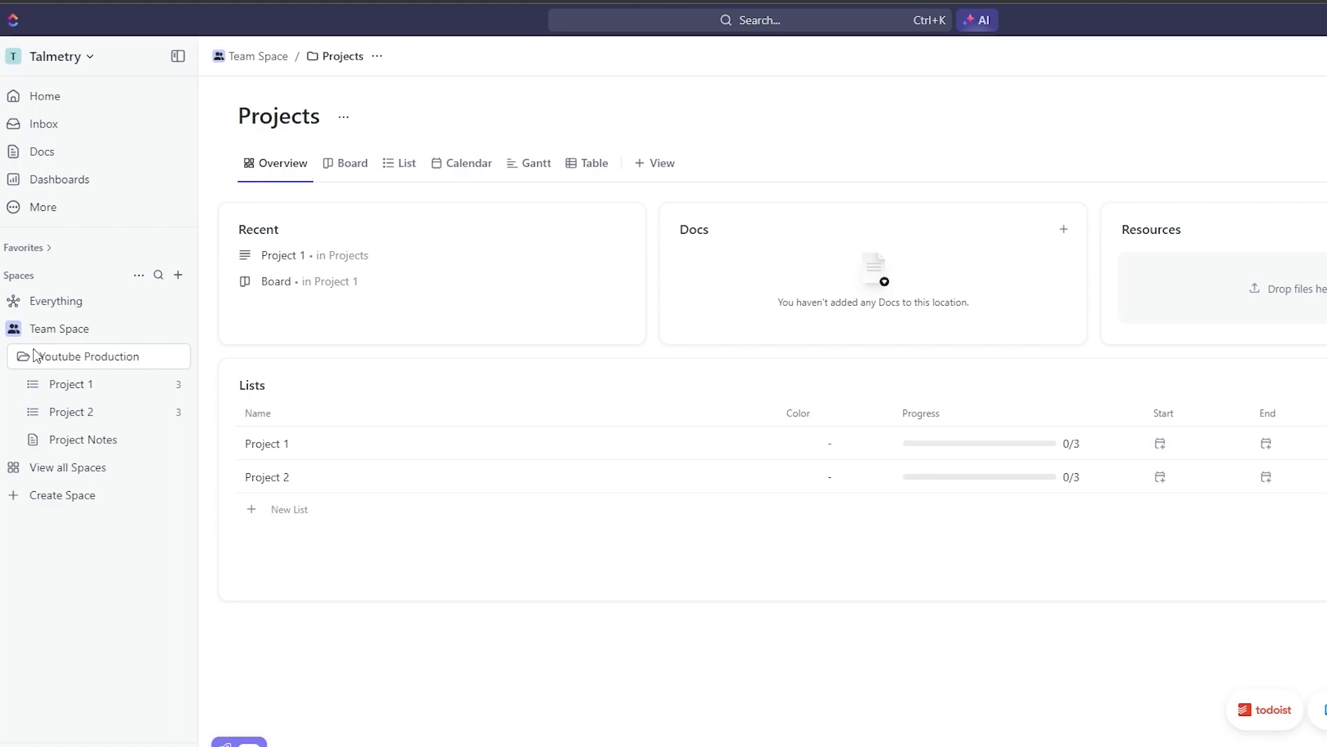
{"action": "left_click", "coordinate": [58, 634]}
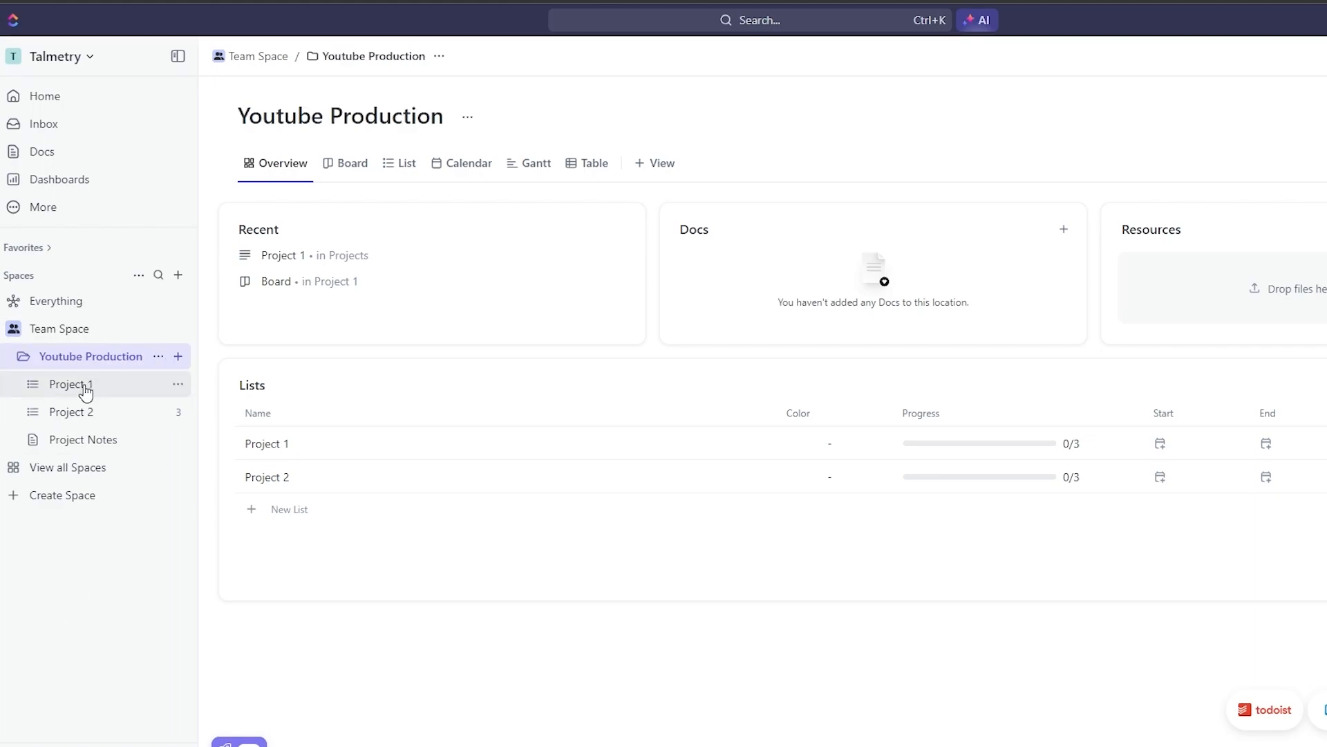
Rename the lists Project 1 and Project 2 to 'Channel A' and 'Channel B'.
{"action": "left_click", "coordinate": [121, 398]}
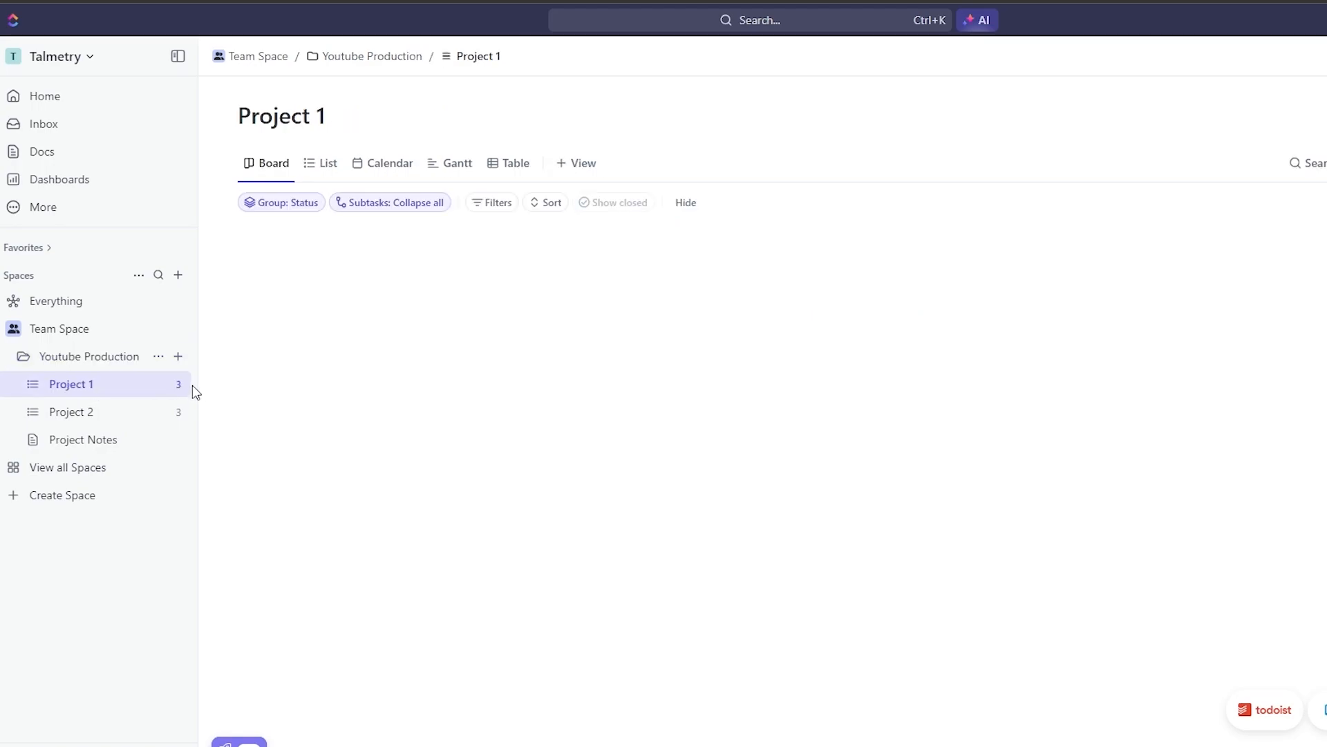
{"action": "left_click", "coordinate": [178, 393]}
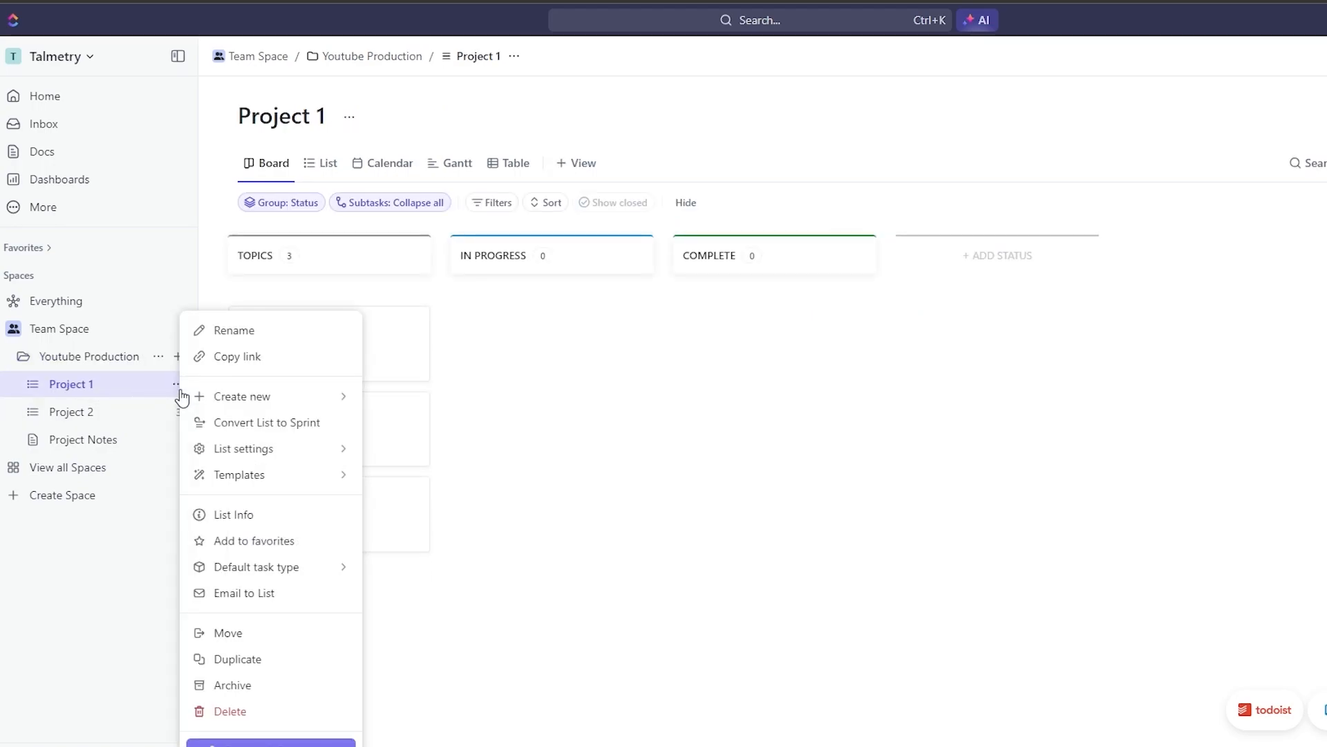
{"action": "left_click", "coordinate": [217, 330]}
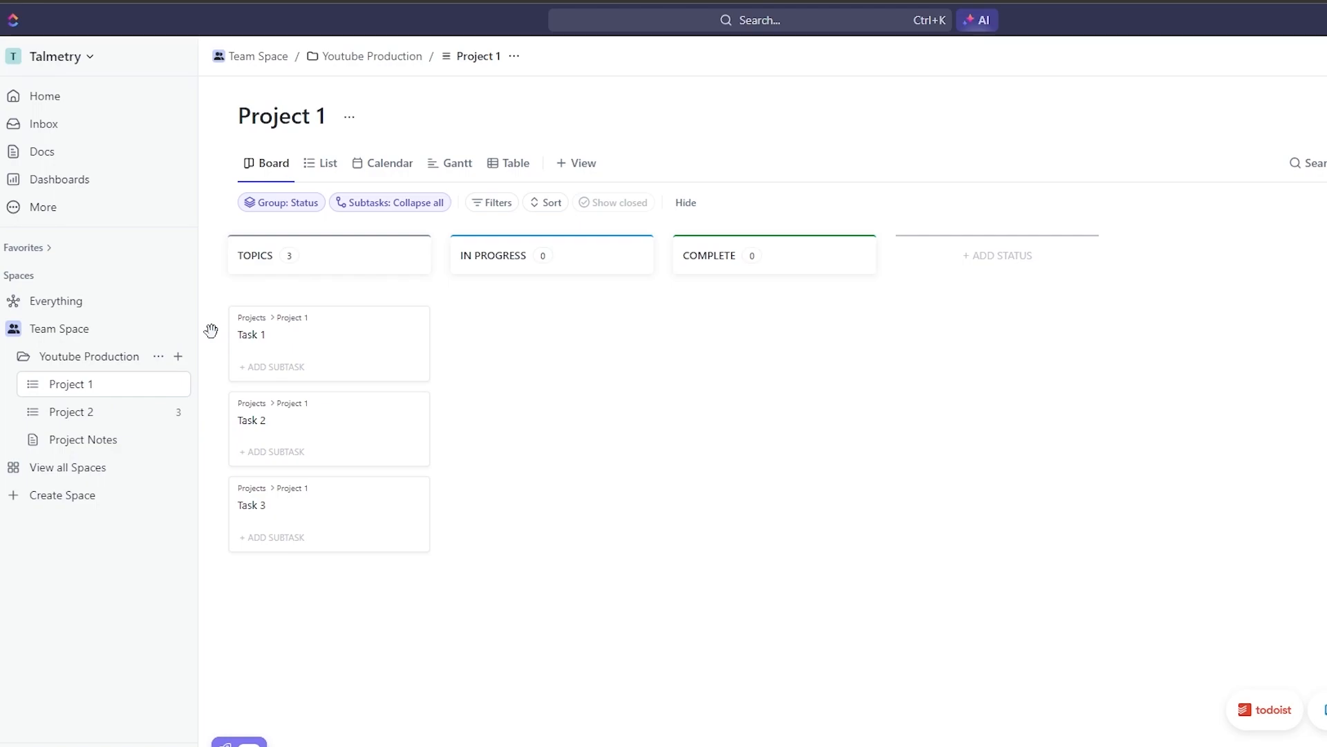
{"action": "type", "text": "Channel A"}
{"action": "left_click", "coordinate": [175, 414]}
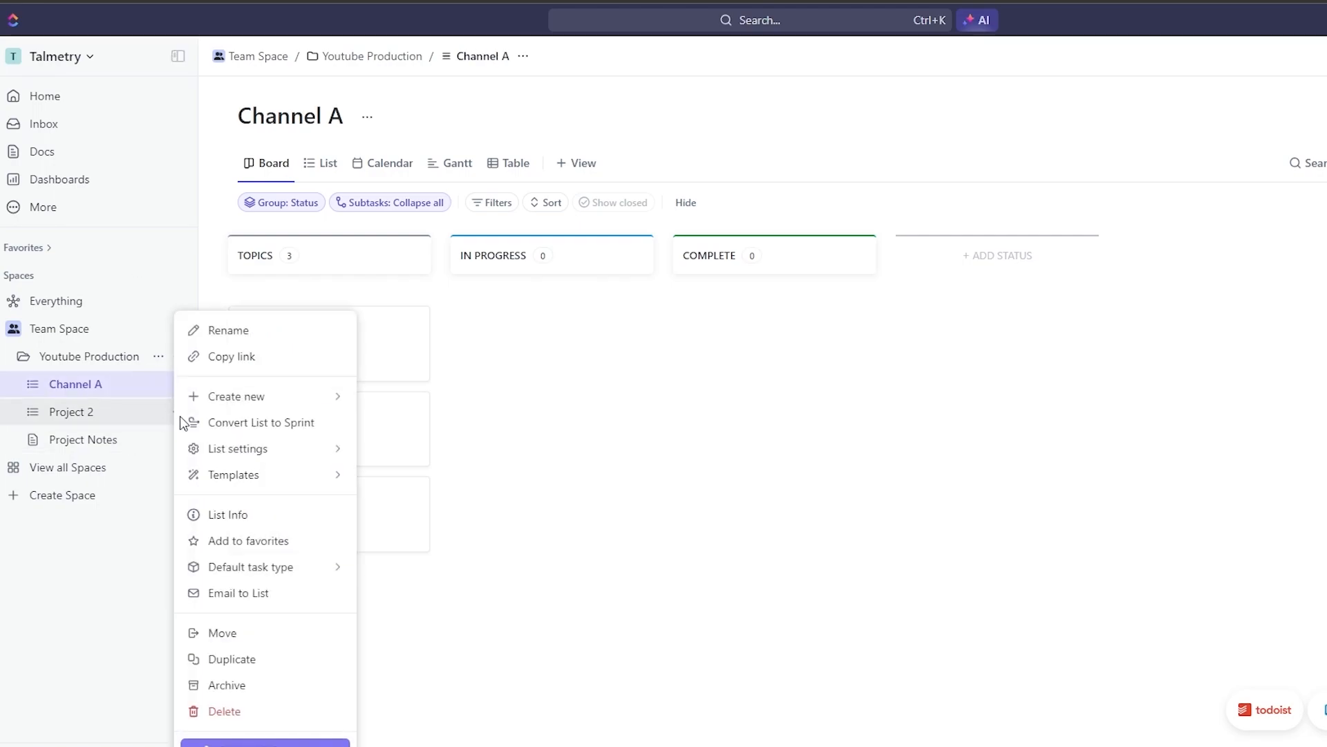
{"action": "left_click", "coordinate": [226, 332]}
{"action": "type", "text": "Channel B"}
{"action": "key", "text": "Return"}
{"action": "left_click", "coordinate": [24, 357]}
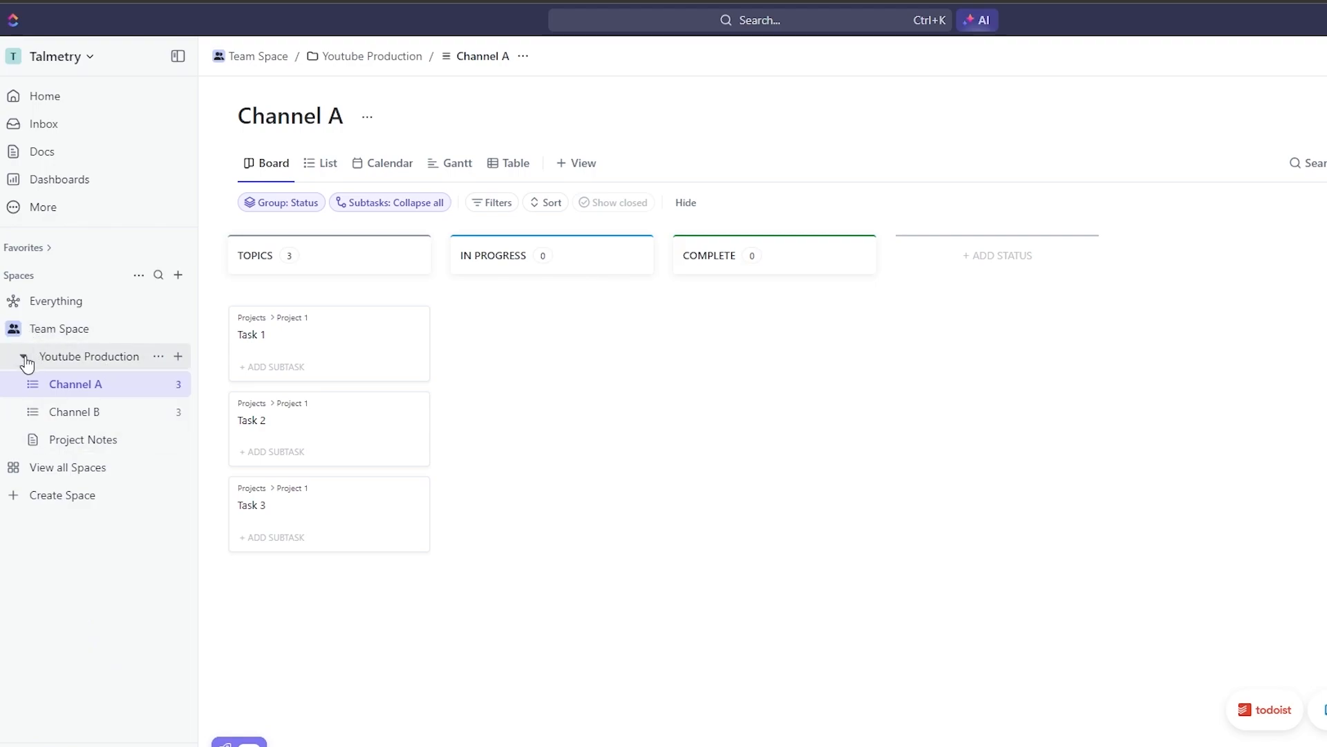
Create a new 'Podcast Production' folder in Team Space, then return to the Youtube Production overview.
{"action": "left_click", "coordinate": [158, 329]}
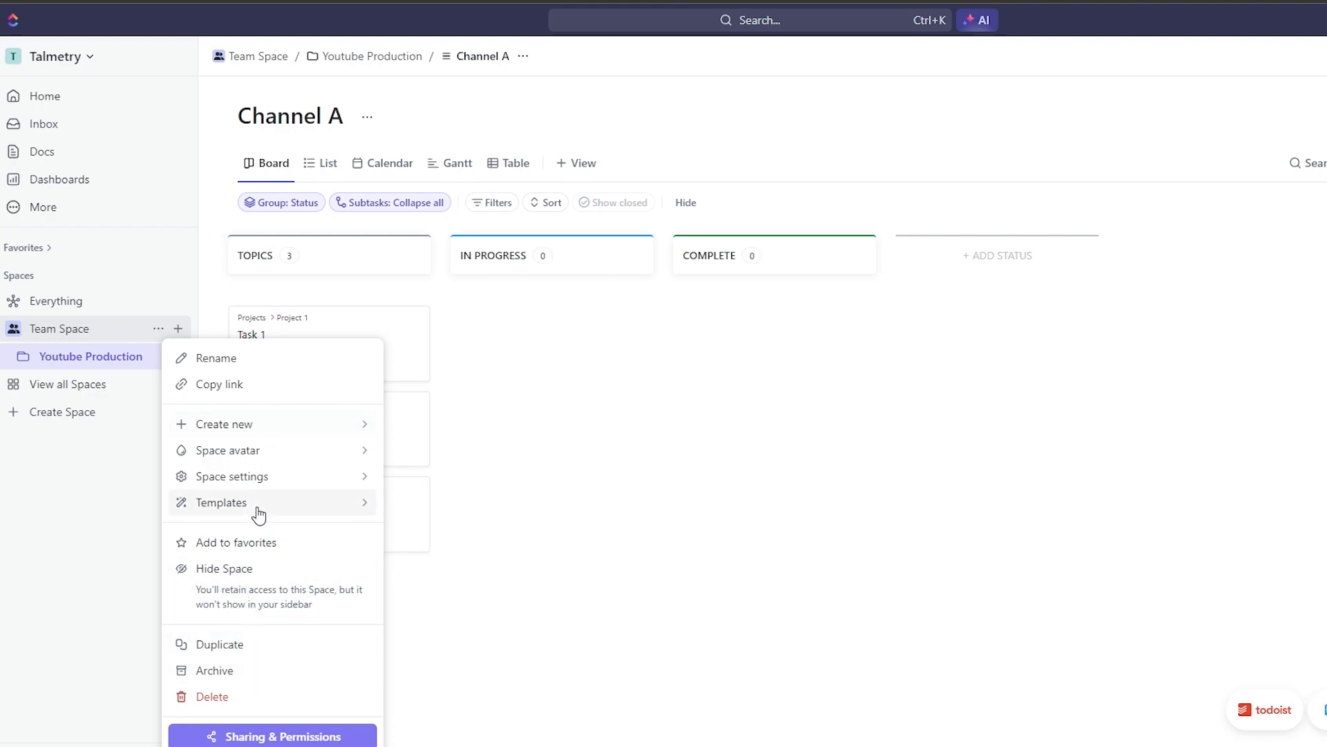
{"action": "left_click", "coordinate": [364, 439]}
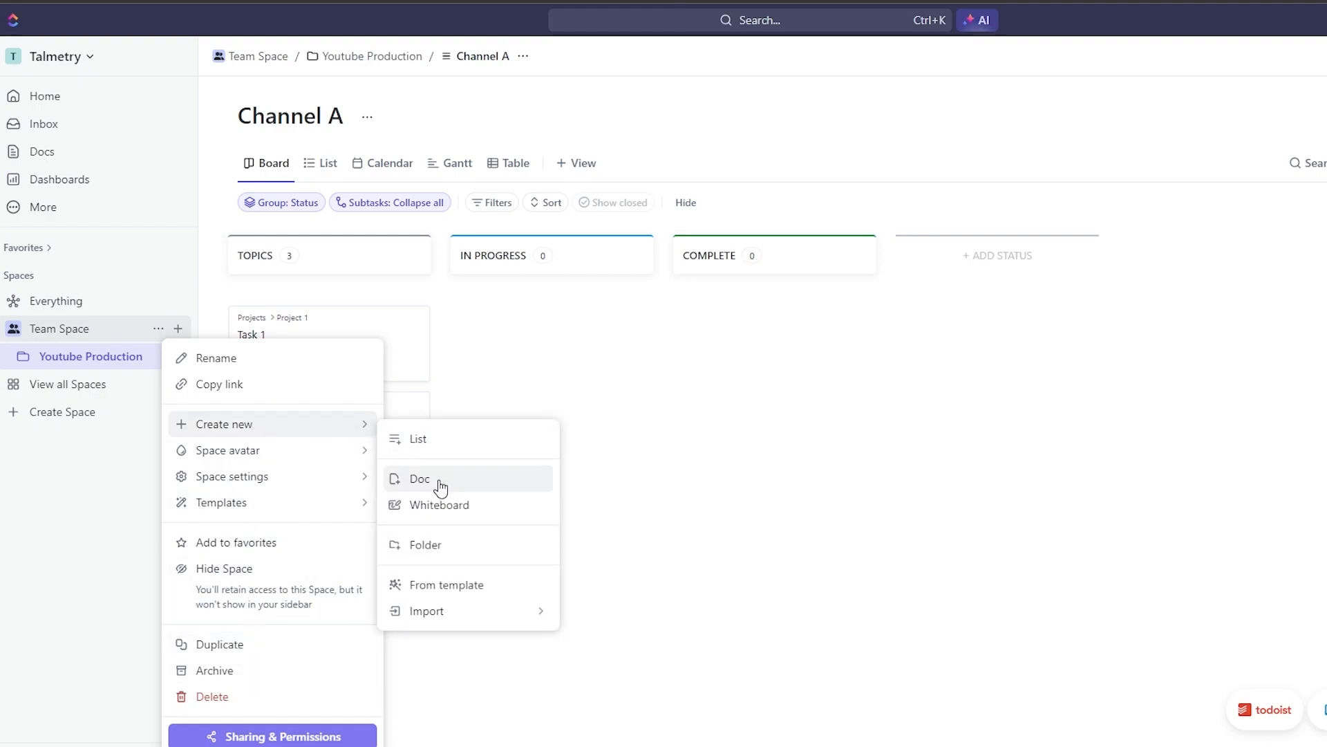
{"action": "left_click", "coordinate": [455, 547]}
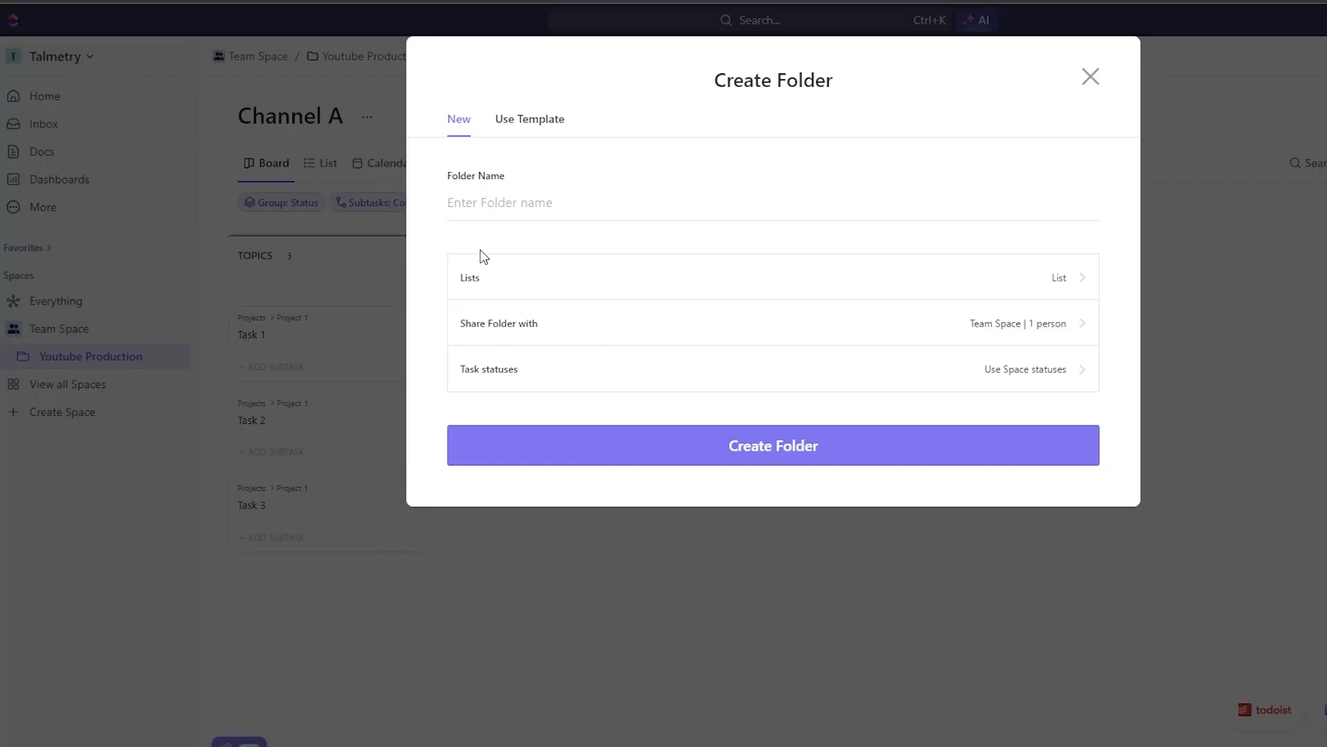
{"action": "type", "text": "Podcast Production"}
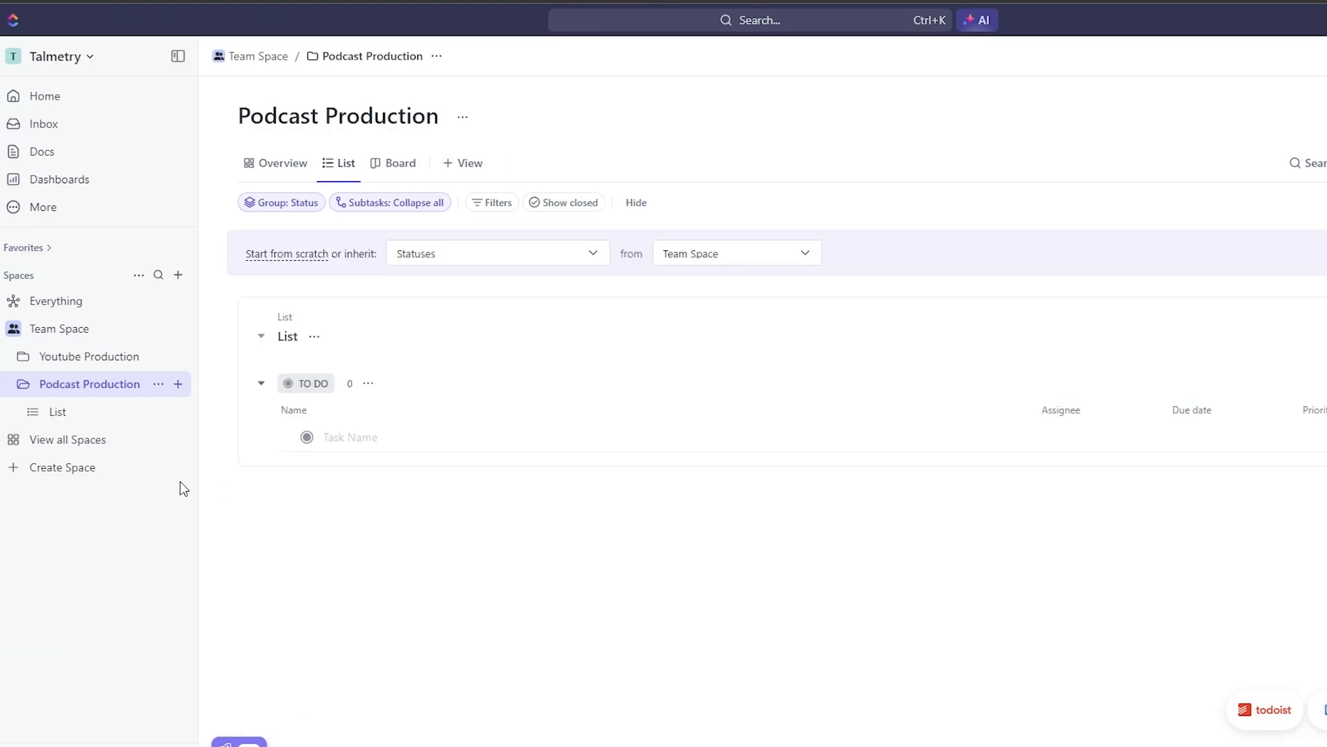
{"action": "left_click", "coordinate": [98, 356]}
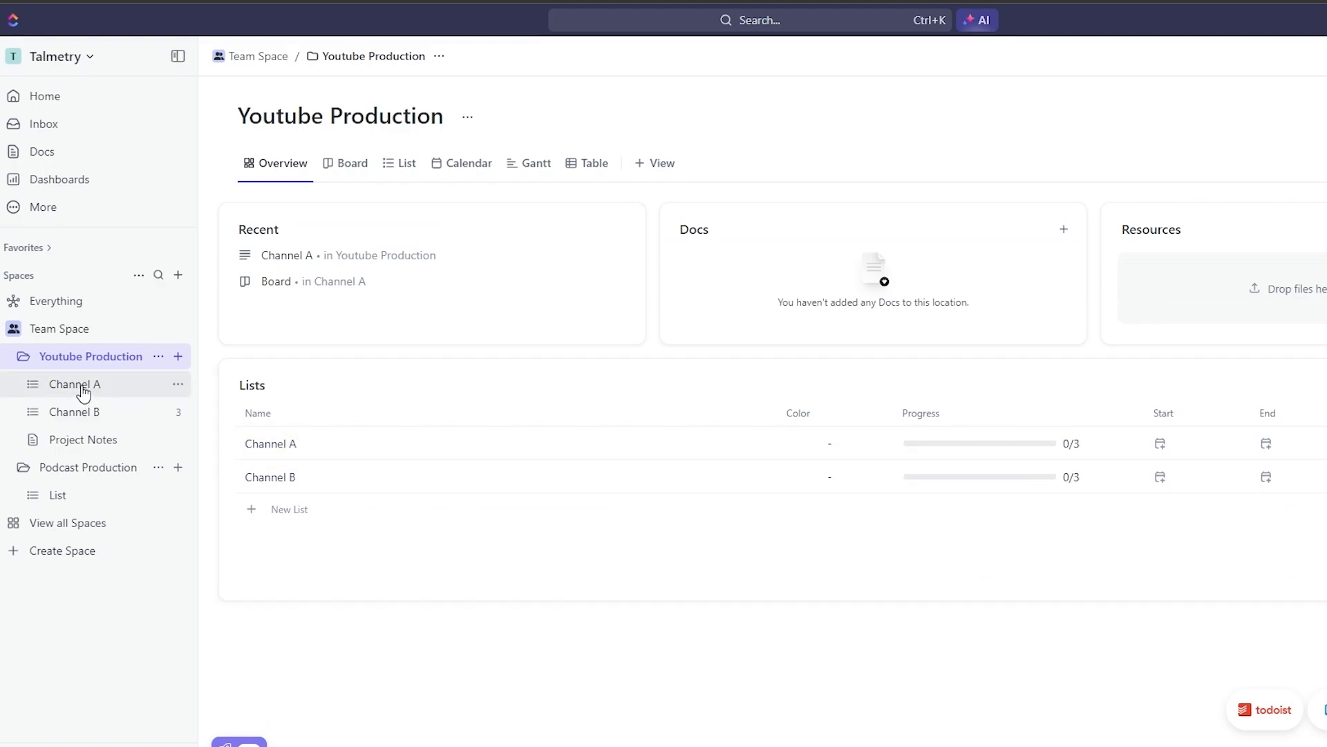
Rename Channel A's In Progress status to Recording for the entire folder and save.
{"action": "left_click", "coordinate": [109, 396]}
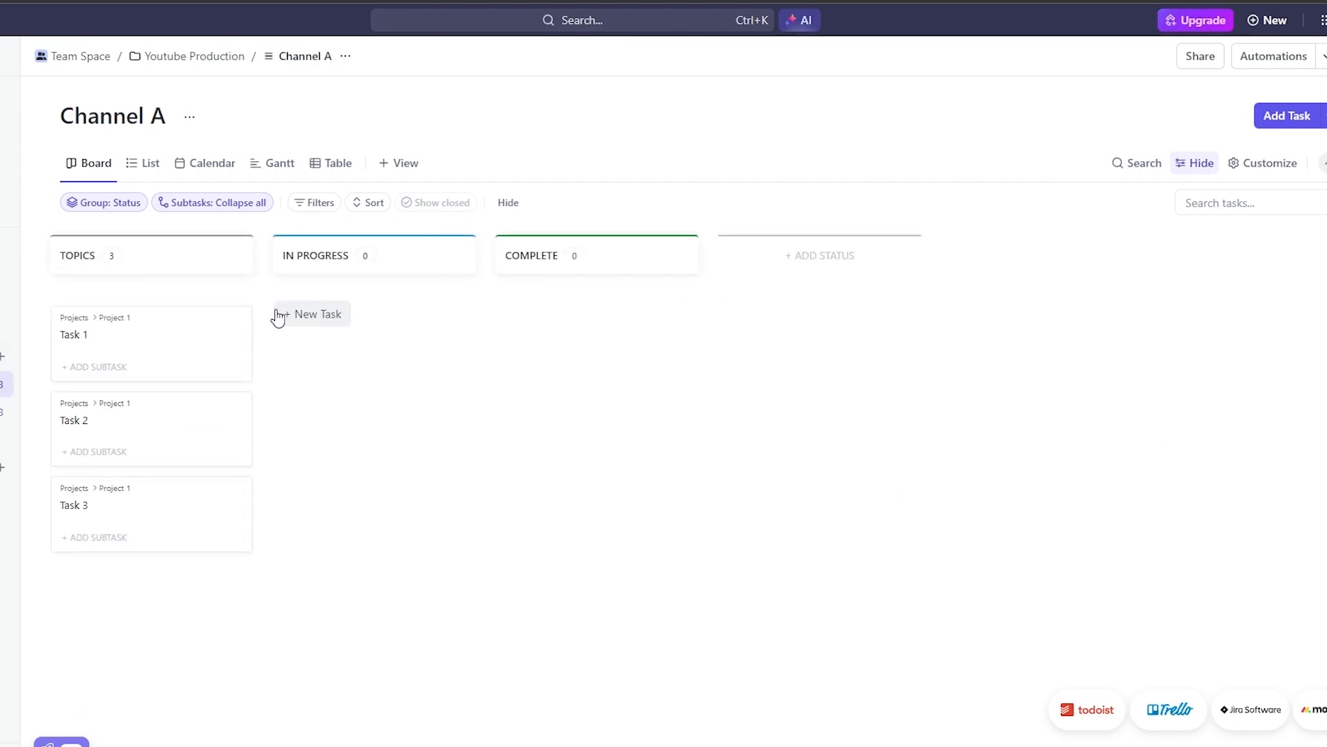
{"action": "left_click", "coordinate": [4, 411]}
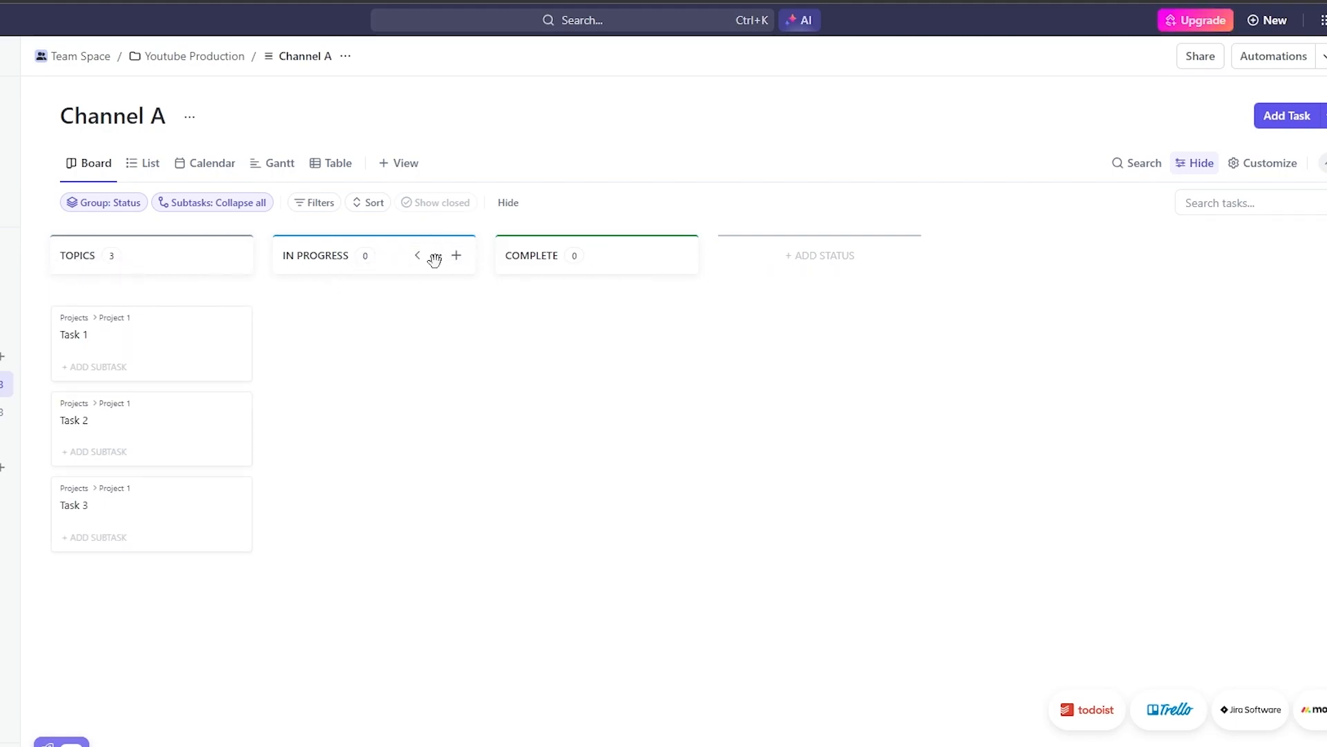
{"action": "left_click", "coordinate": [437, 257]}
{"action": "left_click", "coordinate": [467, 294]}
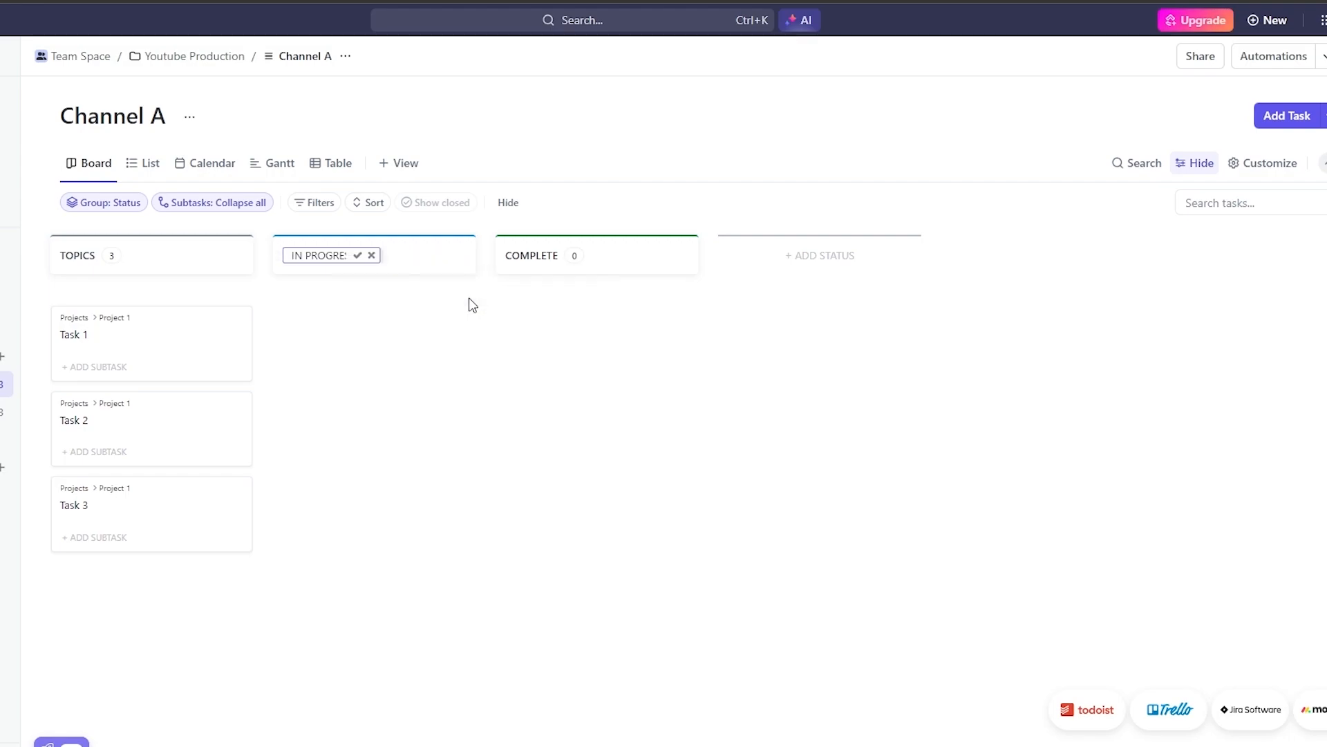
{"action": "double_click", "coordinate": [315, 257]}
{"action": "type", "text": "Recording"}
{"action": "left_click", "coordinate": [357, 255]}
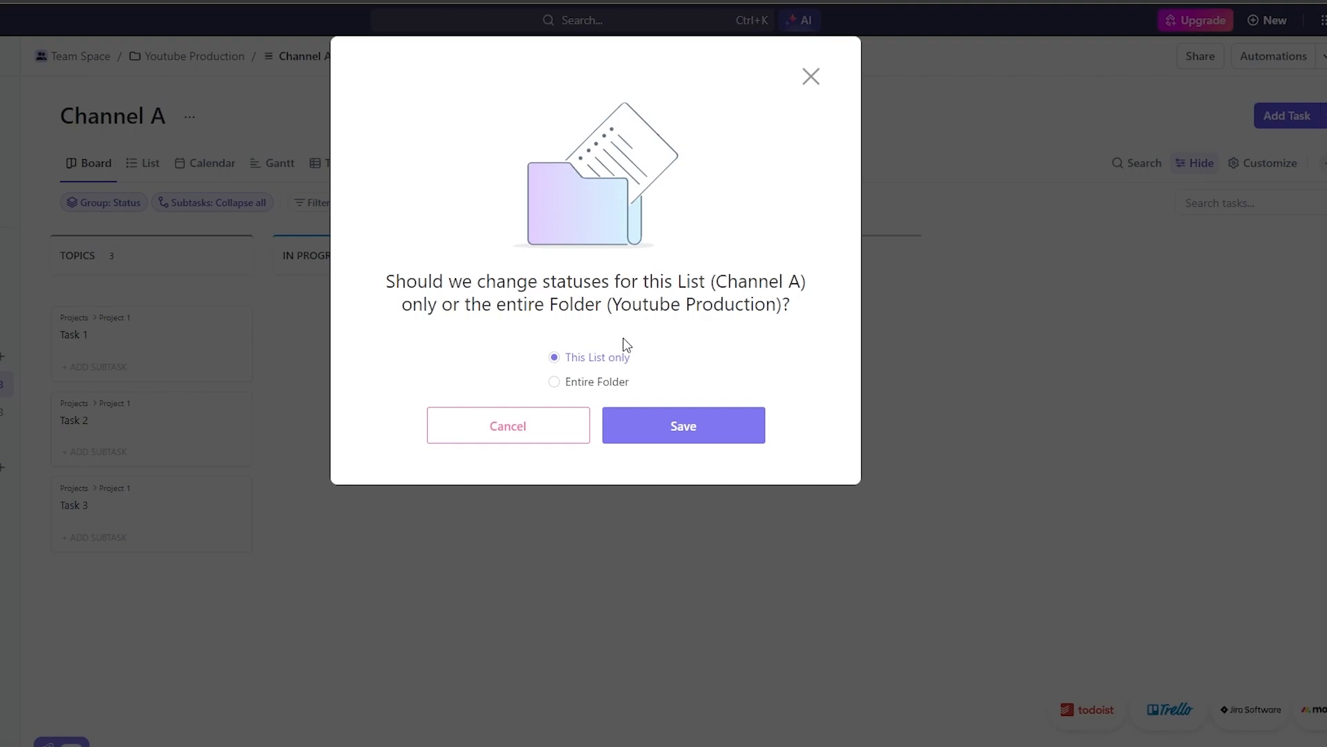
{"action": "left_click", "coordinate": [595, 384]}
{"action": "left_click", "coordinate": [587, 359]}
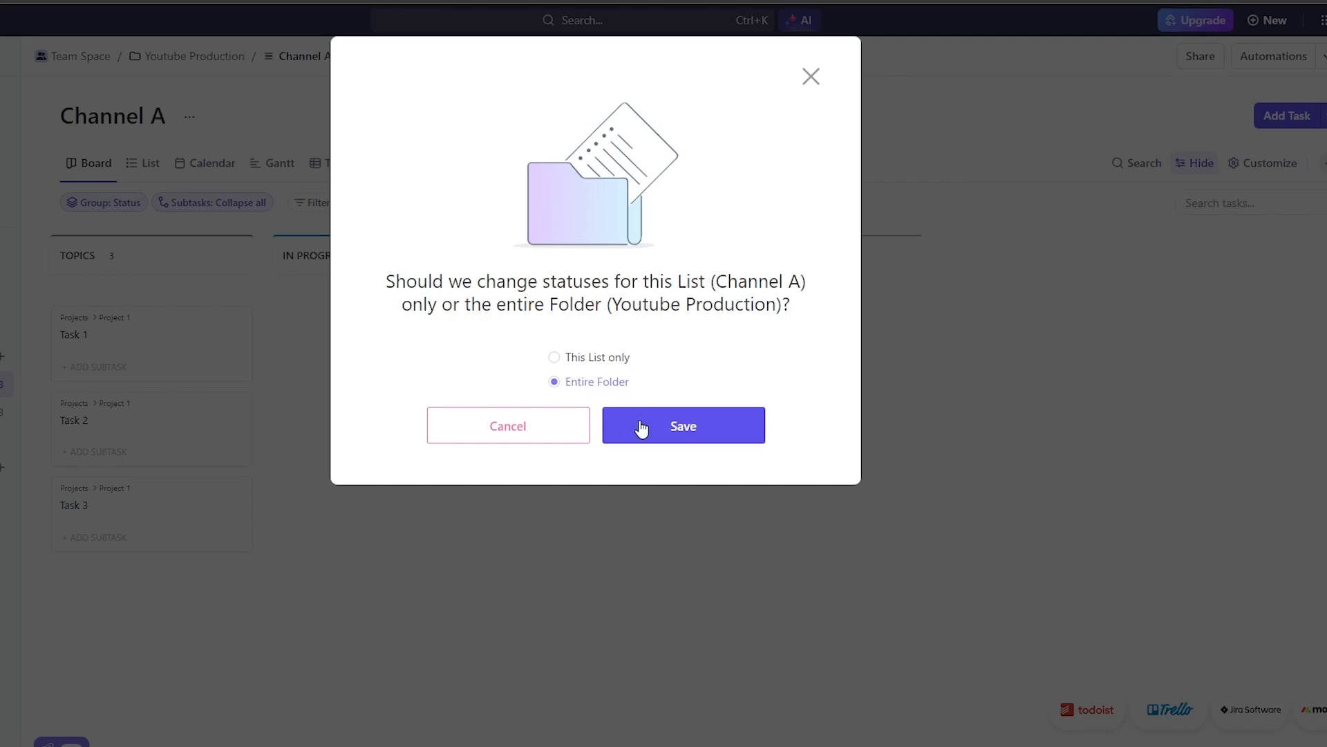
{"action": "left_click", "coordinate": [640, 419]}
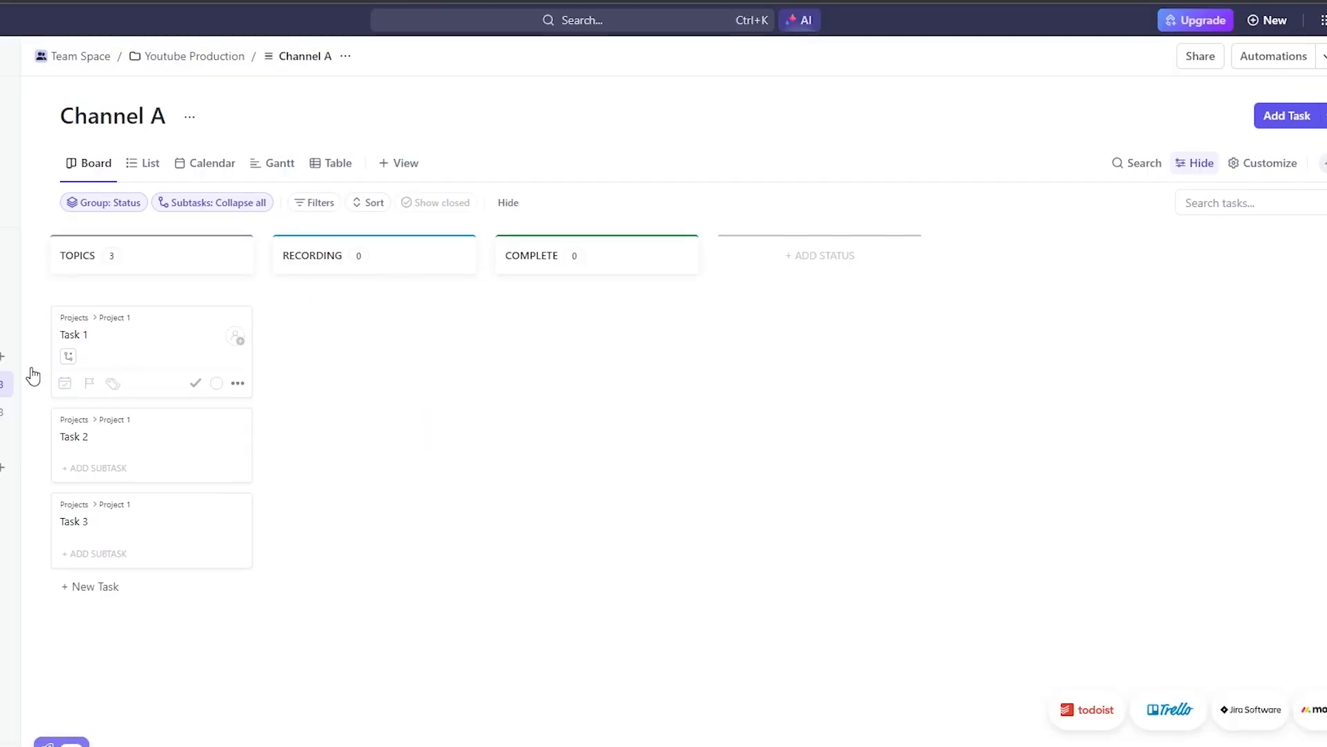
Rename Channel A's Complete status to Editing for the entire folder and save.
{"action": "left_click", "coordinate": [3, 411]}
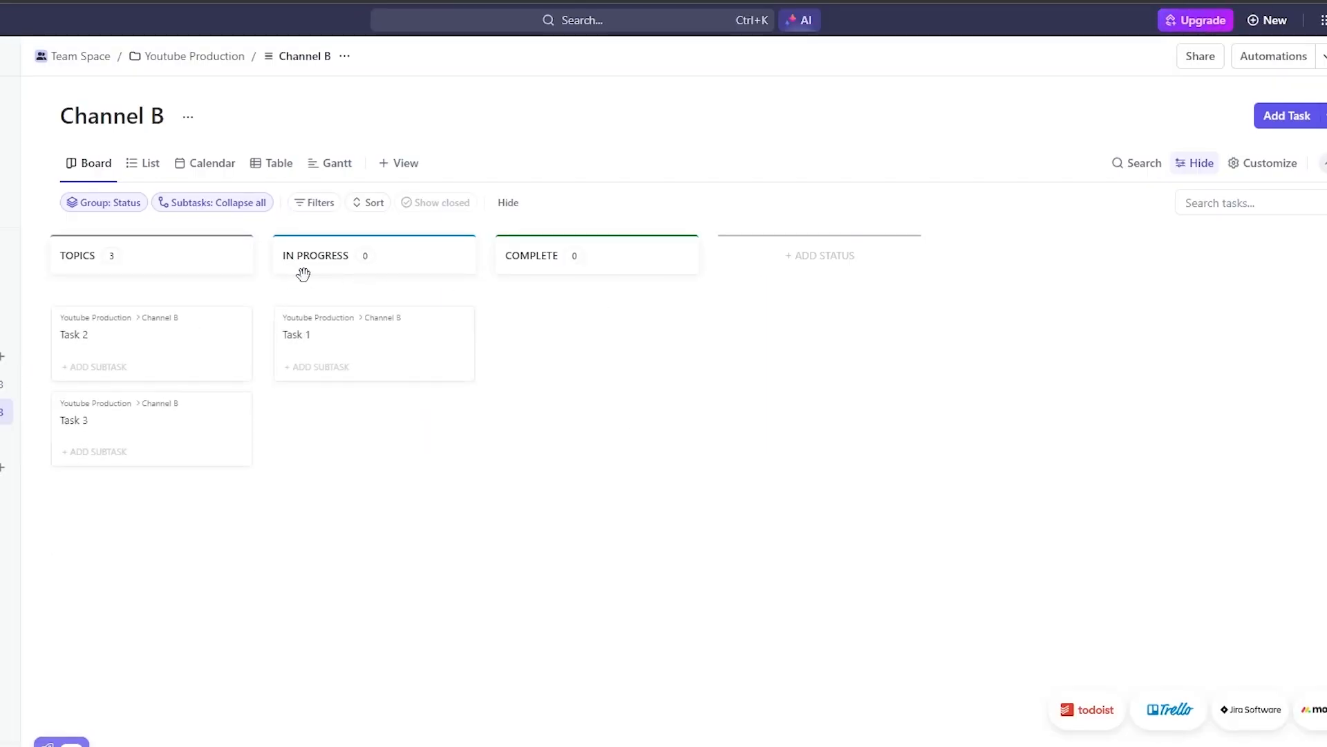
{"action": "left_click", "coordinate": [3, 384]}
{"action": "left_click", "coordinate": [659, 257]}
{"action": "left_click", "coordinate": [683, 294]}
{"action": "type", "text": "Edioting"}
{"action": "key", "text": "Return"}
{"action": "left_click", "coordinate": [603, 382]}
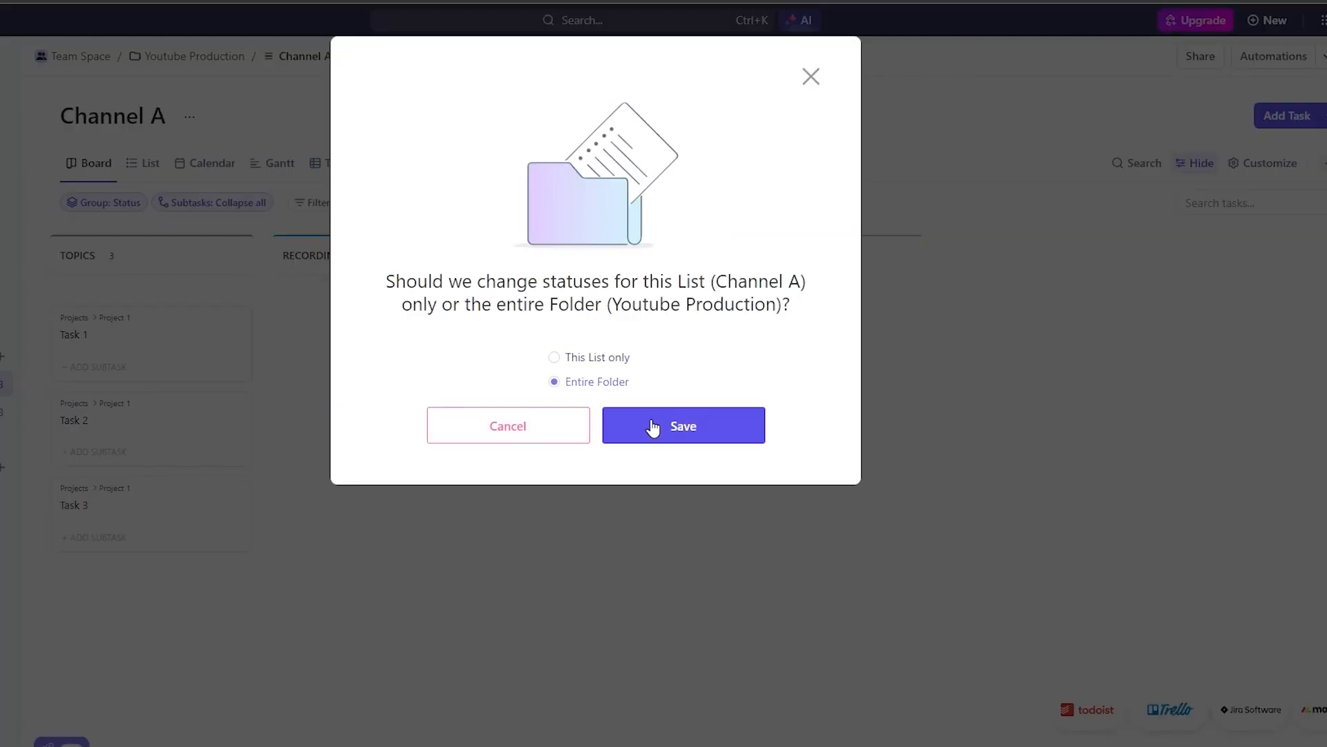
{"action": "left_click", "coordinate": [652, 425]}
Add a new red QC status and apply it to the folder.
{"action": "left_click", "coordinate": [851, 270]}
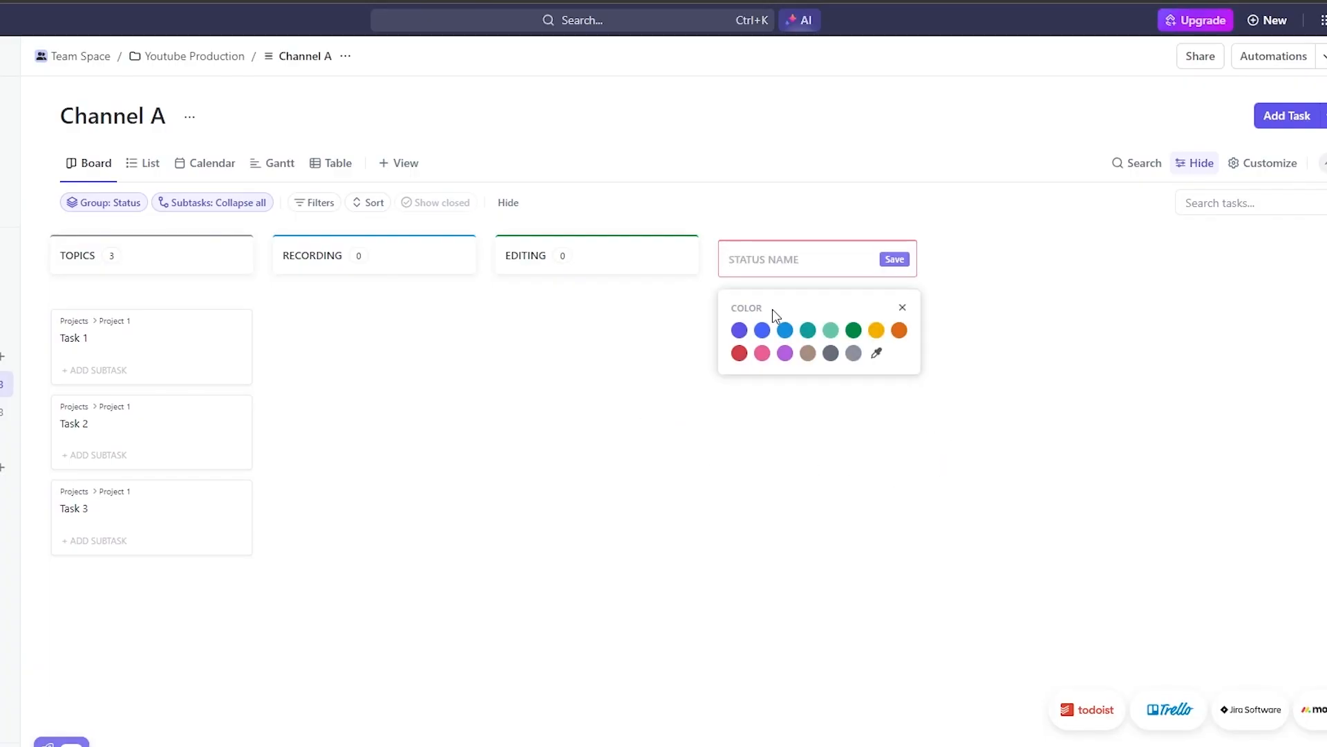
{"action": "left_click", "coordinate": [899, 331]}
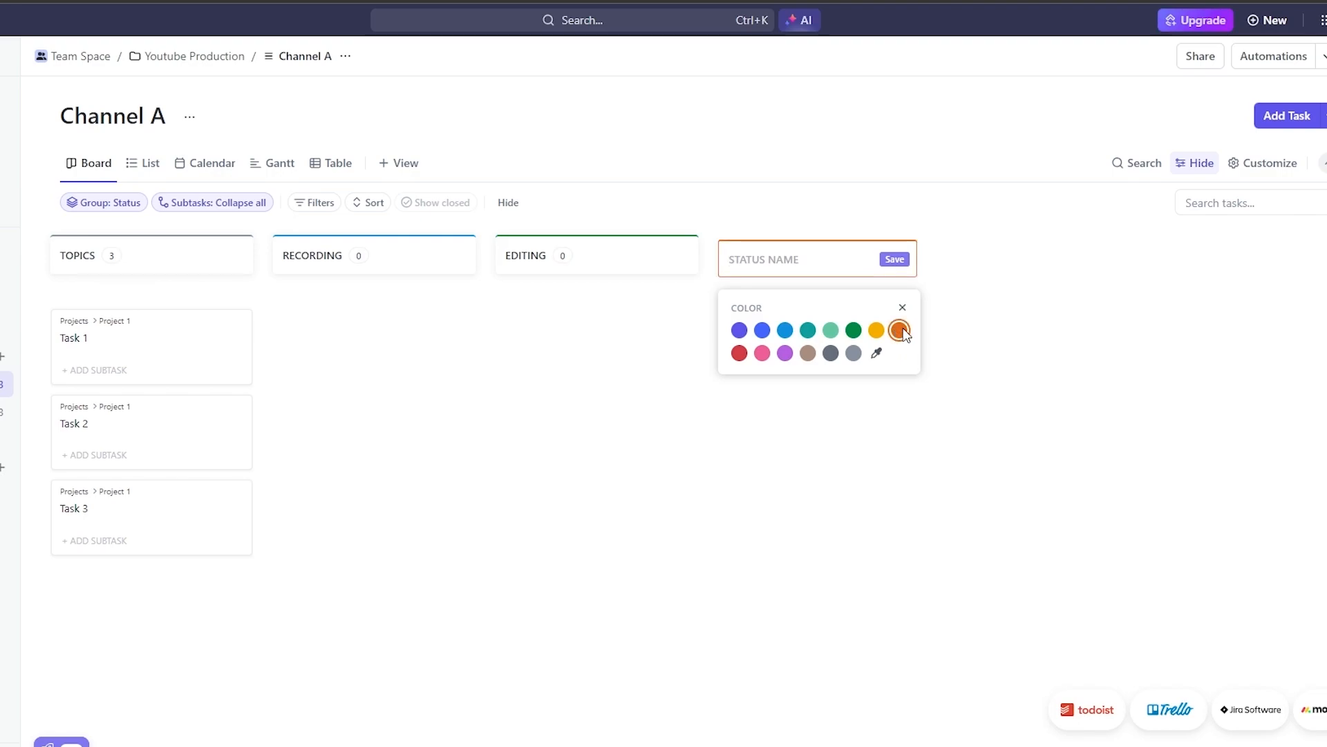
{"action": "left_click", "coordinate": [739, 353]}
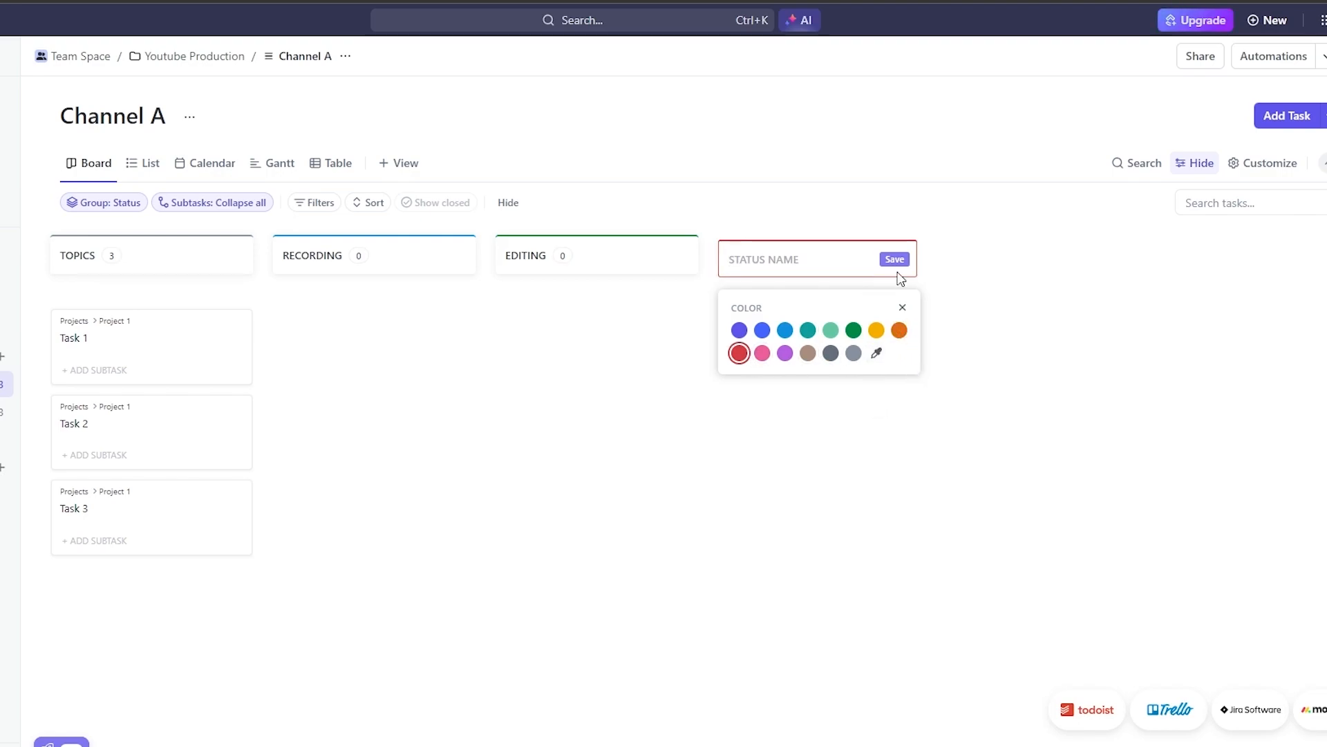
{"action": "left_click", "coordinate": [795, 261]}
{"action": "left_click", "coordinate": [749, 259]}
{"action": "left_click", "coordinate": [749, 262]}
{"action": "left_click", "coordinate": [749, 263]}
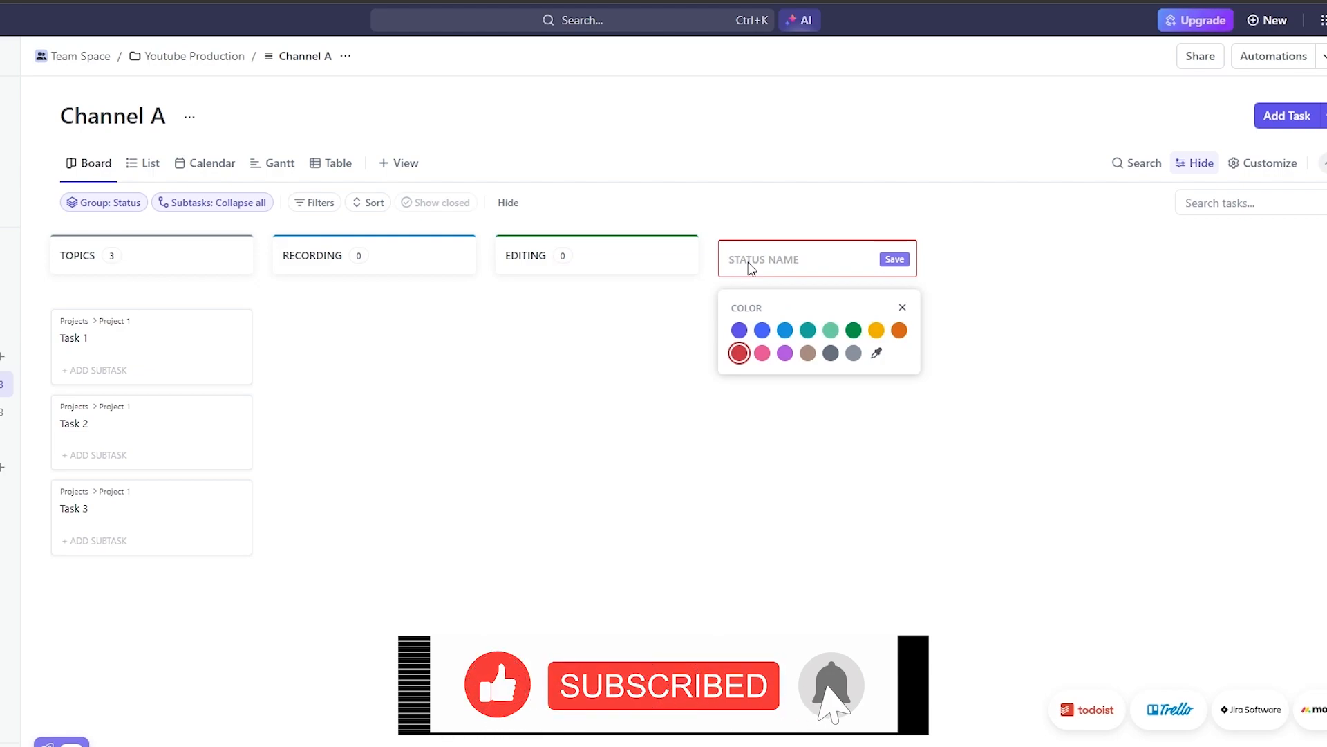
{"action": "type", "text": "QC"}
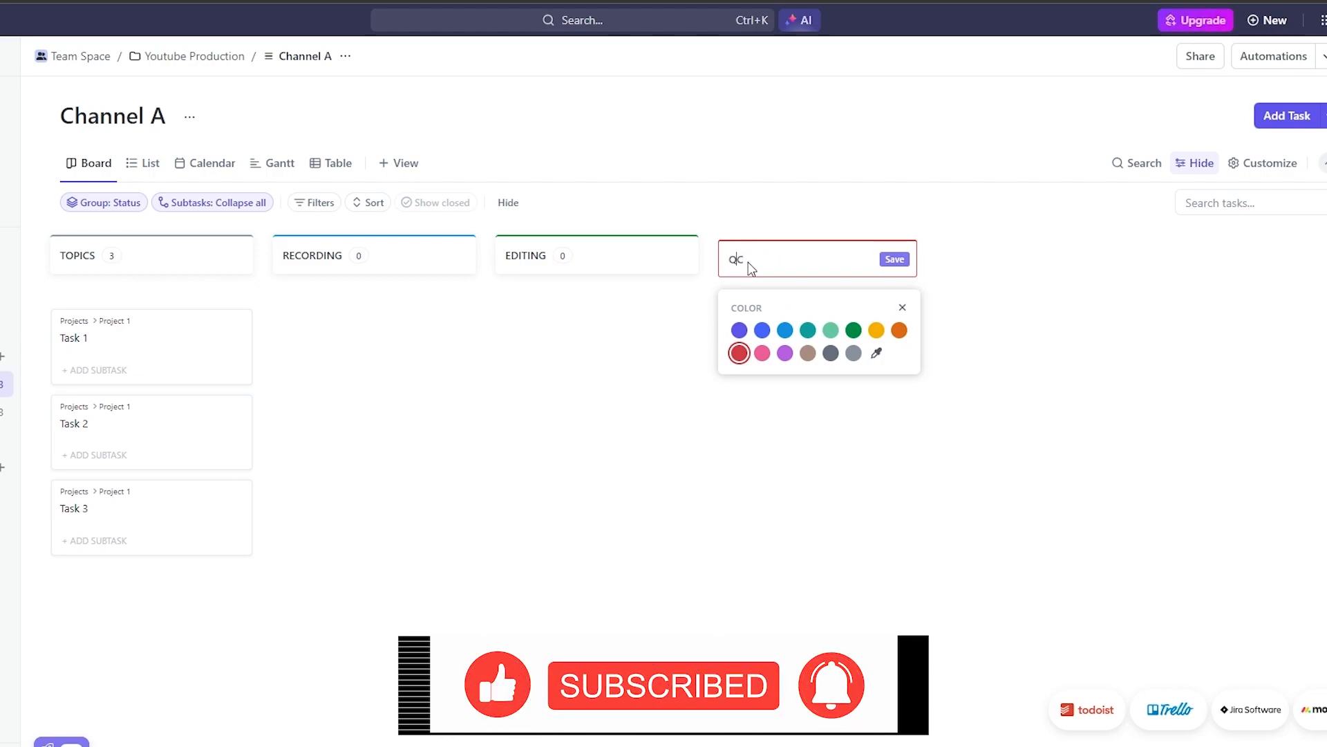
{"action": "left_click", "coordinate": [893, 264]}
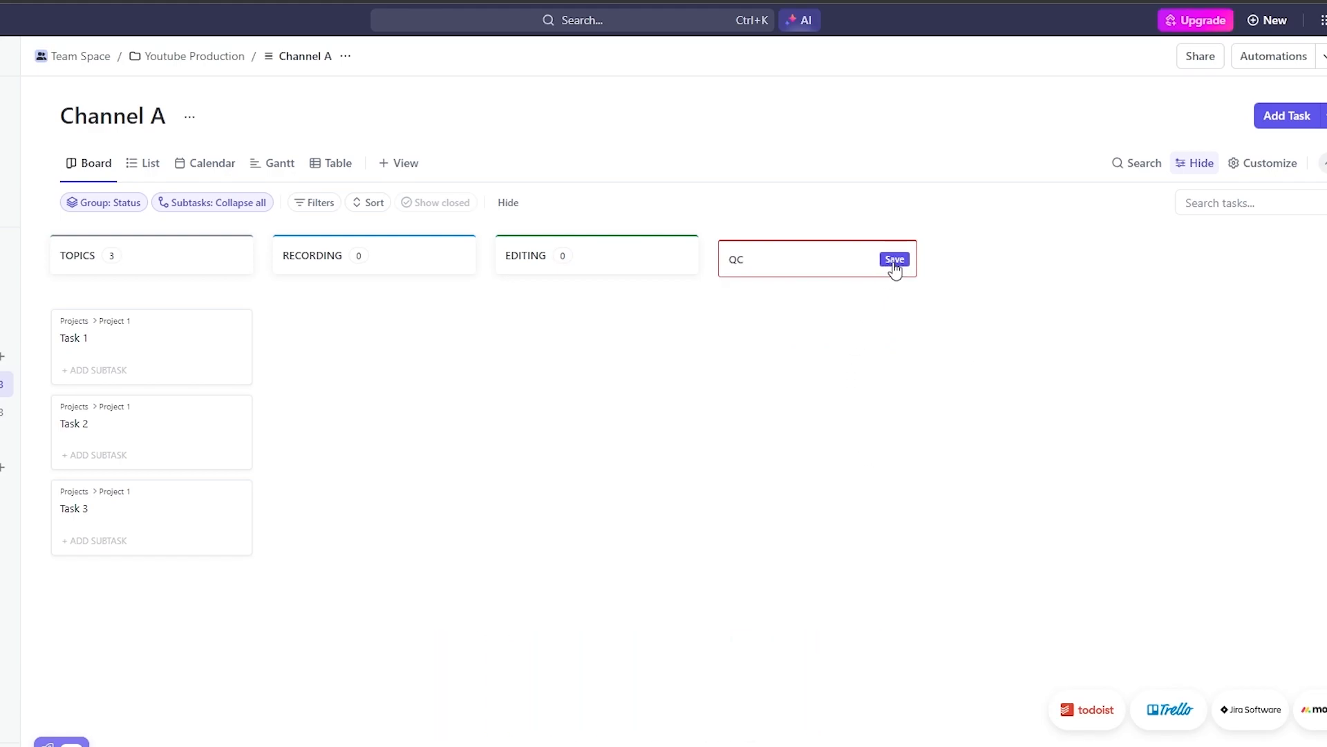
{"action": "left_click", "coordinate": [894, 260]}
{"action": "left_click", "coordinate": [690, 429]}
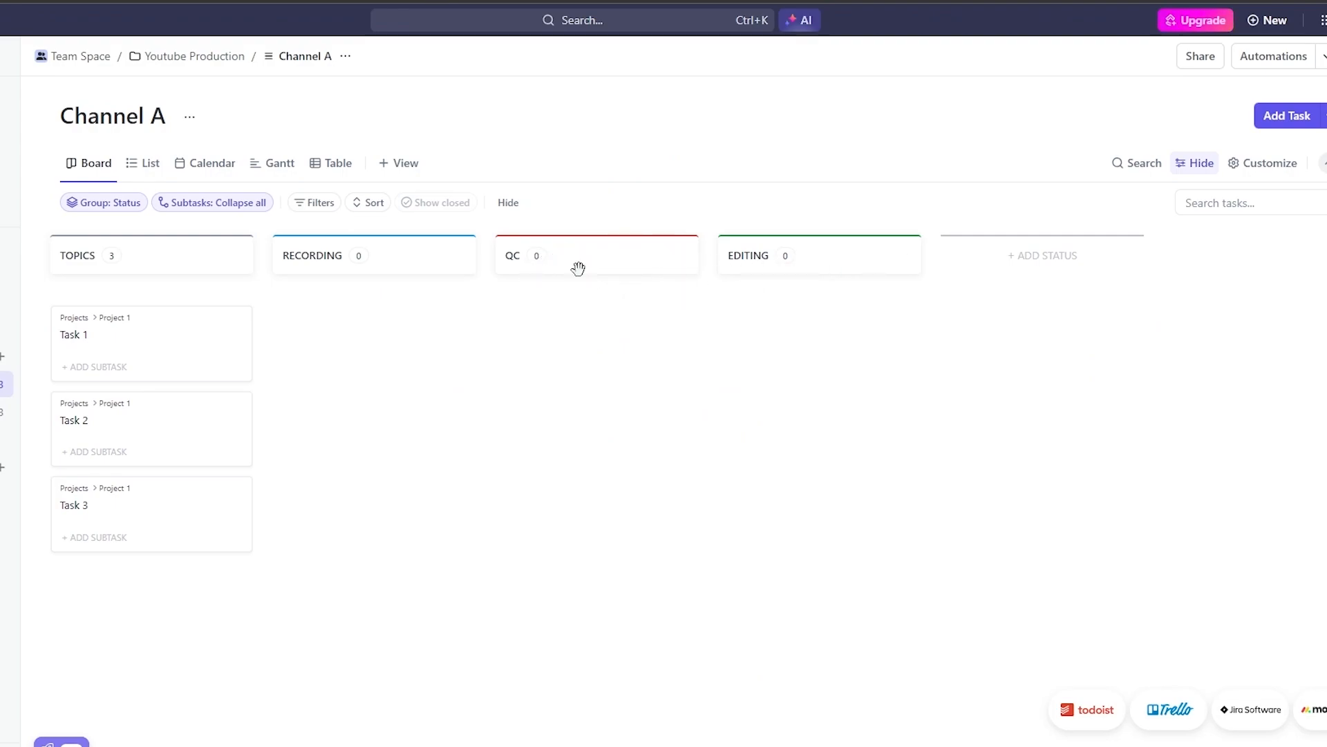
Add a blue COMPLETED status column at the end of the Channel A board.
{"action": "right_click", "coordinate": [593, 231]}
{"action": "left_click", "coordinate": [588, 246]}
{"action": "left_click", "coordinate": [1017, 270]}
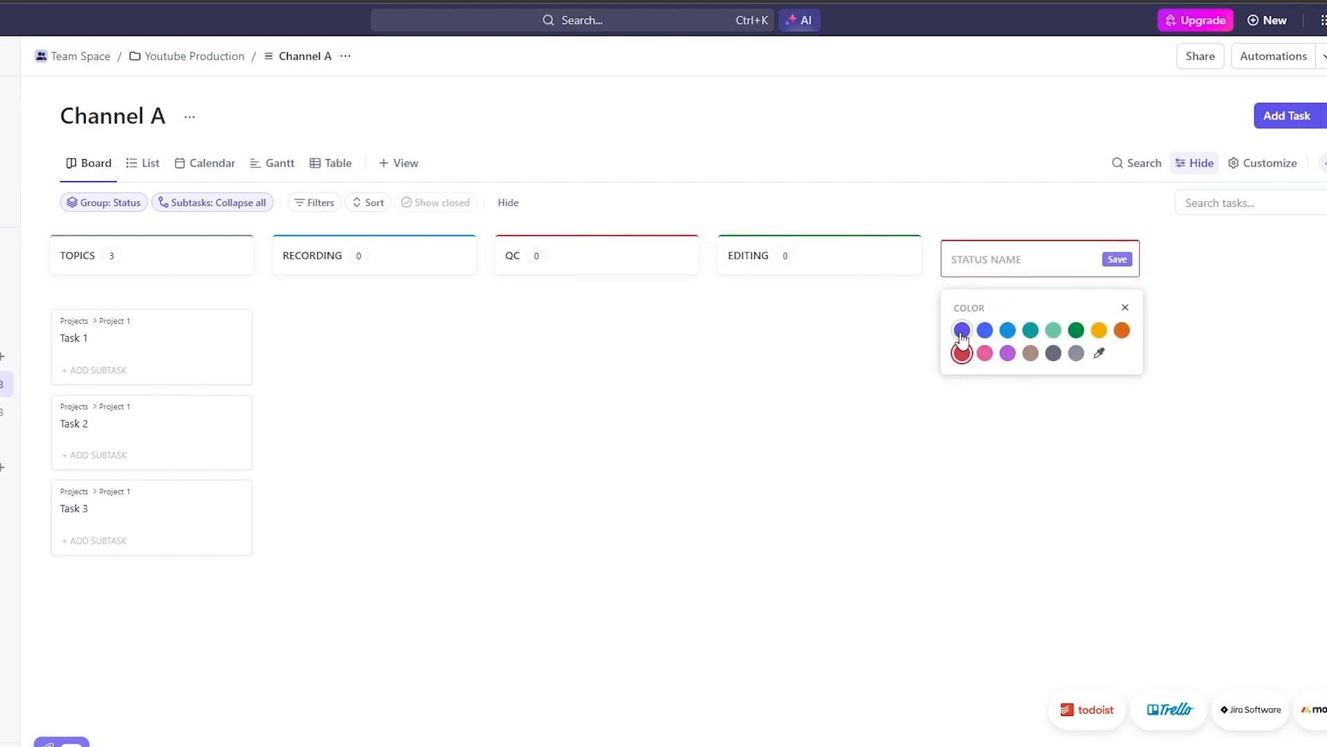
{"action": "left_click", "coordinate": [1076, 330]}
{"action": "left_click", "coordinate": [984, 330]}
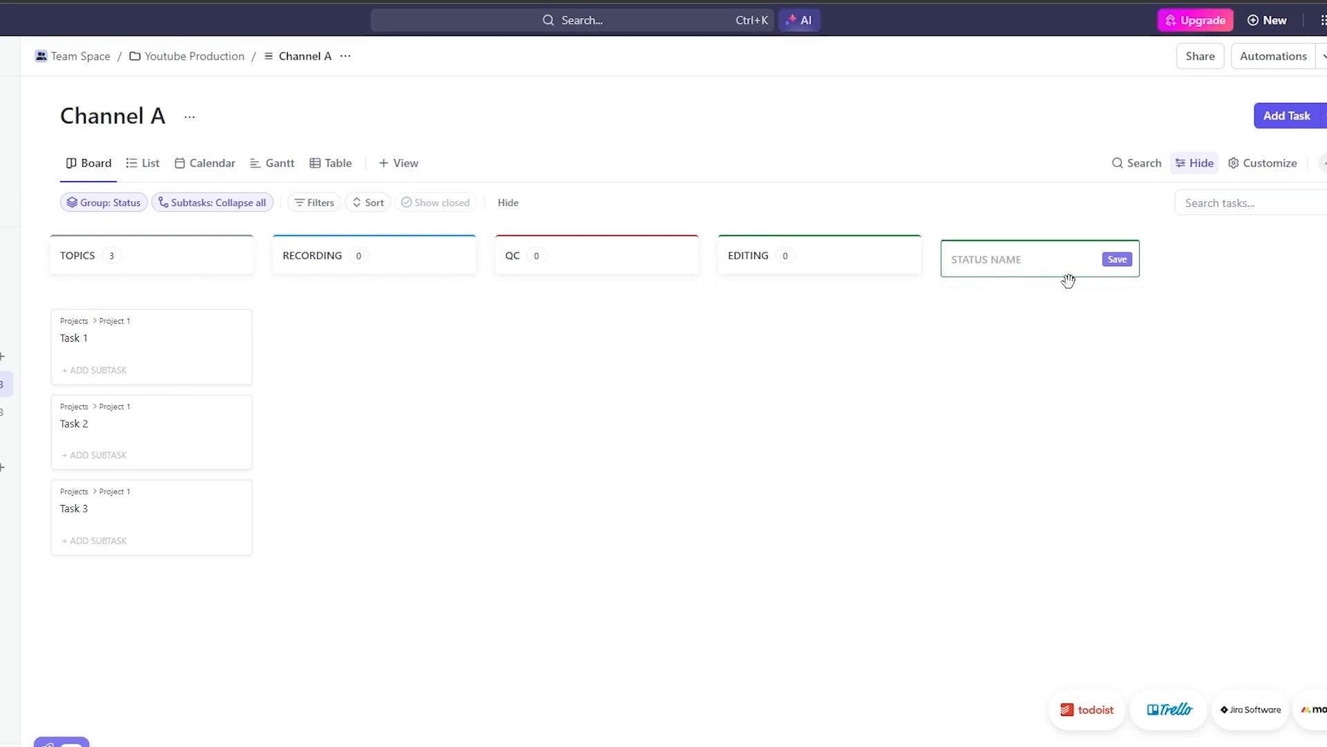
{"action": "left_click", "coordinate": [983, 264]}
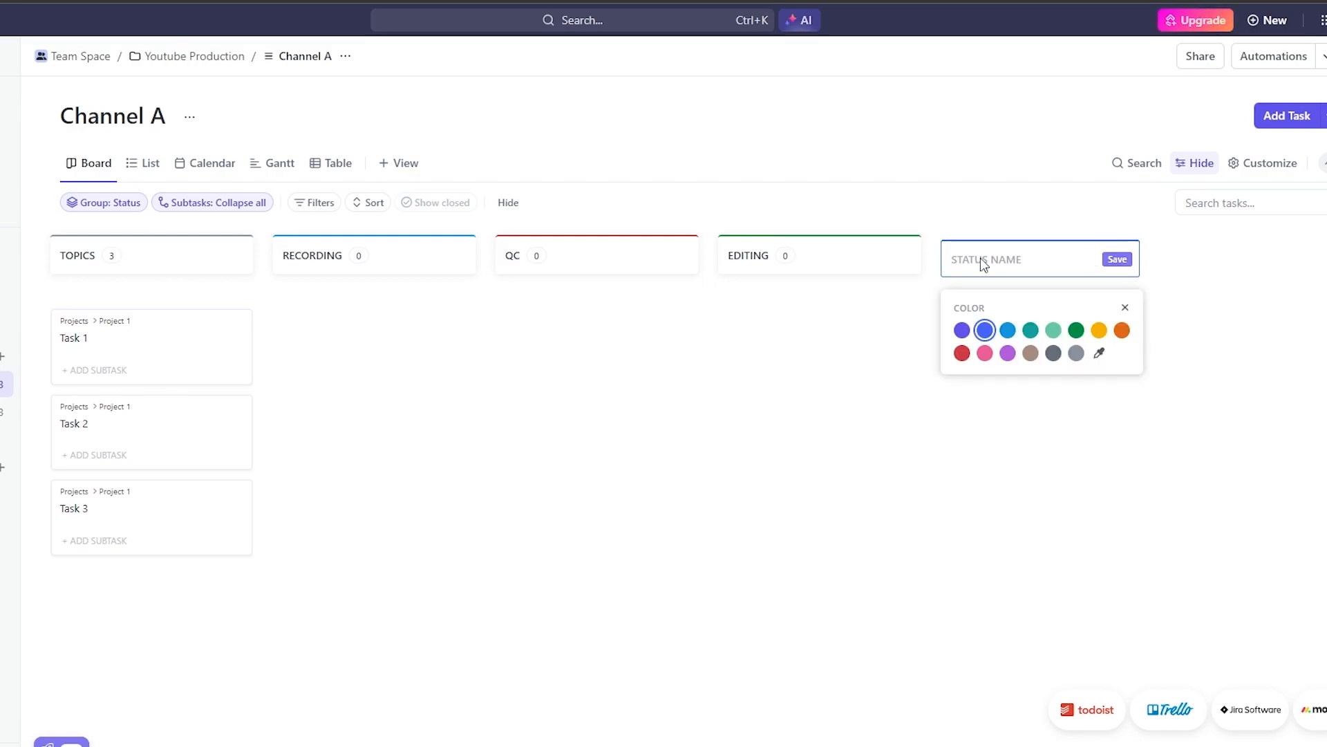
{"action": "type", "text": "COMPLETED"}
{"action": "left_click", "coordinate": [1106, 264]}
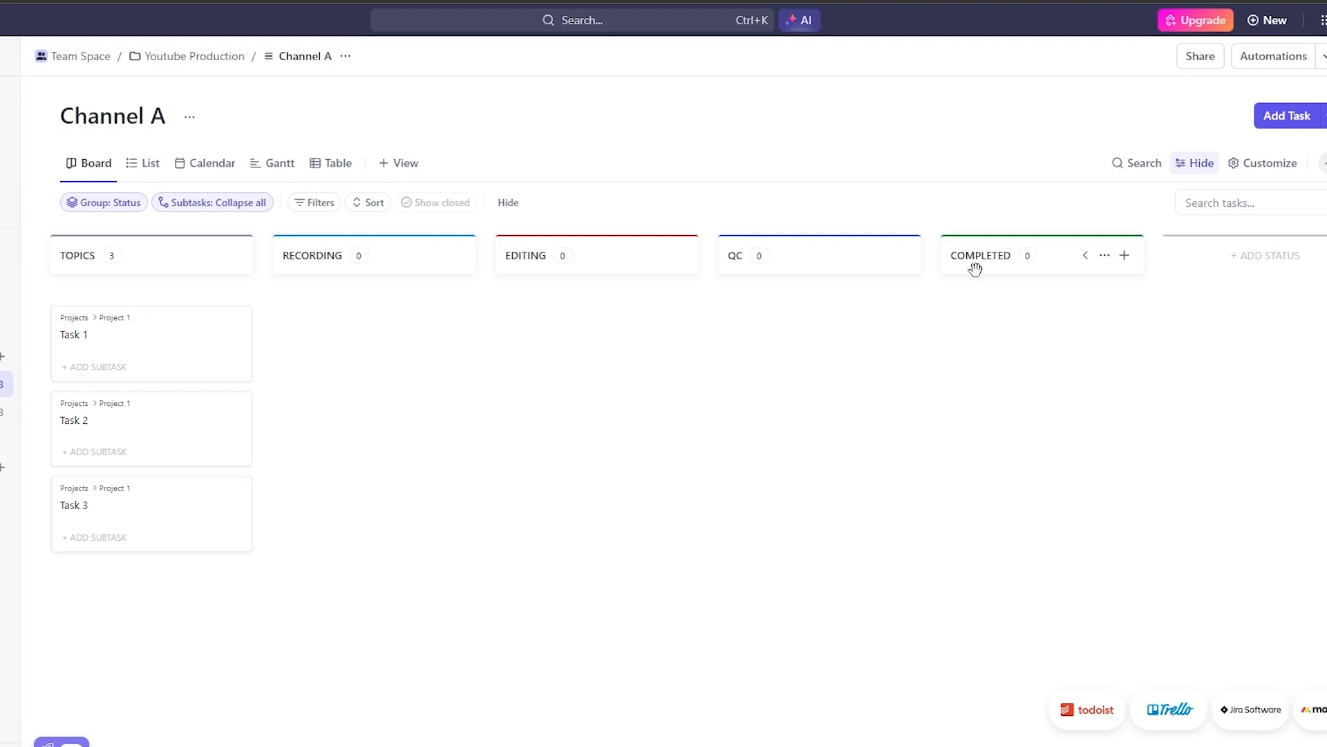
{"action": "mouse_move", "coordinate": [130, 370]}
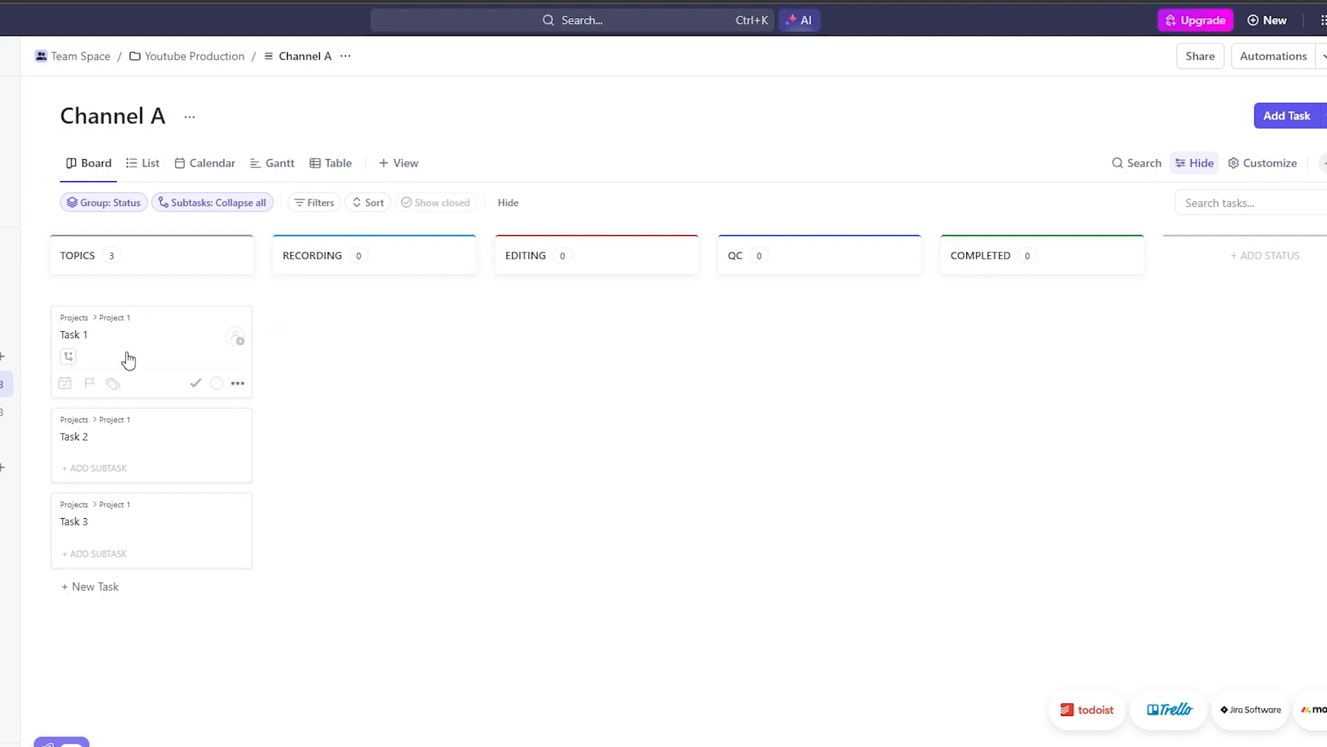
Open Task 1's full details and look through its details, subtasks and action items sections.
{"action": "left_click", "coordinate": [95, 571]}
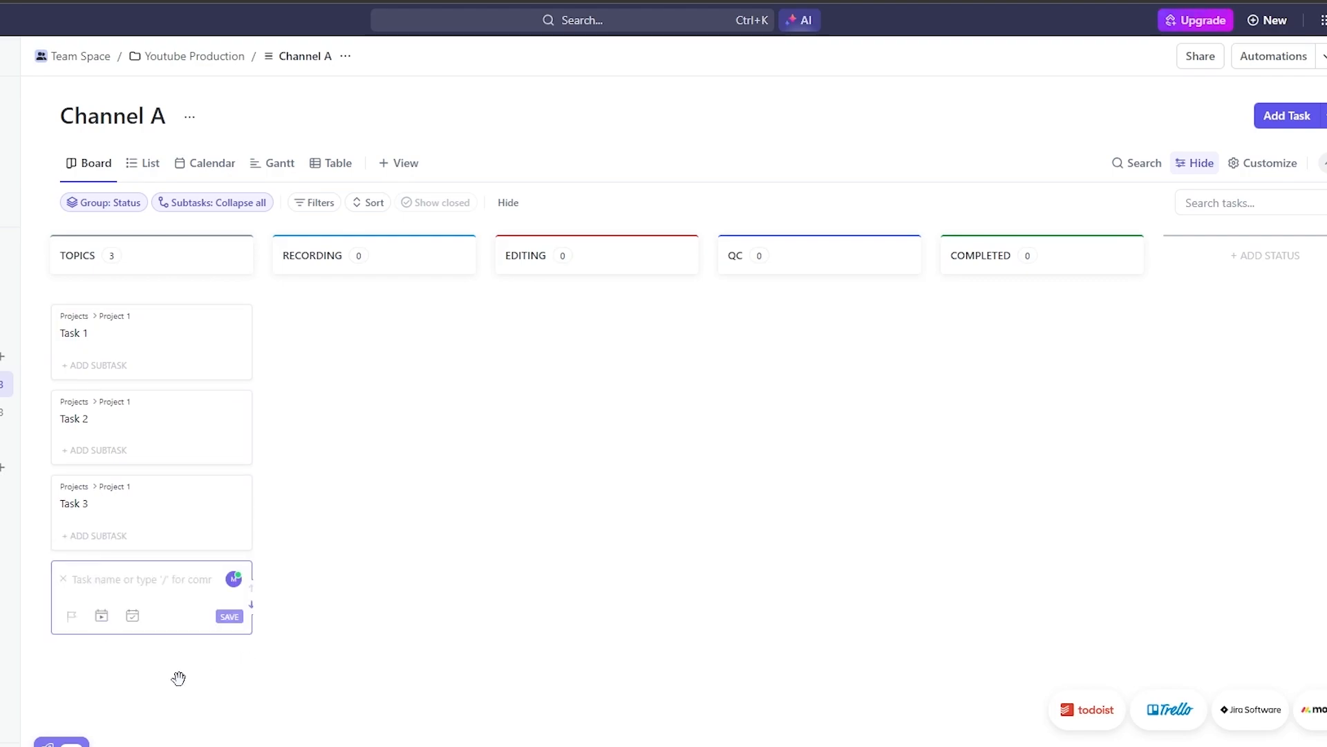
{"action": "left_click", "coordinate": [300, 649]}
{"action": "left_click", "coordinate": [128, 338]}
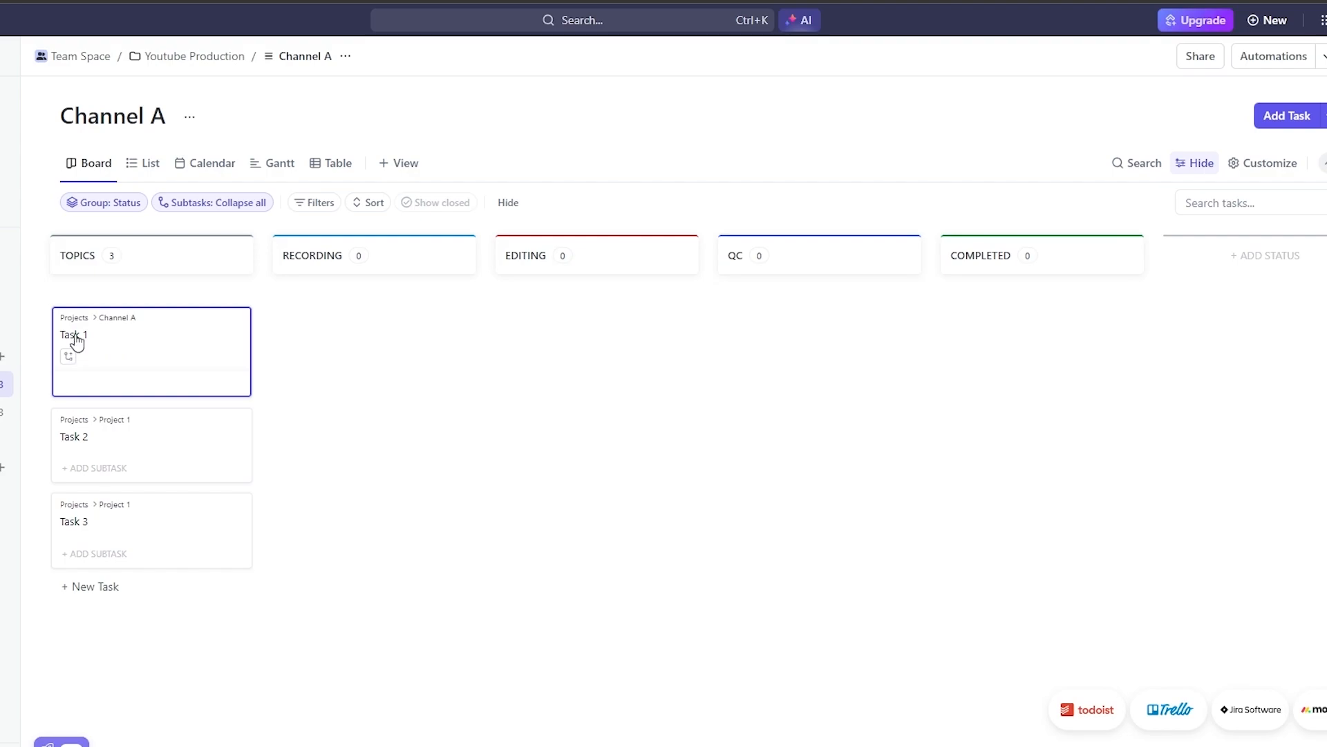
{"action": "left_click", "coordinate": [148, 359]}
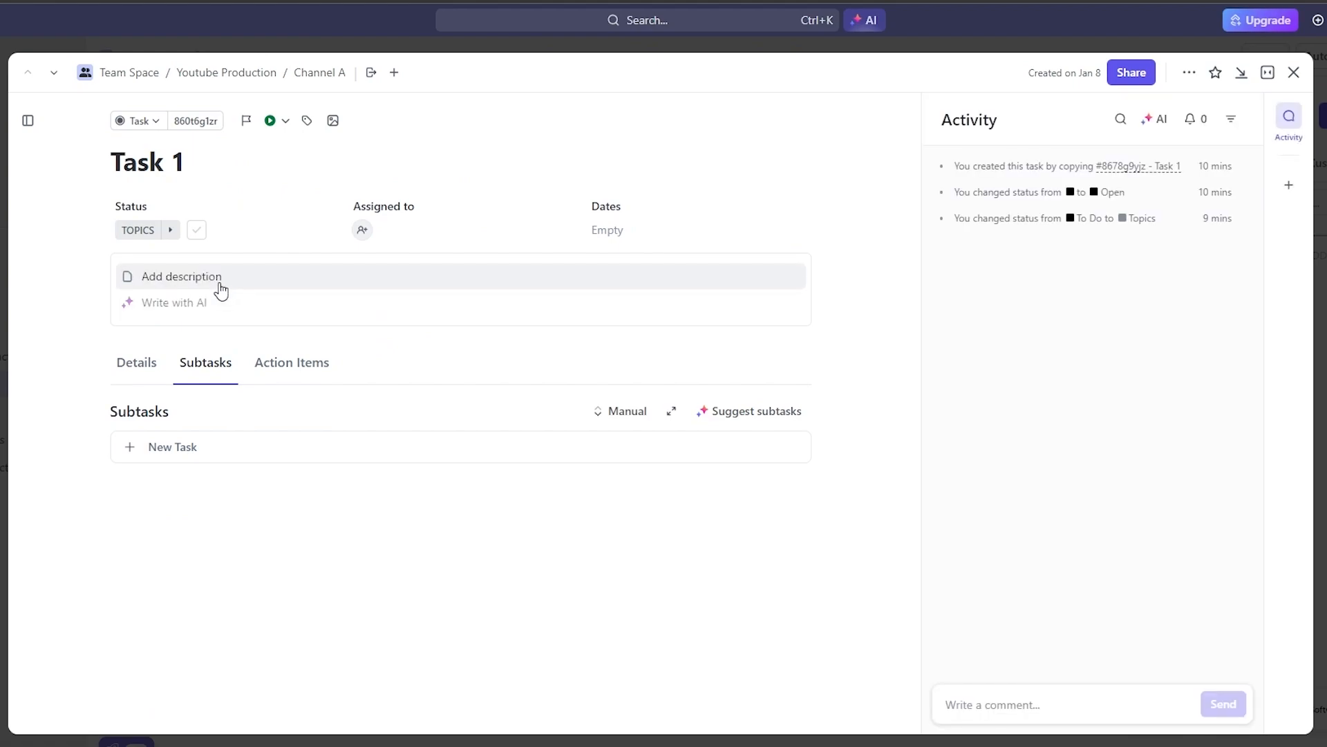
{"action": "left_click", "coordinate": [141, 364]}
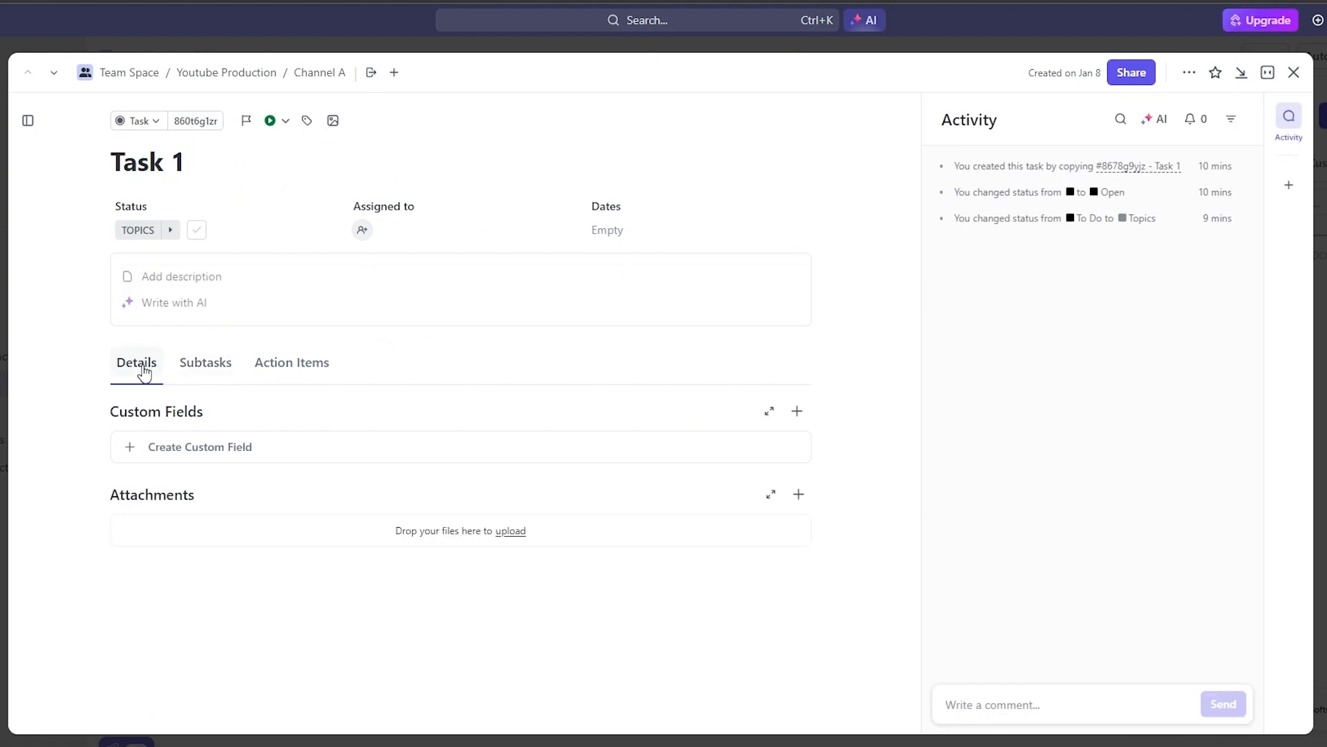
{"action": "left_click", "coordinate": [216, 366]}
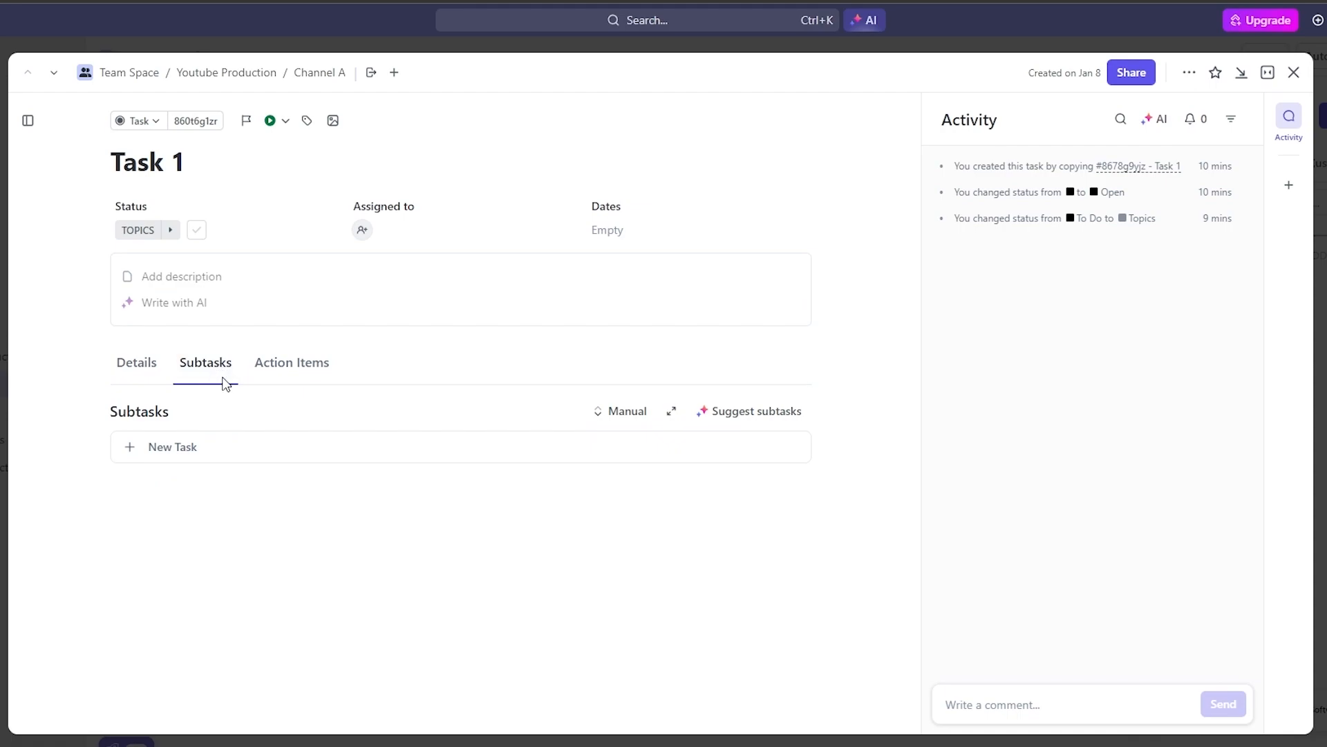
{"action": "left_click", "coordinate": [294, 377]}
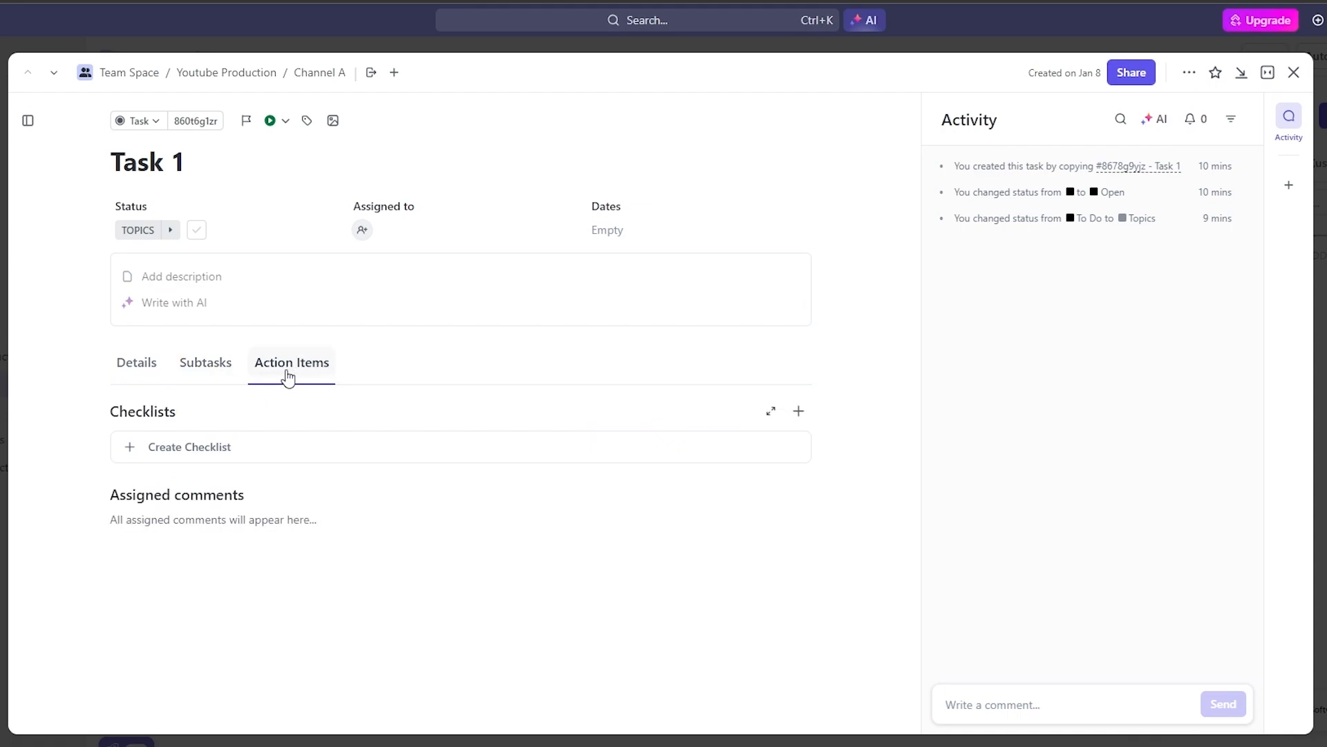
{"action": "left_click", "coordinate": [146, 365]}
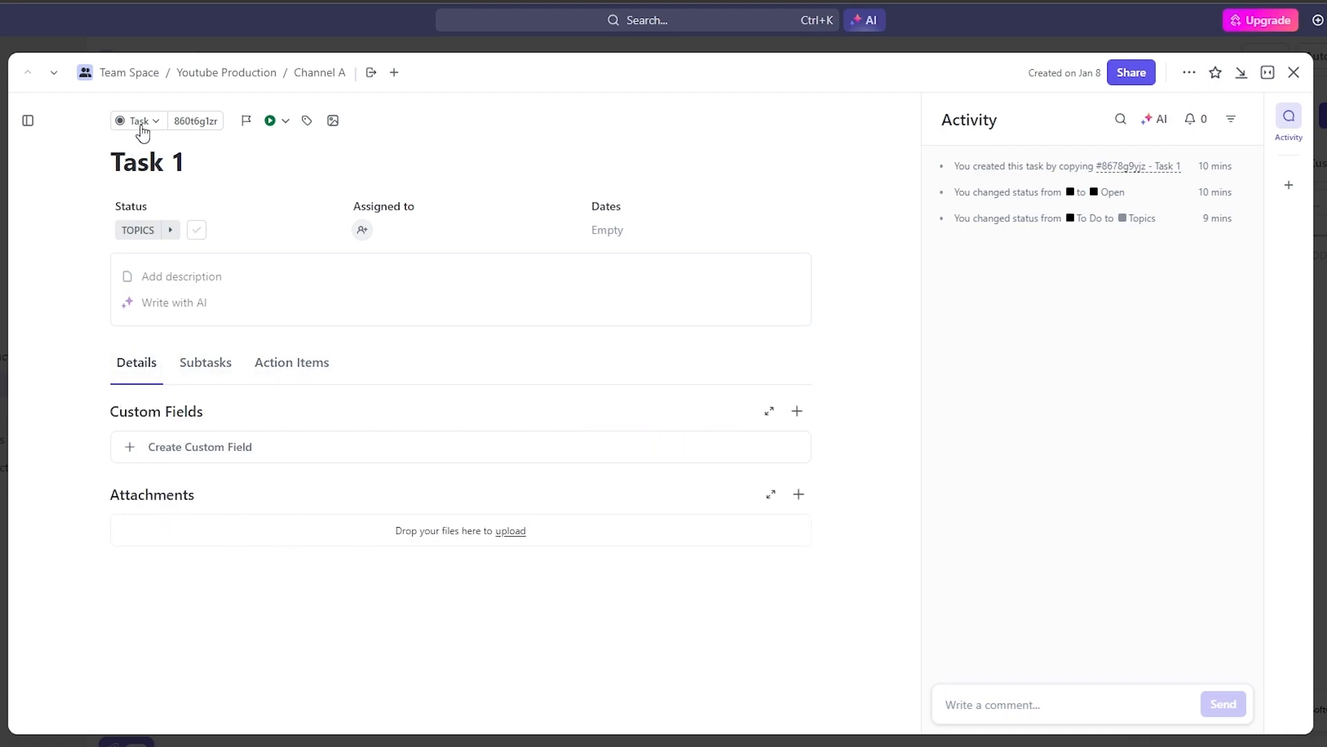
Paste 'How To Use Click Up' as Task 1's description and close the task window.
{"action": "double_click", "coordinate": [152, 155]}
{"action": "left_click", "coordinate": [171, 161]}
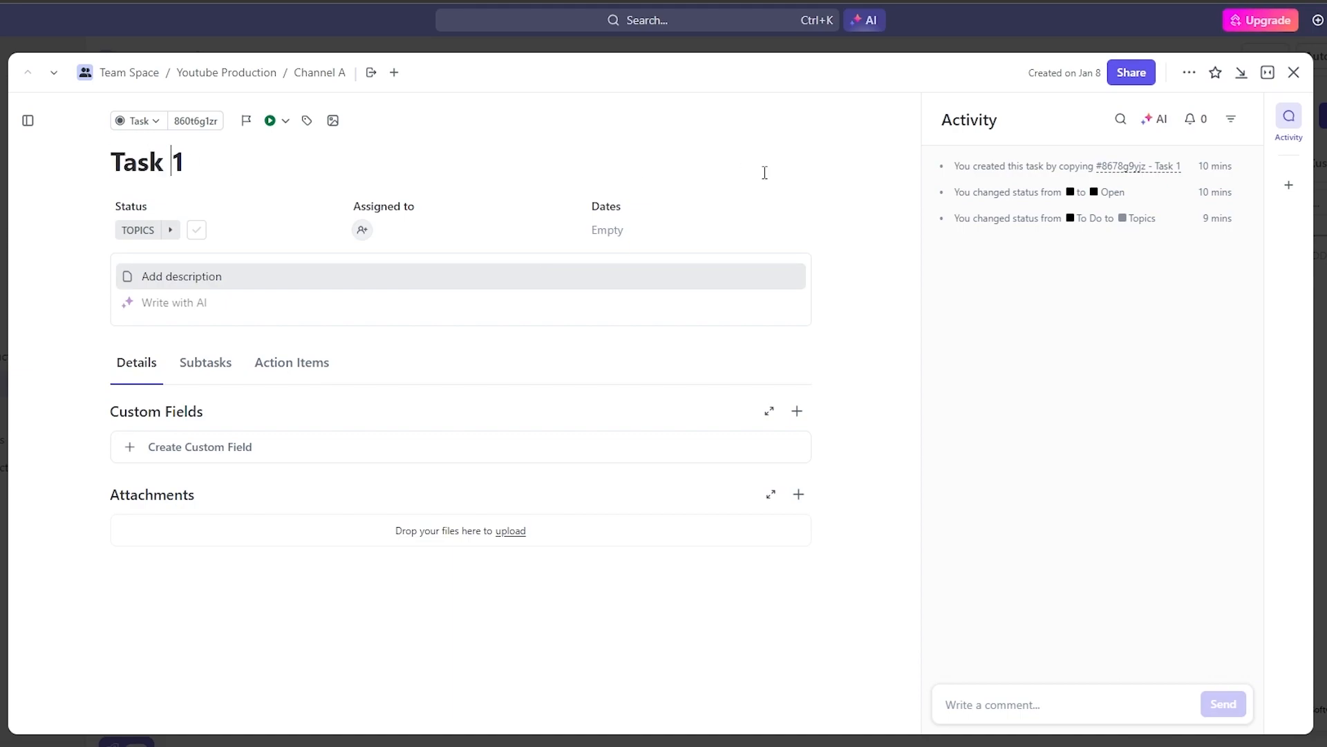
{"action": "left_click", "coordinate": [1189, 72]}
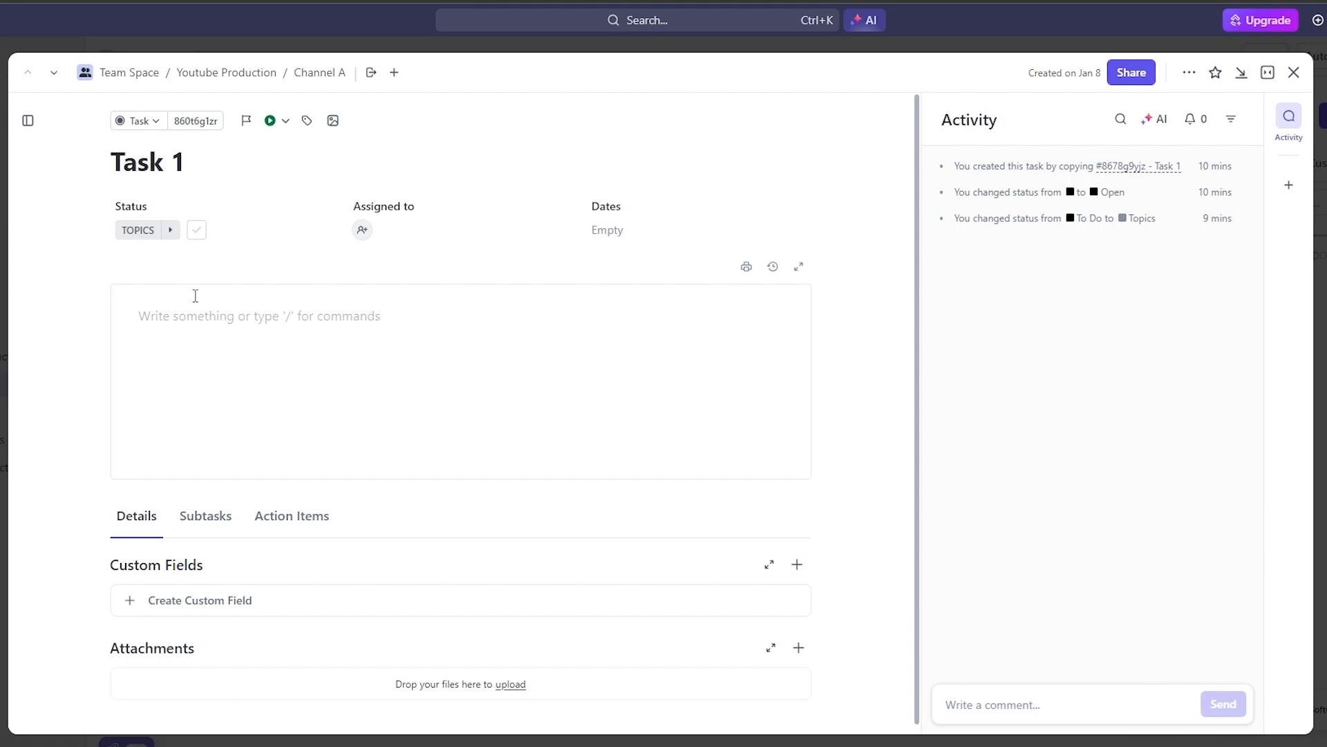
{"action": "type", "text": "Write a"}
{"action": "key", "text": "BackSpace"}
{"action": "key", "text": "BackSpace"}
{"action": "key", "text": "BackSpace"}
{"action": "key", "text": "BackSpace"}
{"action": "key", "text": "BackSpace"}
{"action": "key", "text": "BackSpace"}
{"action": "key", "text": "BackSpace"}
{"action": "key", "text": "BackSpace"}
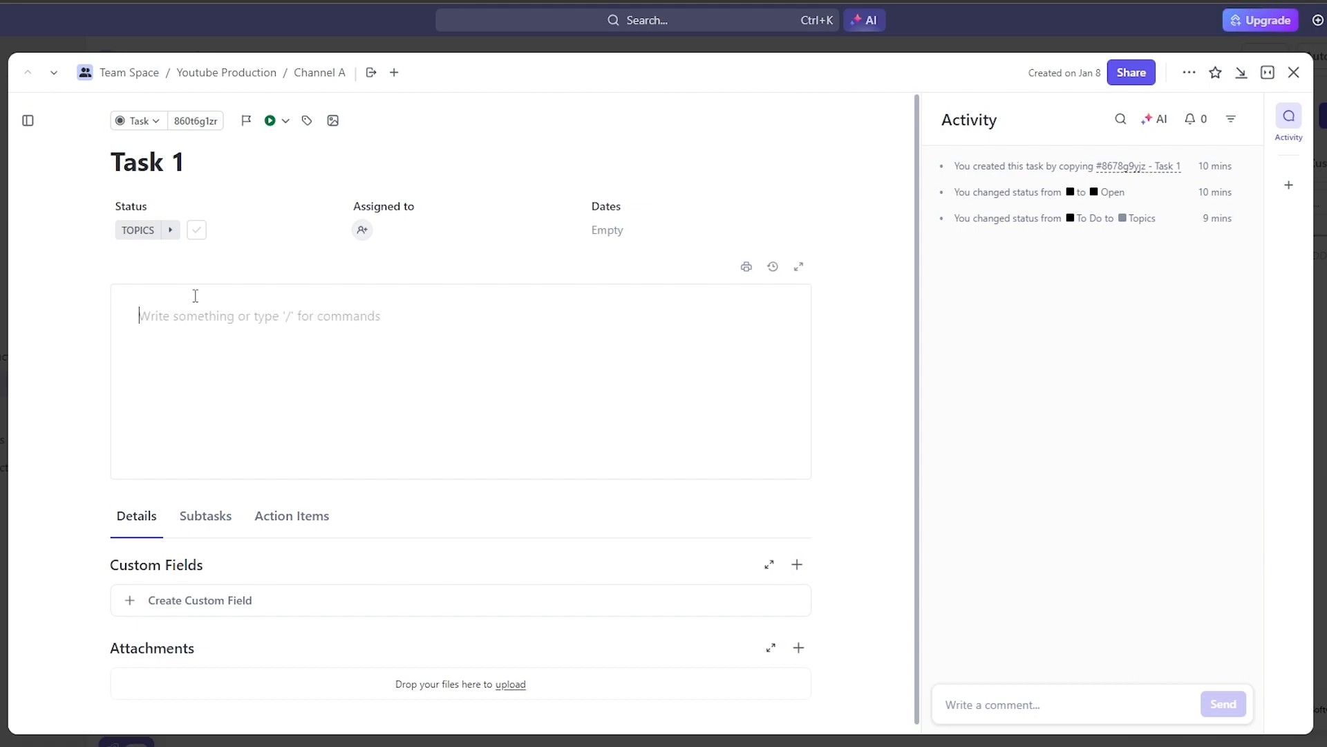
{"action": "type", "text": "How To Use Click Up"}
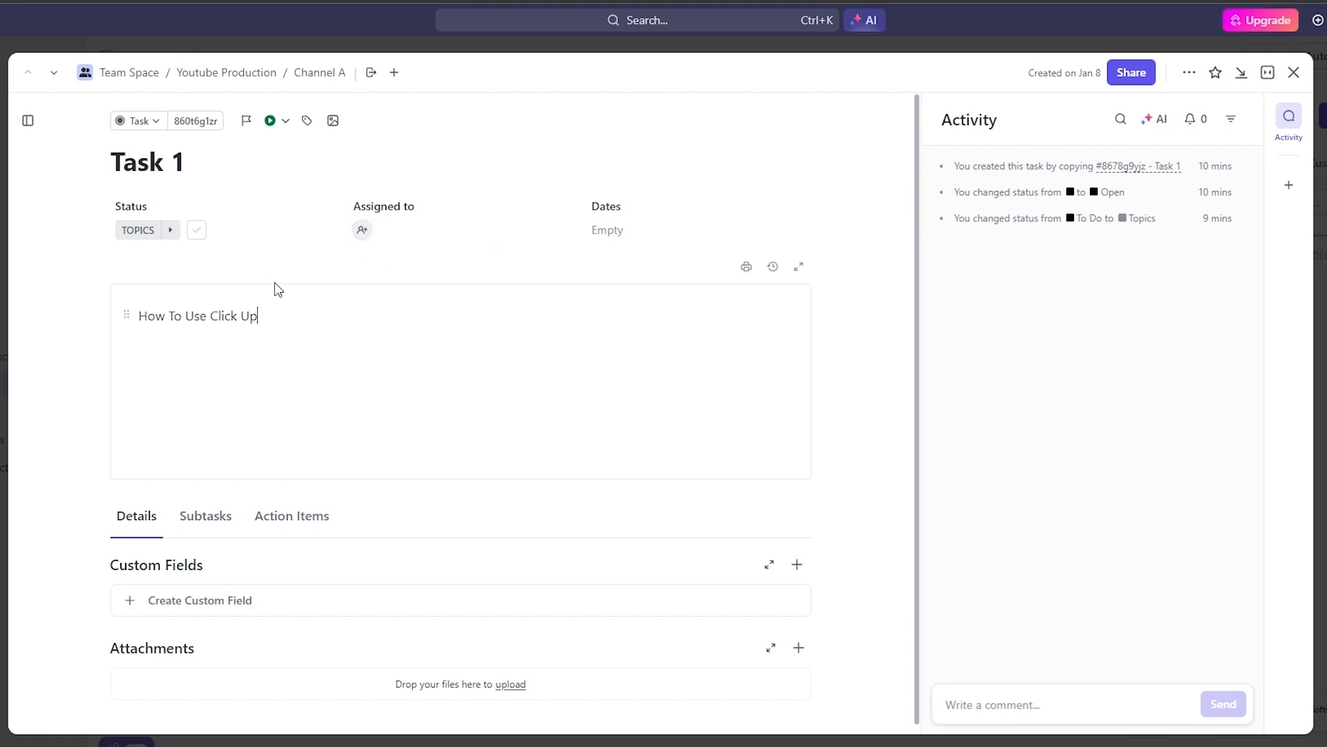
{"action": "triple_click", "coordinate": [153, 161]}
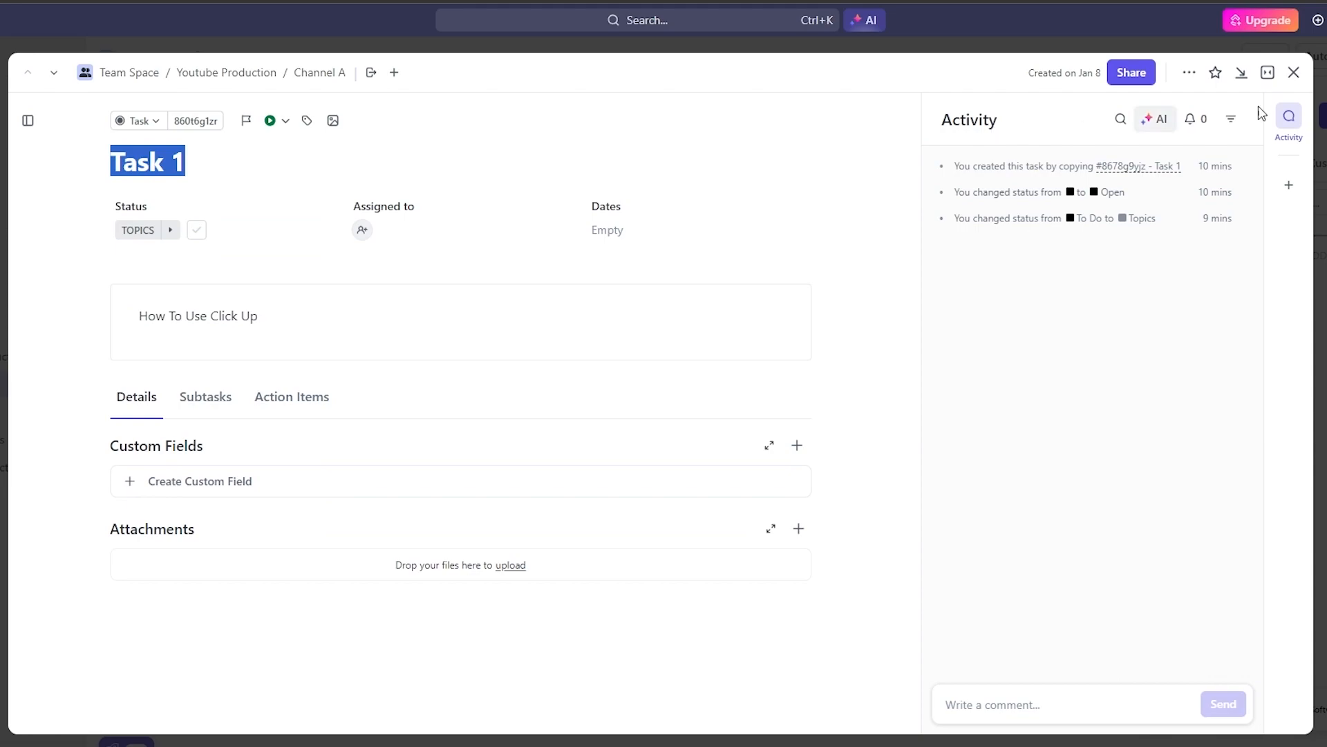
{"action": "left_click", "coordinate": [1189, 72]}
{"action": "key", "text": "Escape"}
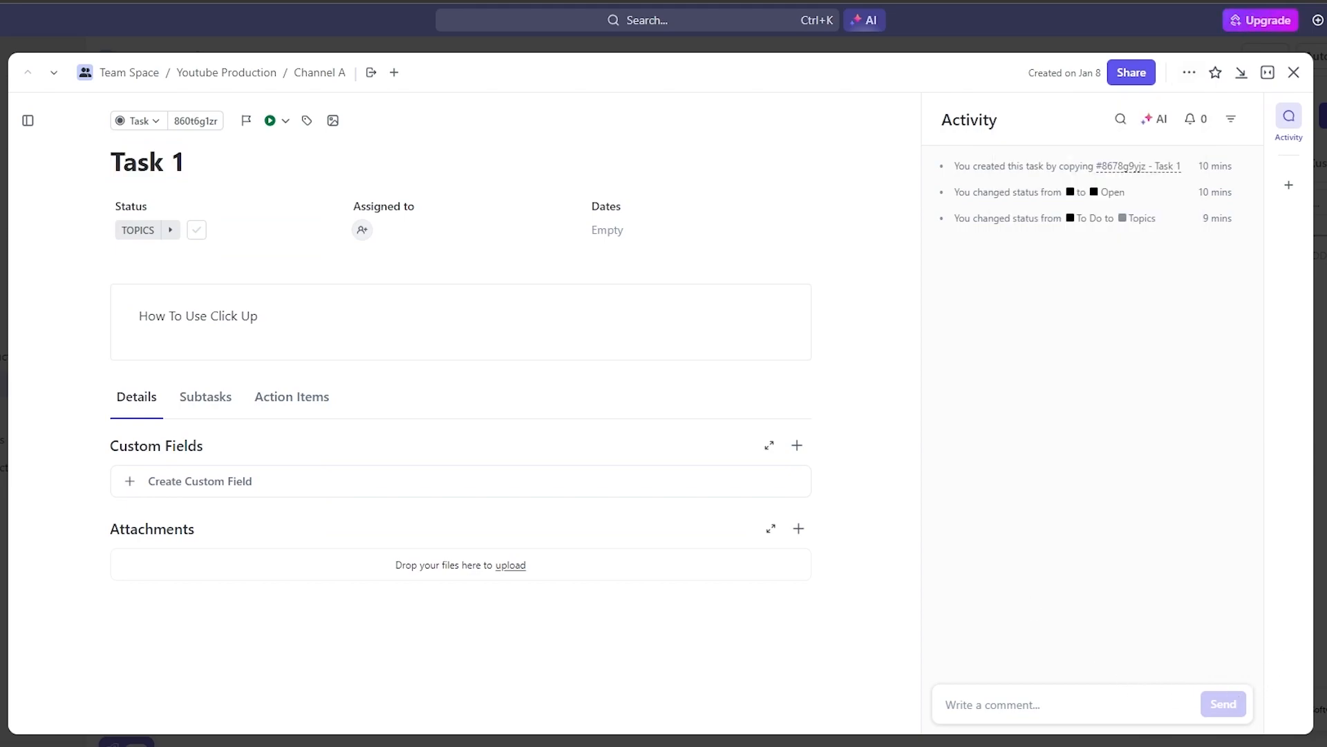
{"action": "left_click", "coordinate": [1294, 73]}
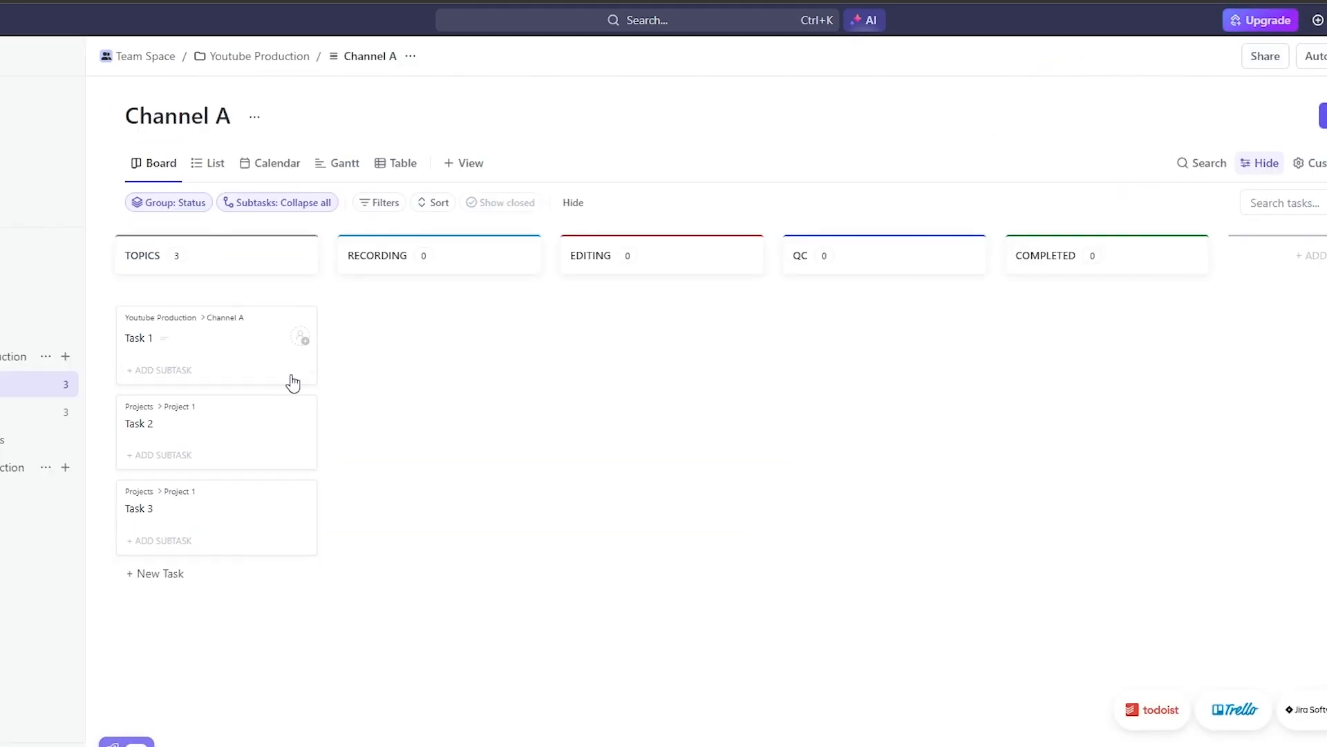
Rename the Task 1 card to 'How To Use ClickUp', undoing an accidental completion.
{"action": "left_click", "coordinate": [303, 388]}
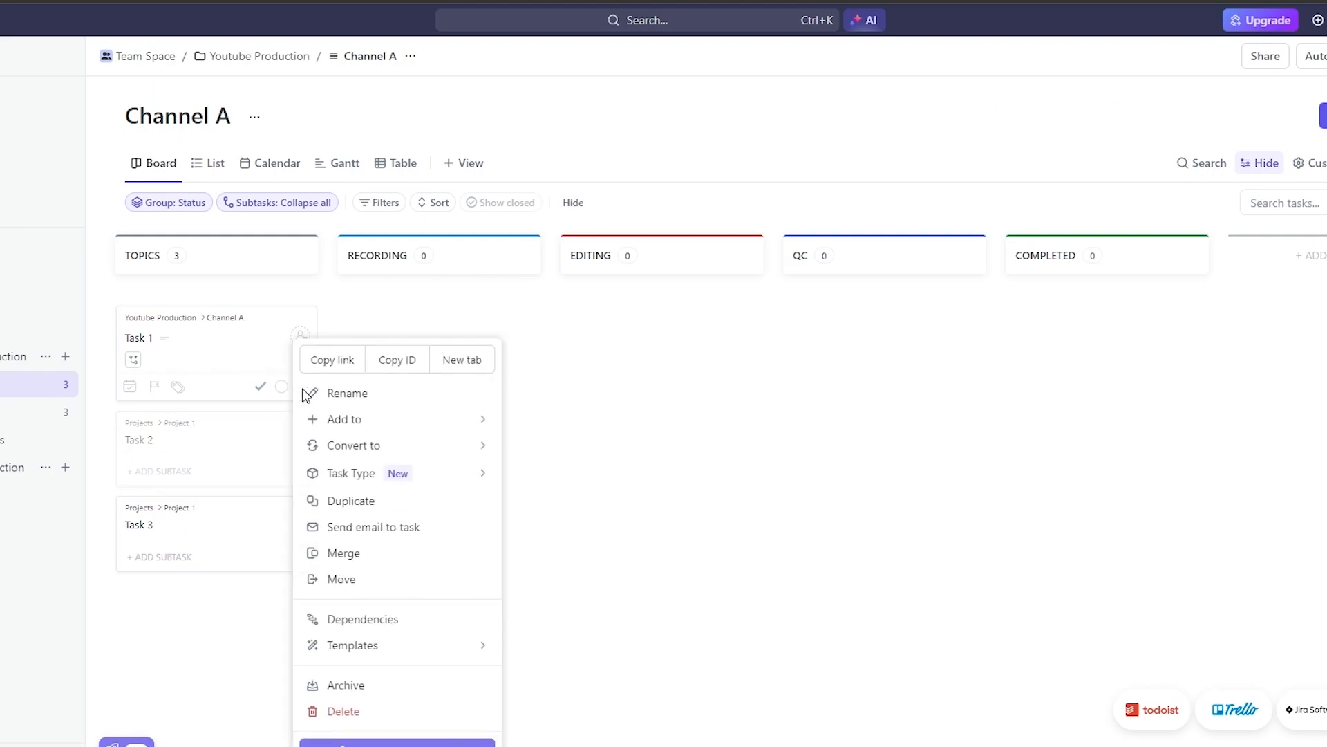
{"action": "left_click", "coordinate": [351, 394]}
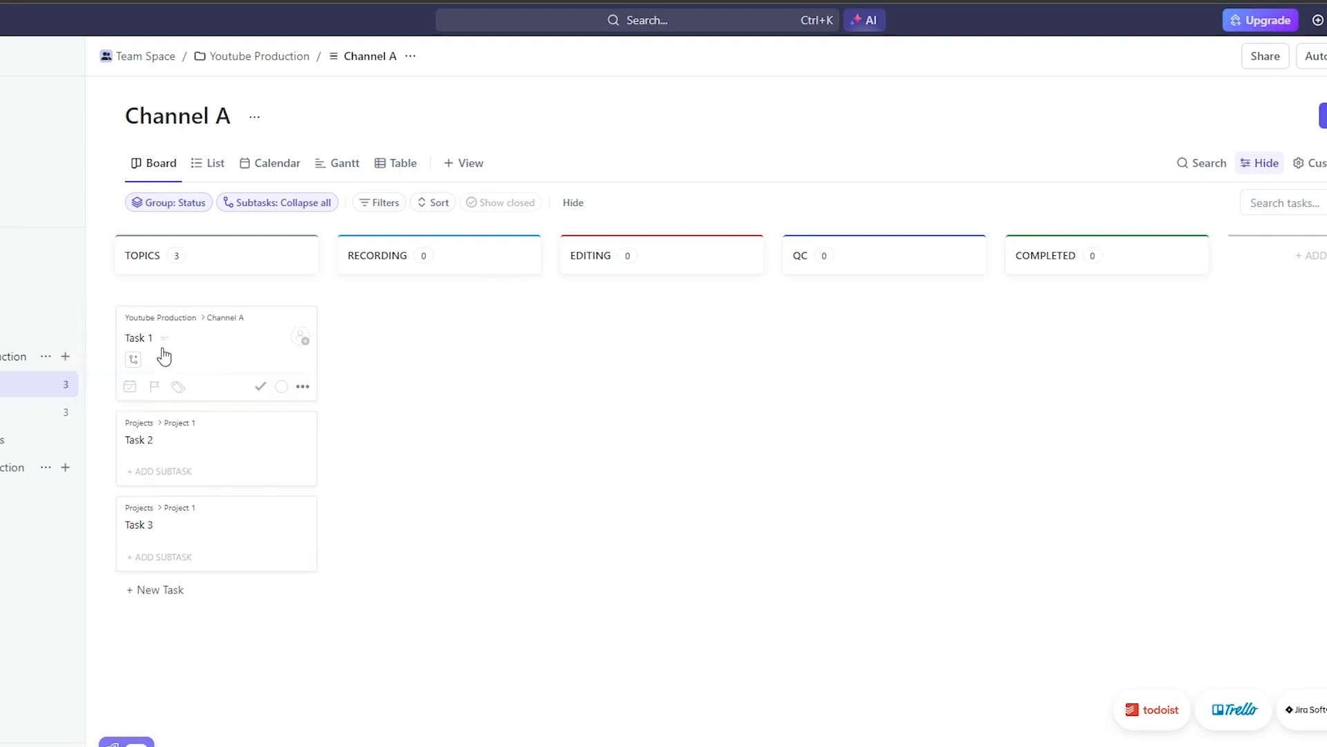
{"action": "key", "text": "ctrl+a"}
{"action": "type", "text": "How To Use ClickUp"}
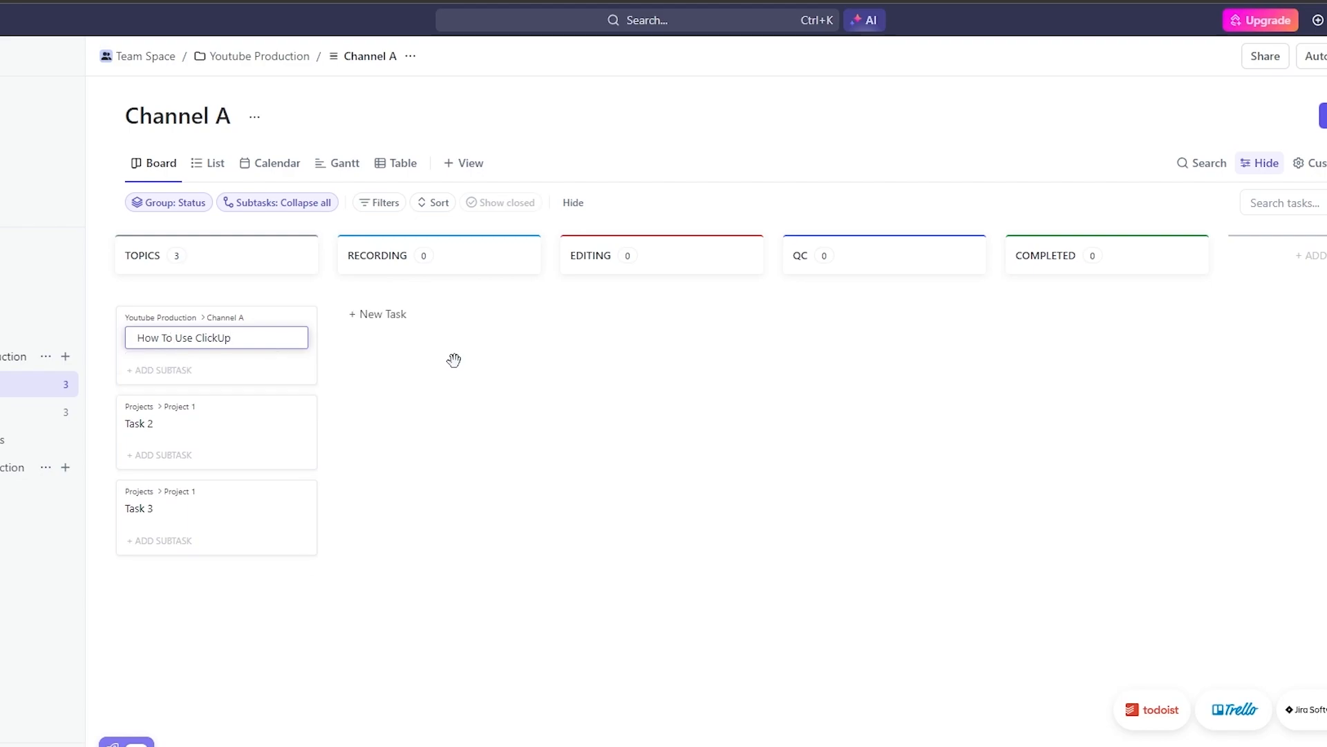
{"action": "left_click", "coordinate": [451, 365]}
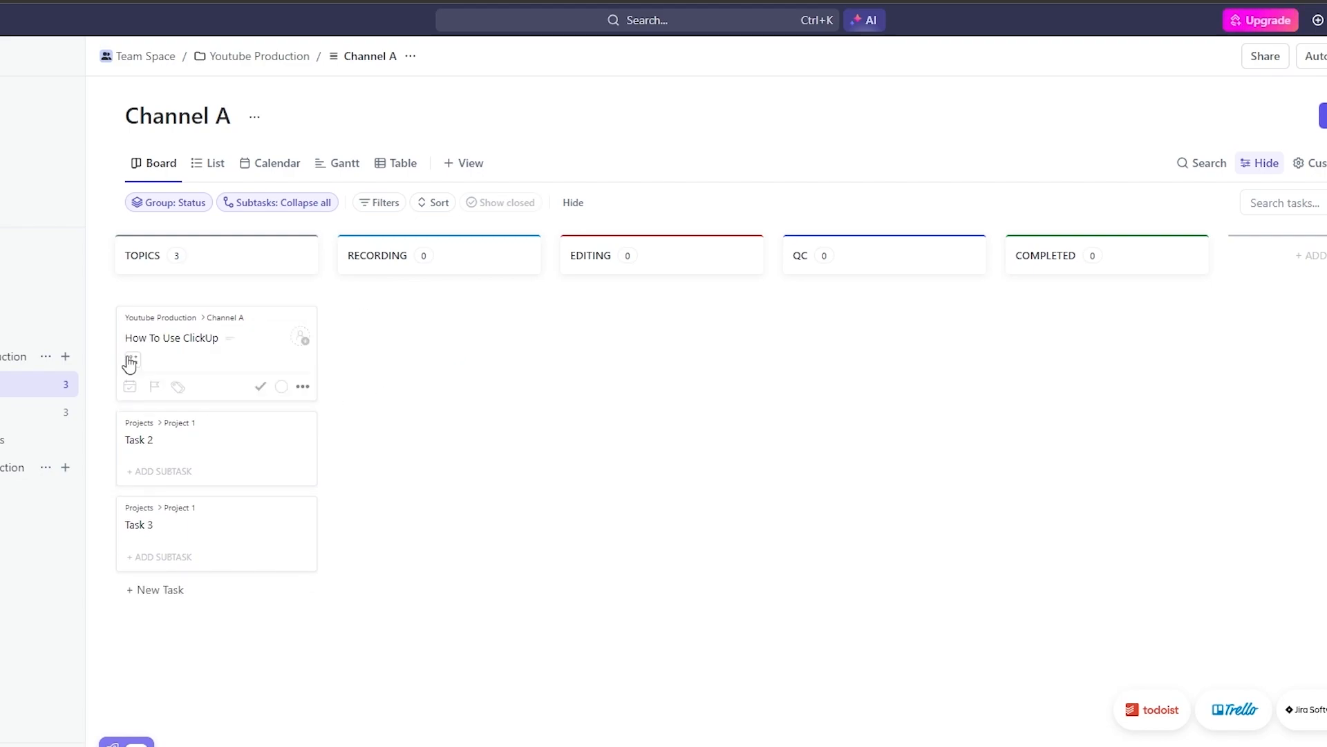
{"action": "left_click", "coordinate": [260, 386]}
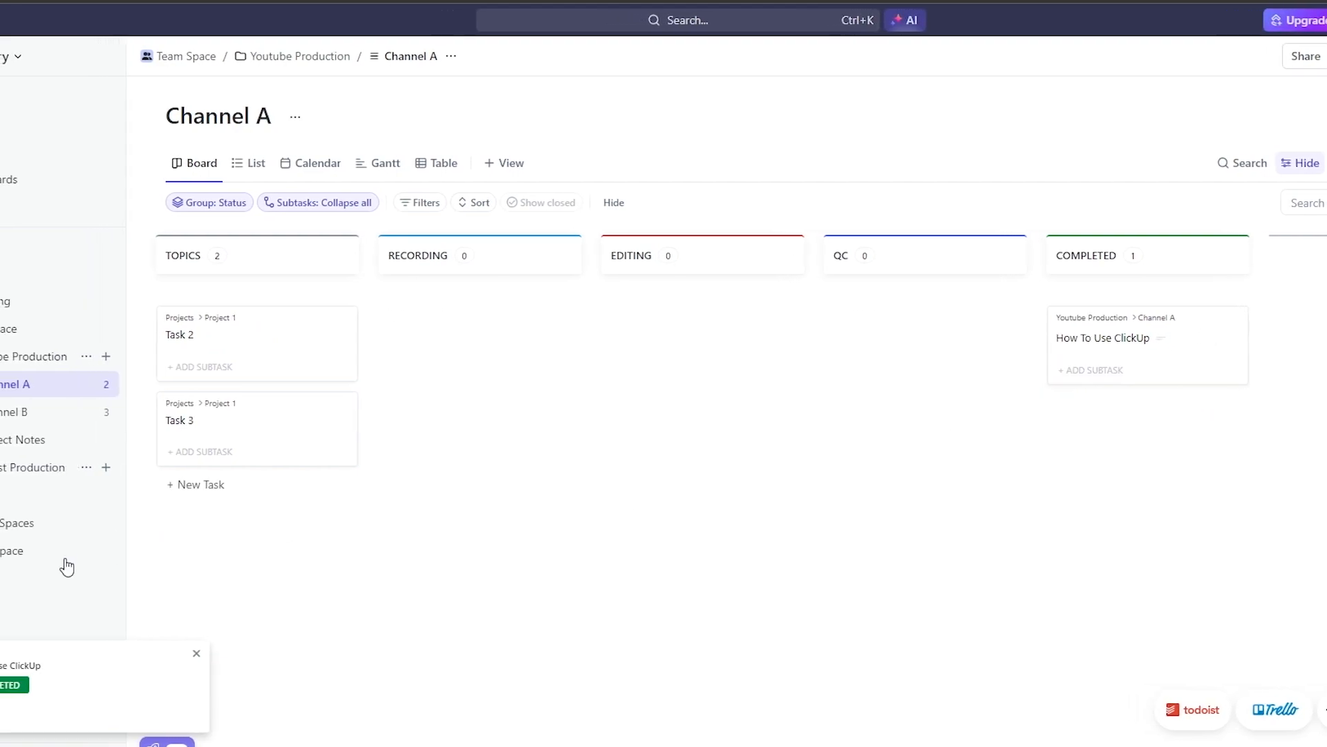
{"action": "left_click", "coordinate": [19, 714]}
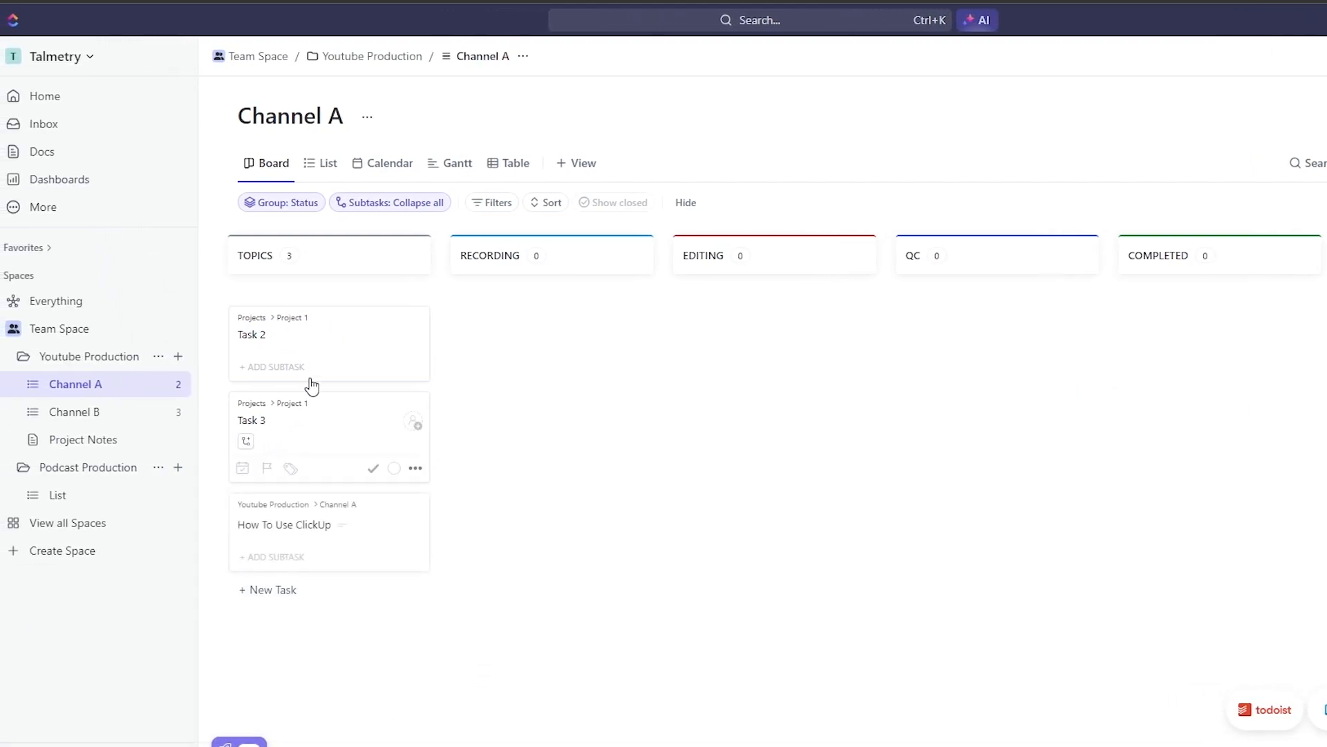
Open the How To Use ClickUp card's detail modal from the Channel A board.
{"action": "left_click", "coordinate": [416, 557]}
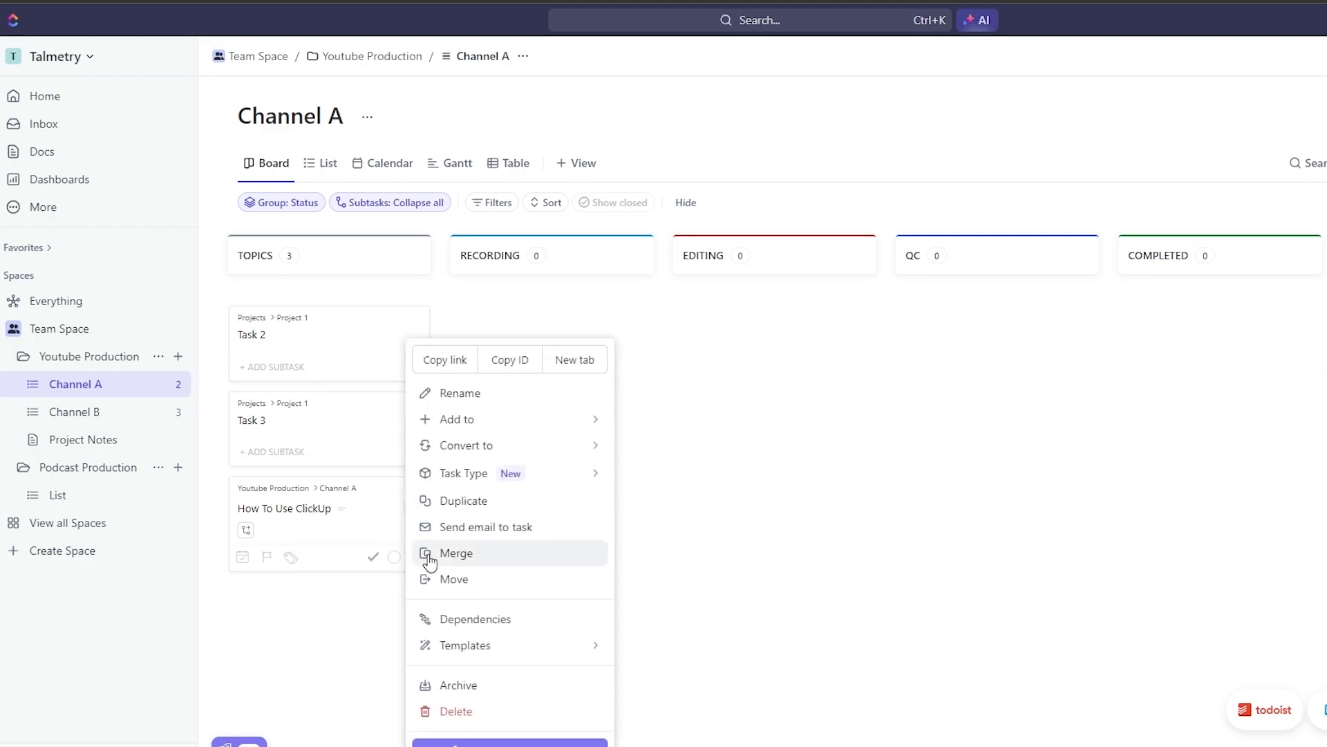
{"action": "left_click", "coordinate": [316, 512]}
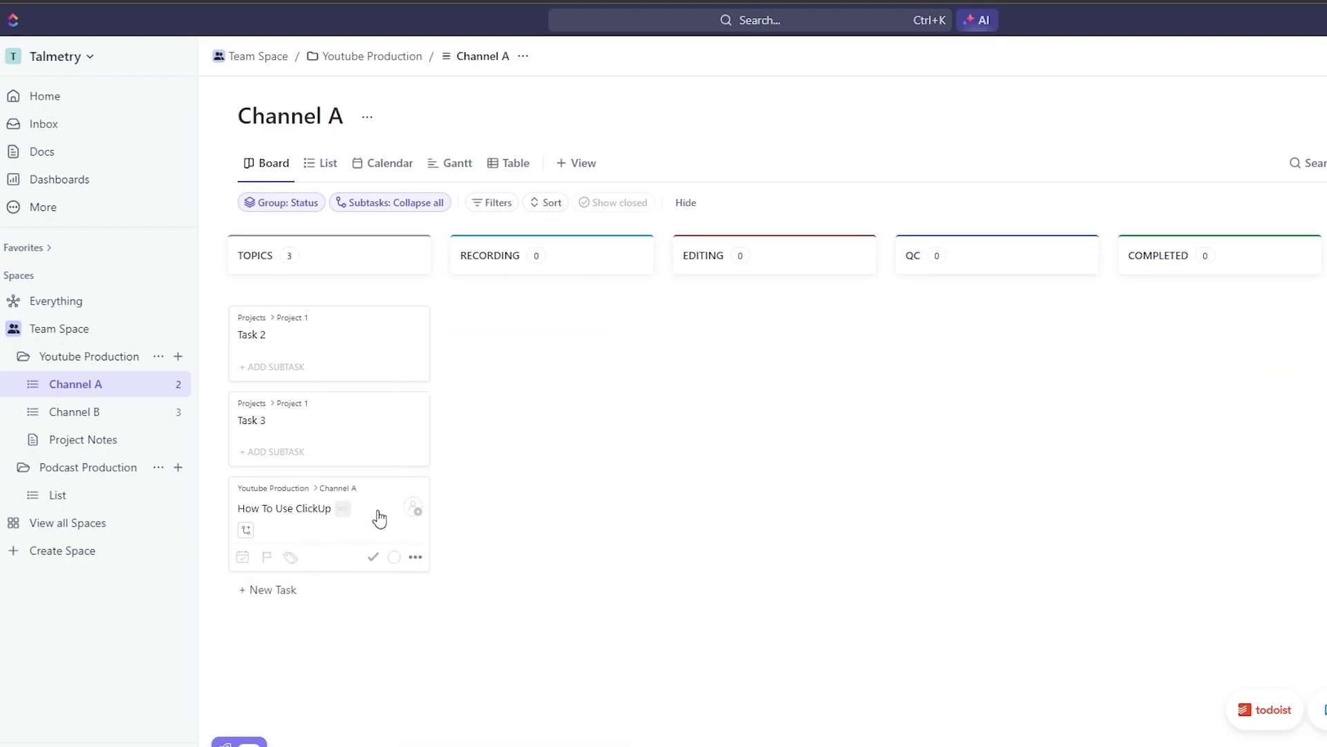
{"action": "left_click", "coordinate": [361, 519]}
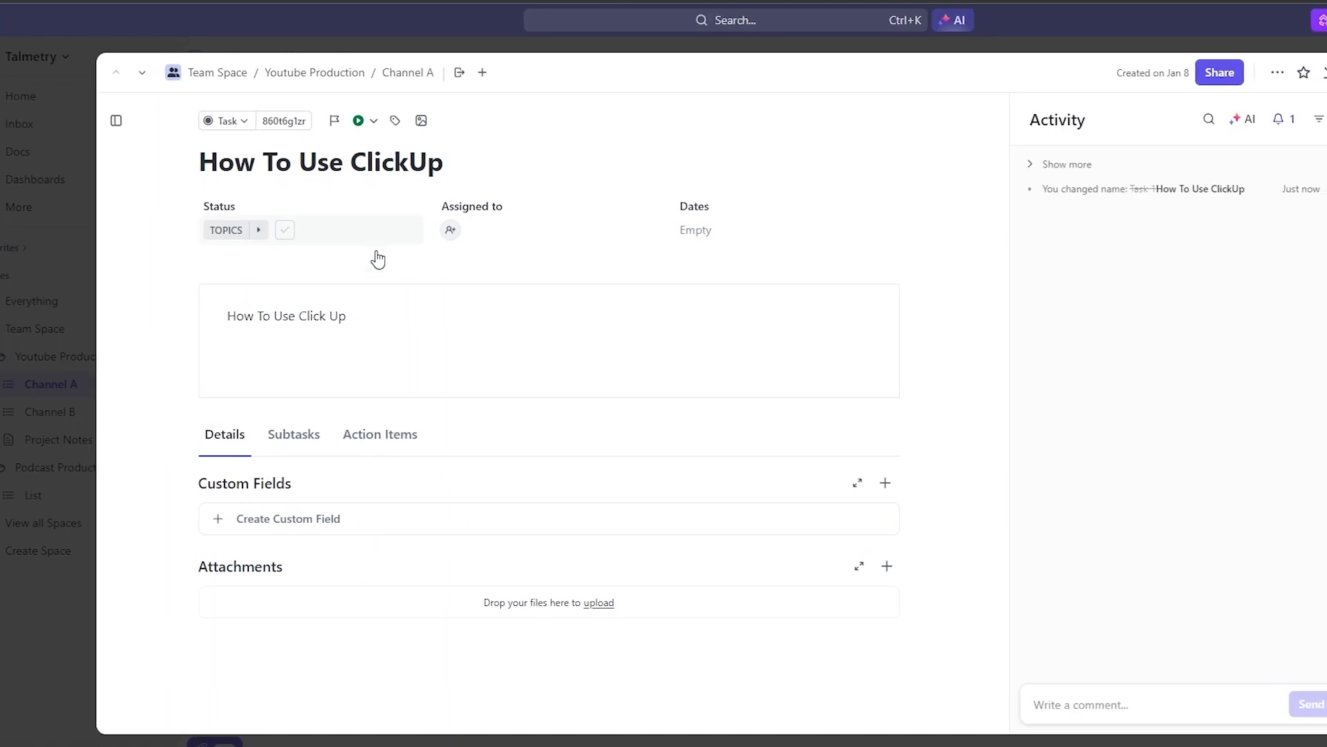
Assign How To Use ClickUp to Me with a due date of Today, then close the modal.
{"action": "left_click", "coordinate": [479, 233]}
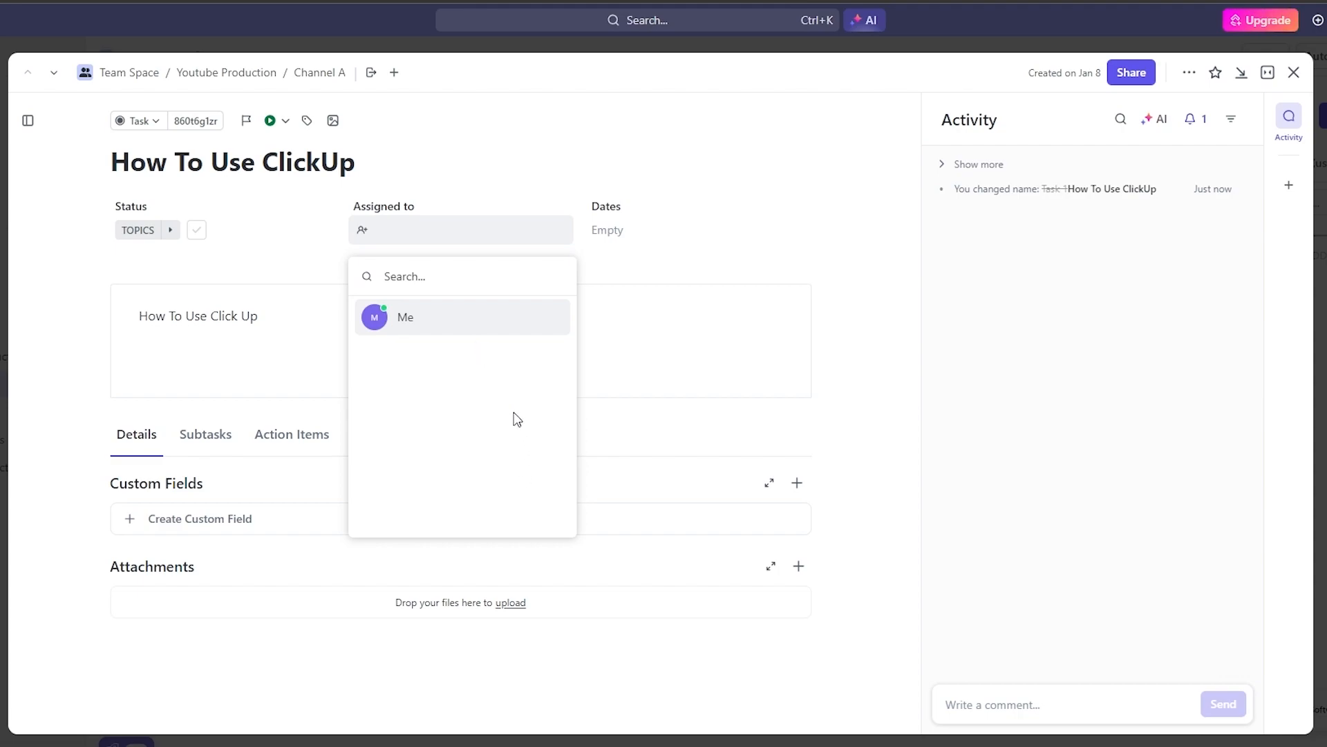
{"action": "left_click", "coordinate": [415, 322]}
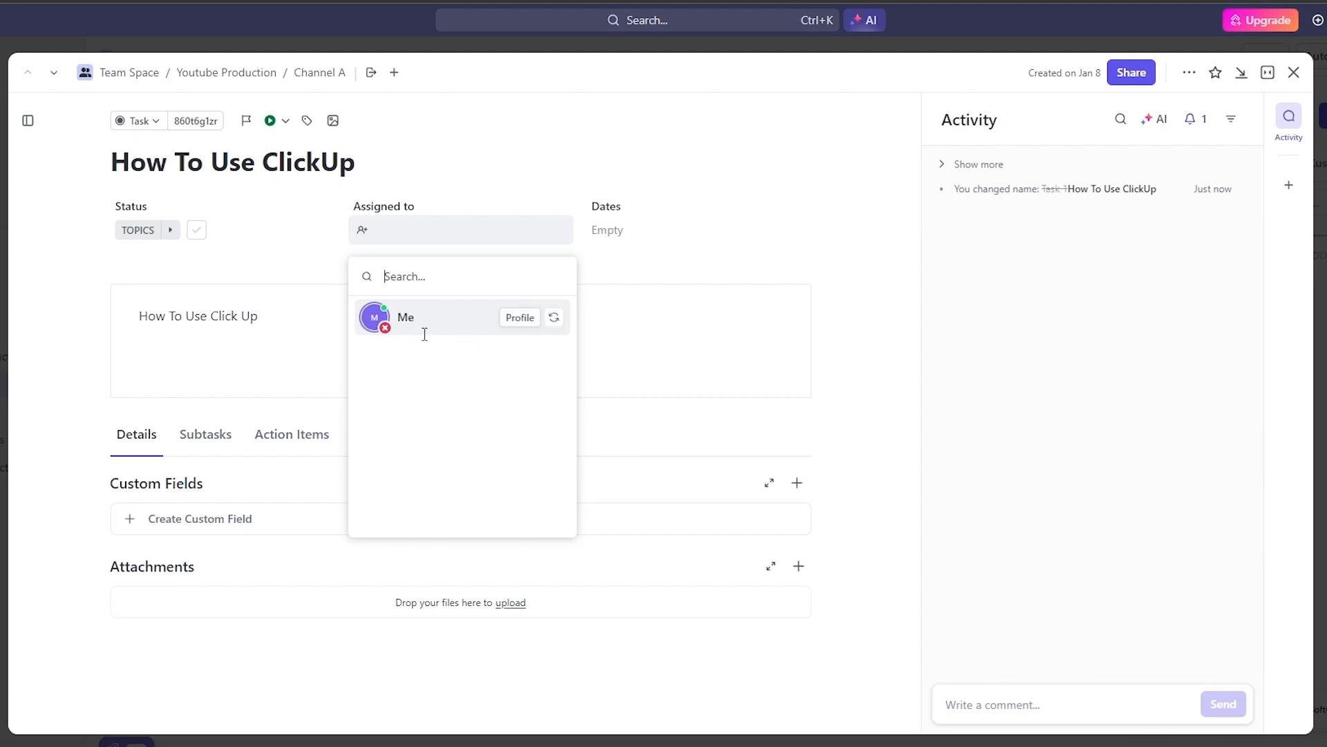
{"action": "left_click", "coordinate": [665, 238]}
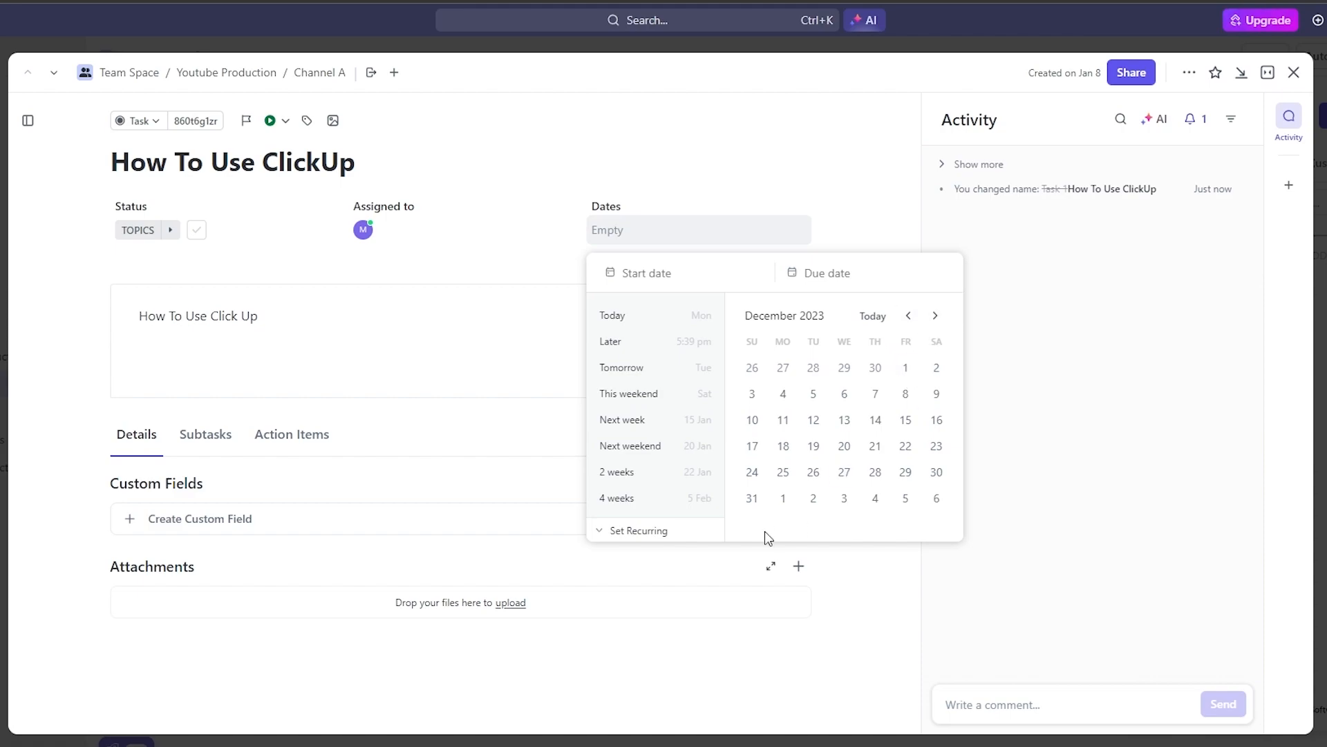
{"action": "left_click", "coordinate": [657, 315]}
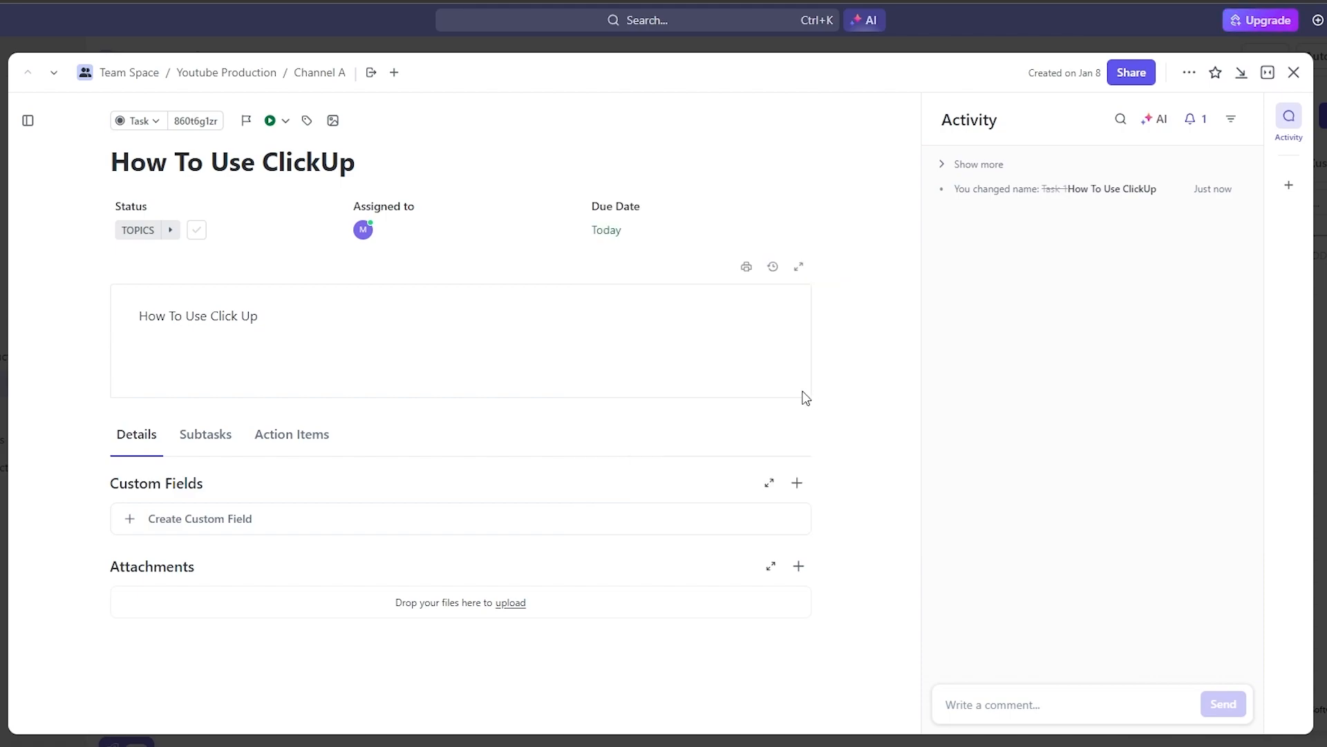
{"action": "left_click", "coordinate": [625, 235]}
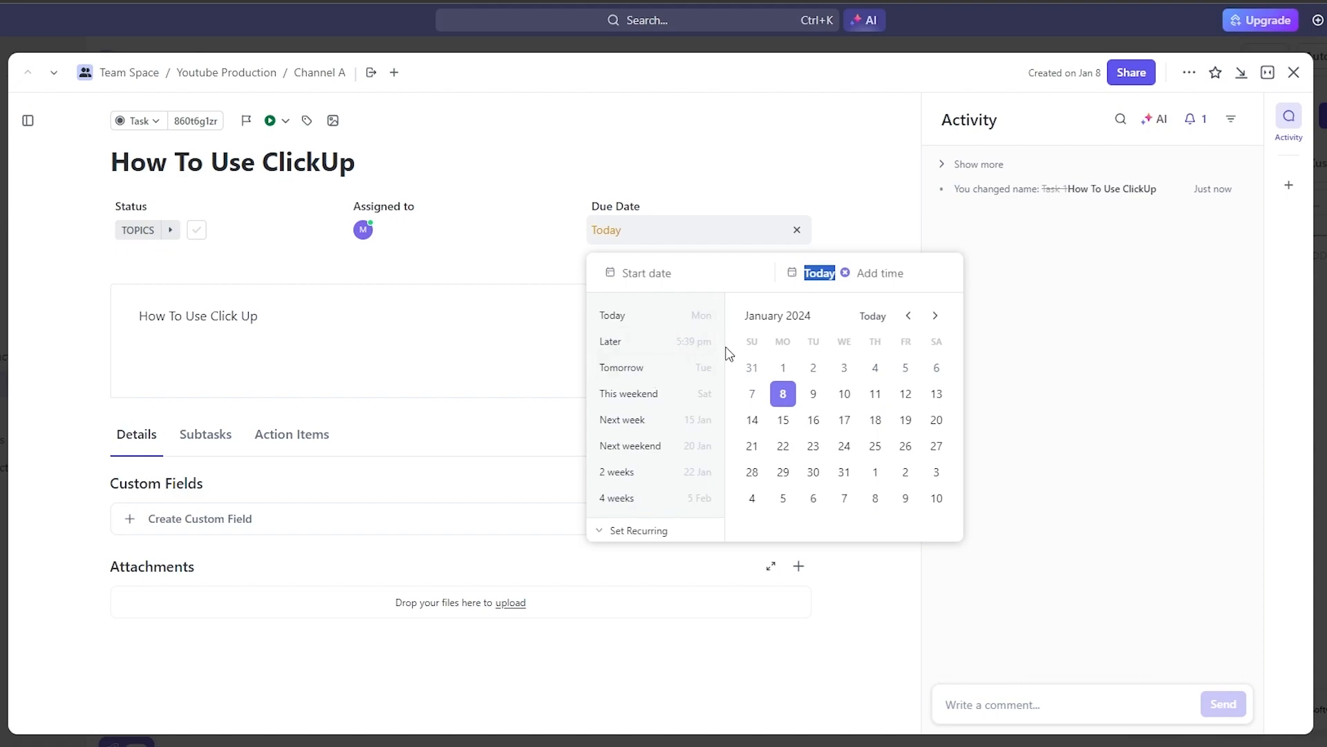
{"action": "left_click", "coordinate": [538, 235]}
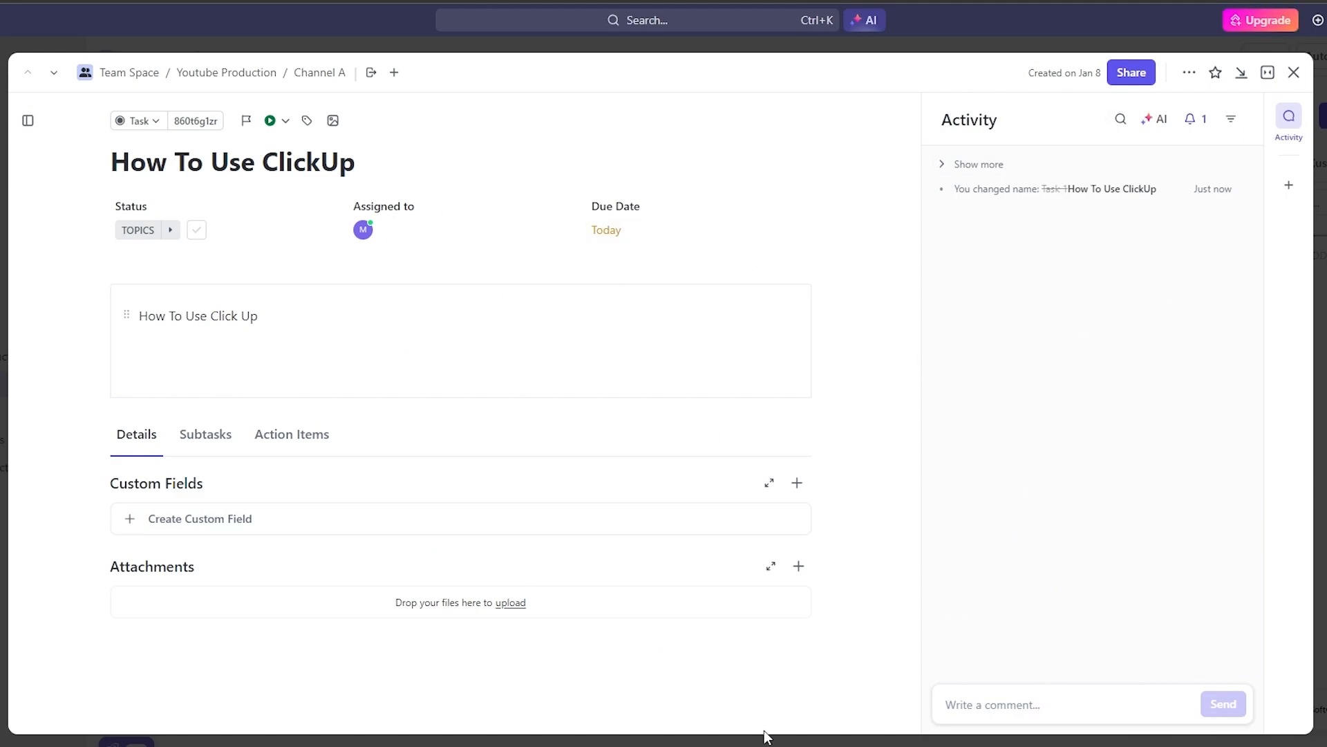
{"action": "key", "text": "Escape"}
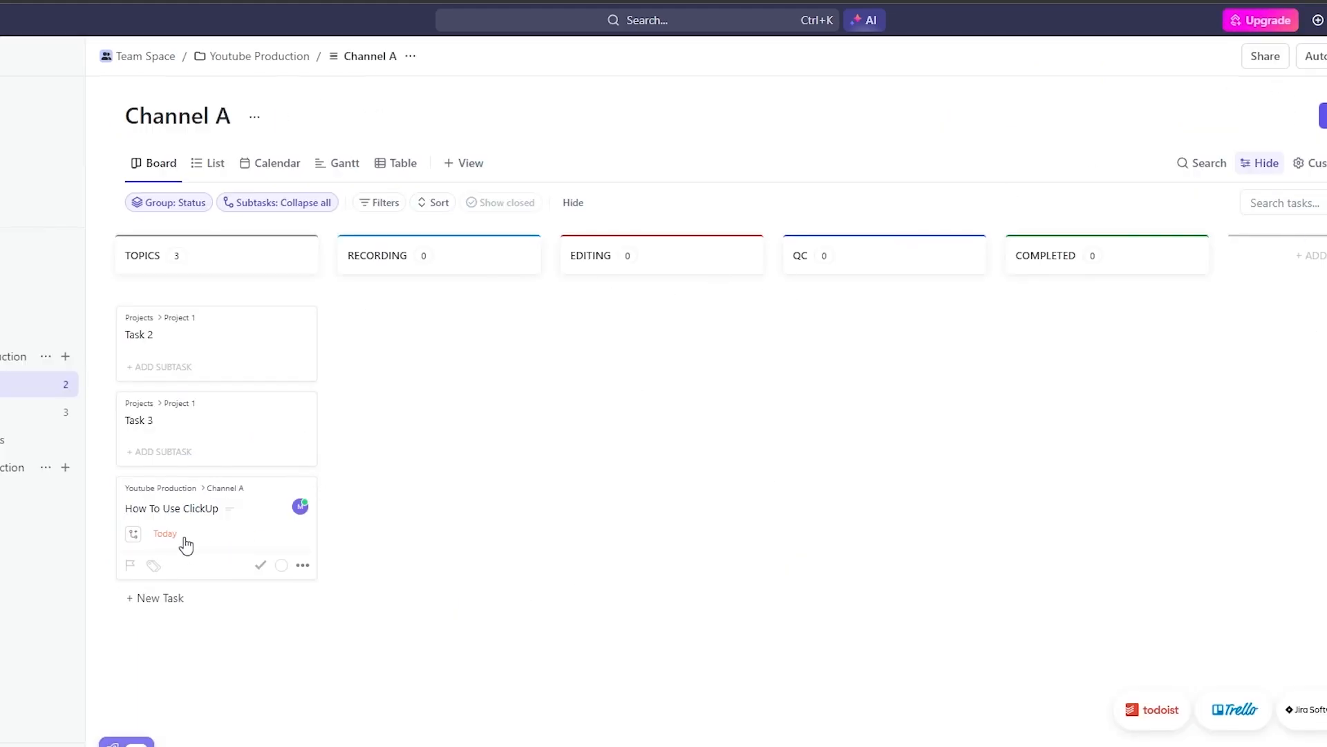
Drag the How To Use ClickUp card from TOPICS through RECORDING into COMPLETED.
{"action": "left_click_drag", "start_coordinate": [204, 536], "coordinate": [435, 391]}
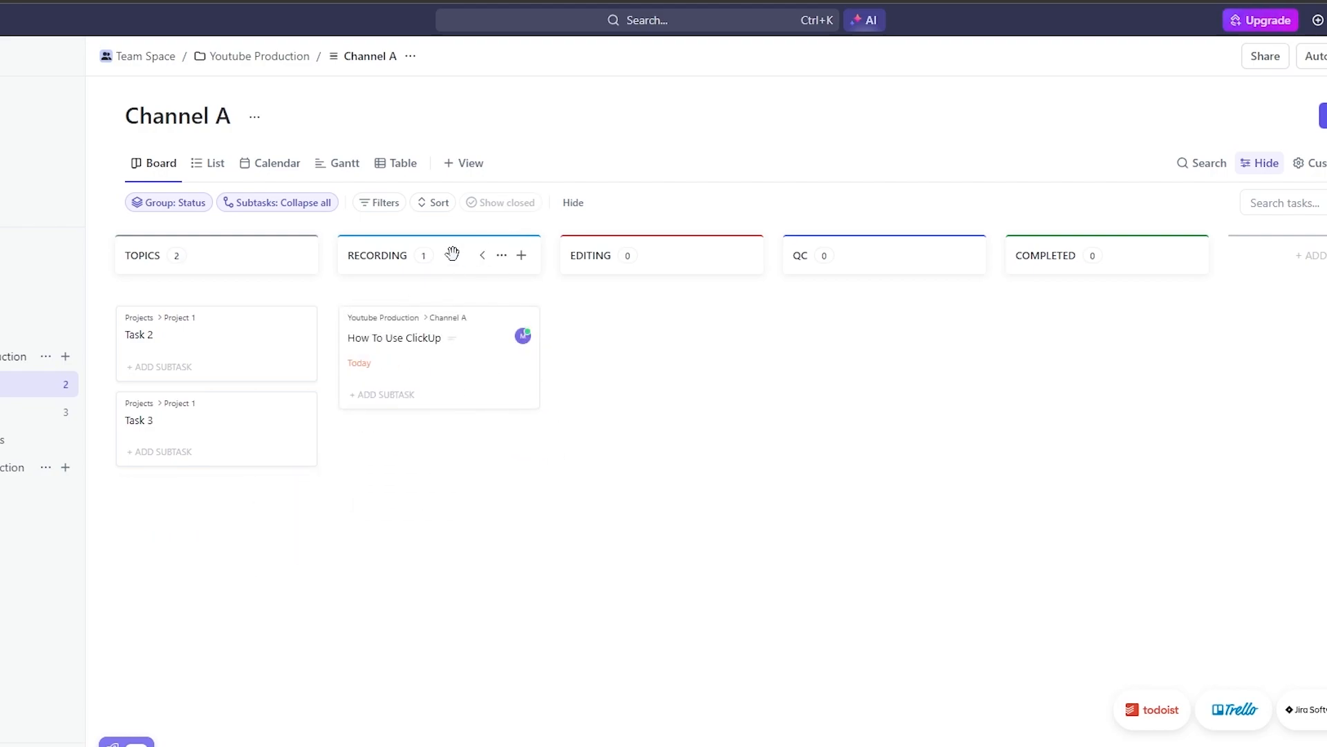
{"action": "left_click_drag", "start_coordinate": [534, 370], "coordinate": [1106, 346]}
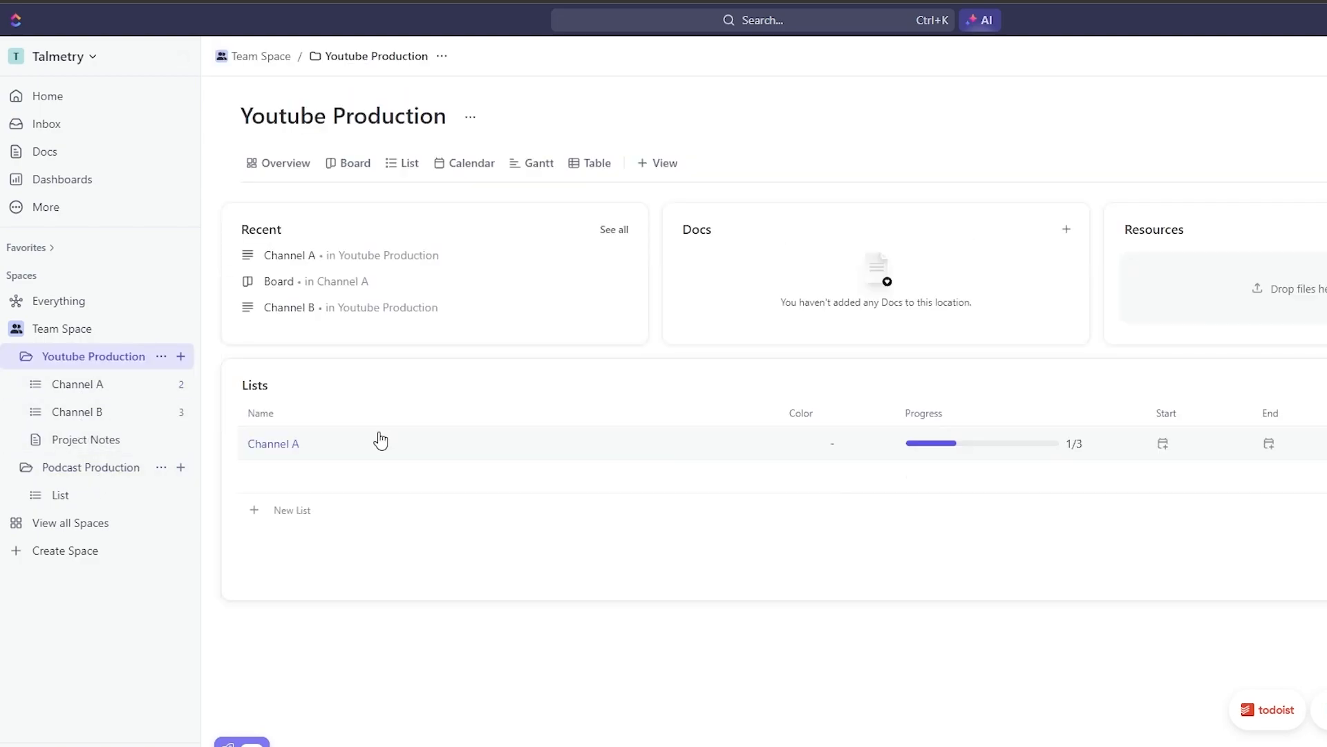
Review the Youtube Production tasks in Board and grouped List views, then switch to Calendar.
{"action": "left_click", "coordinate": [350, 171]}
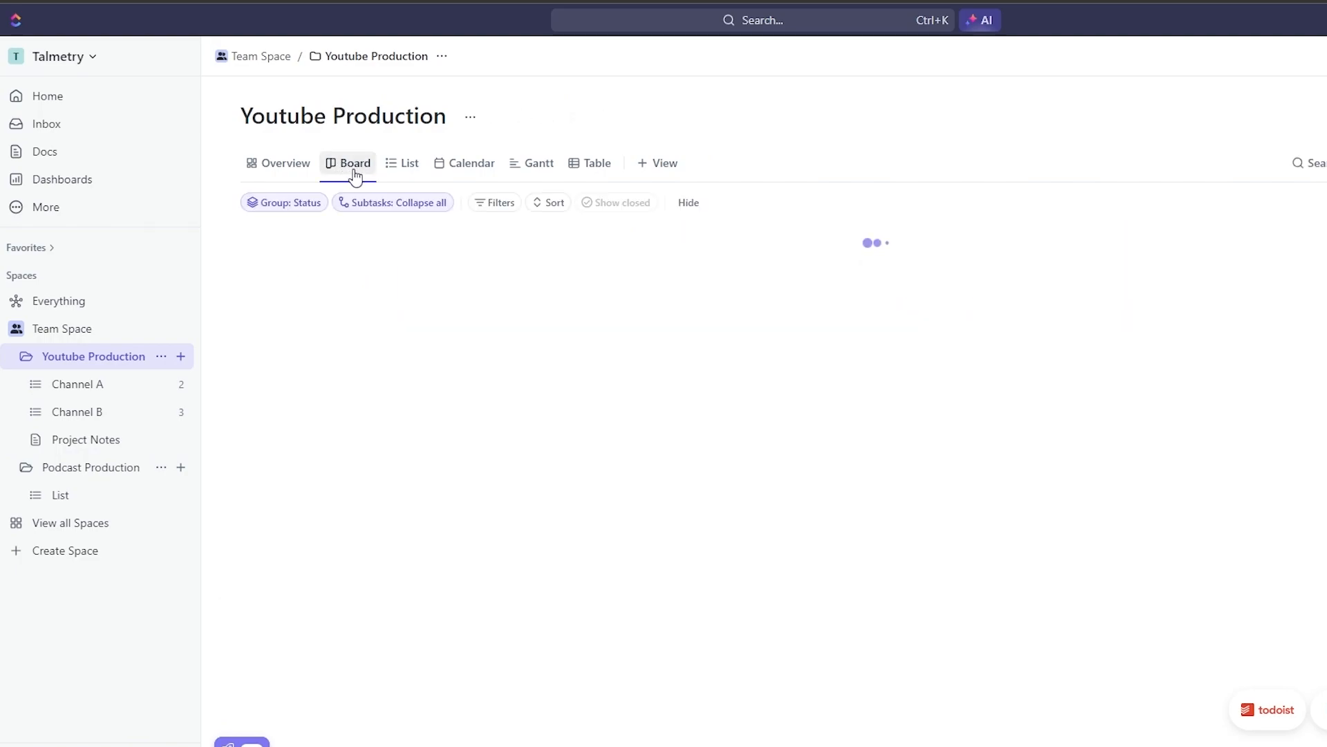
{"action": "left_click", "coordinate": [410, 166]}
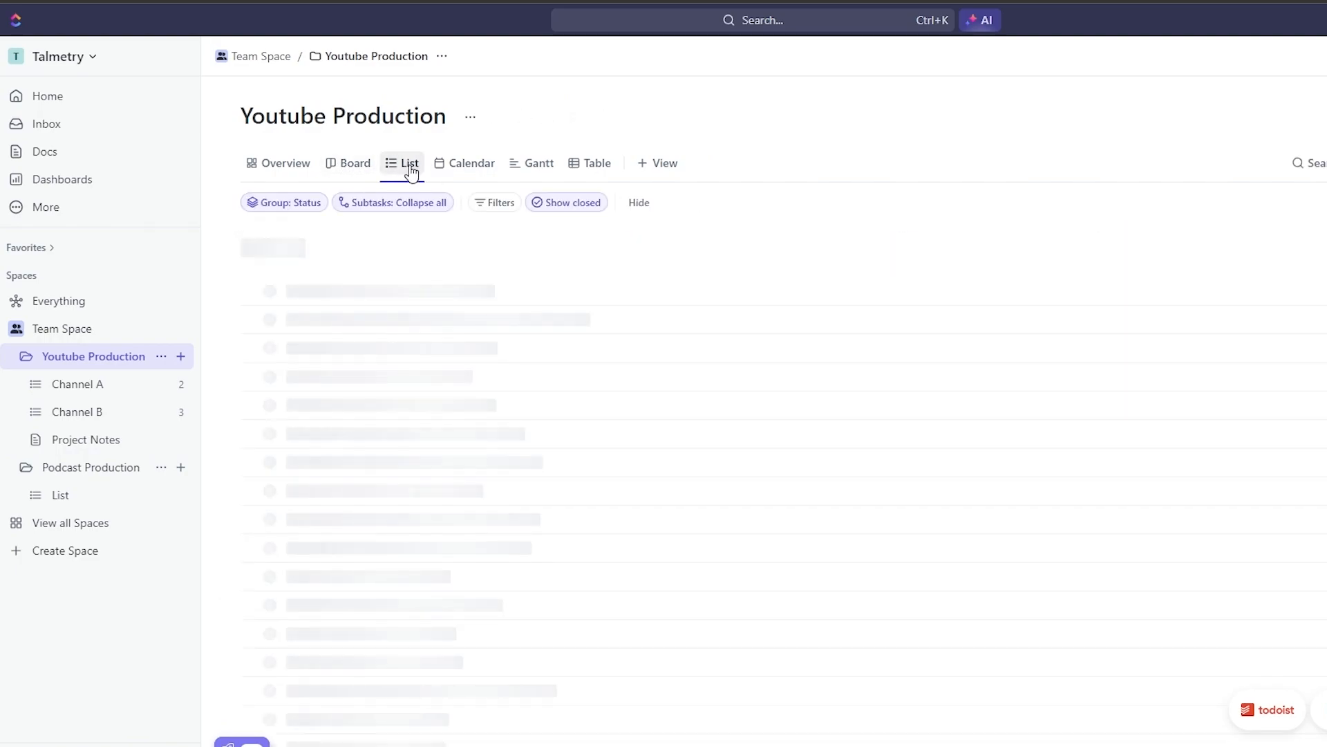
{"action": "scroll", "coordinate": [547, 553], "scroll_direction": "down", "scroll_amount": 2}
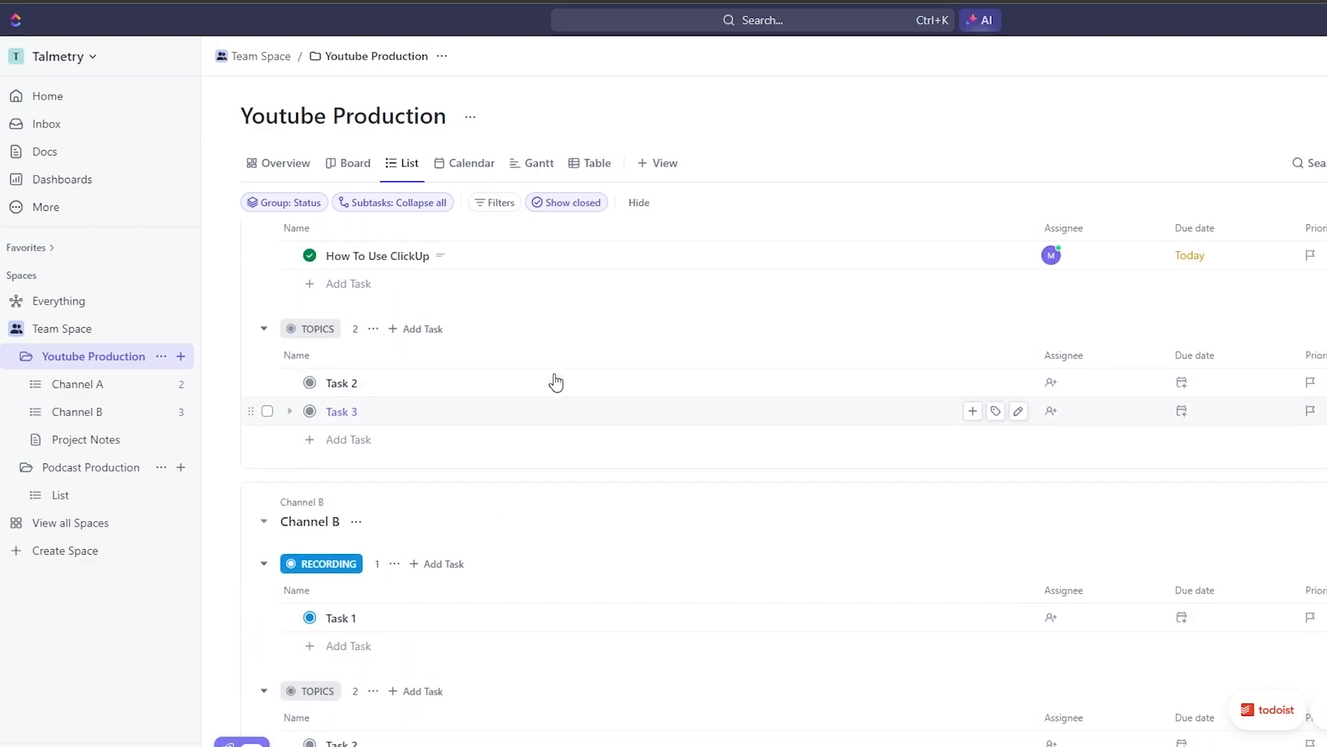
{"action": "scroll", "coordinate": [448, 296], "scroll_direction": "up", "scroll_amount": 2}
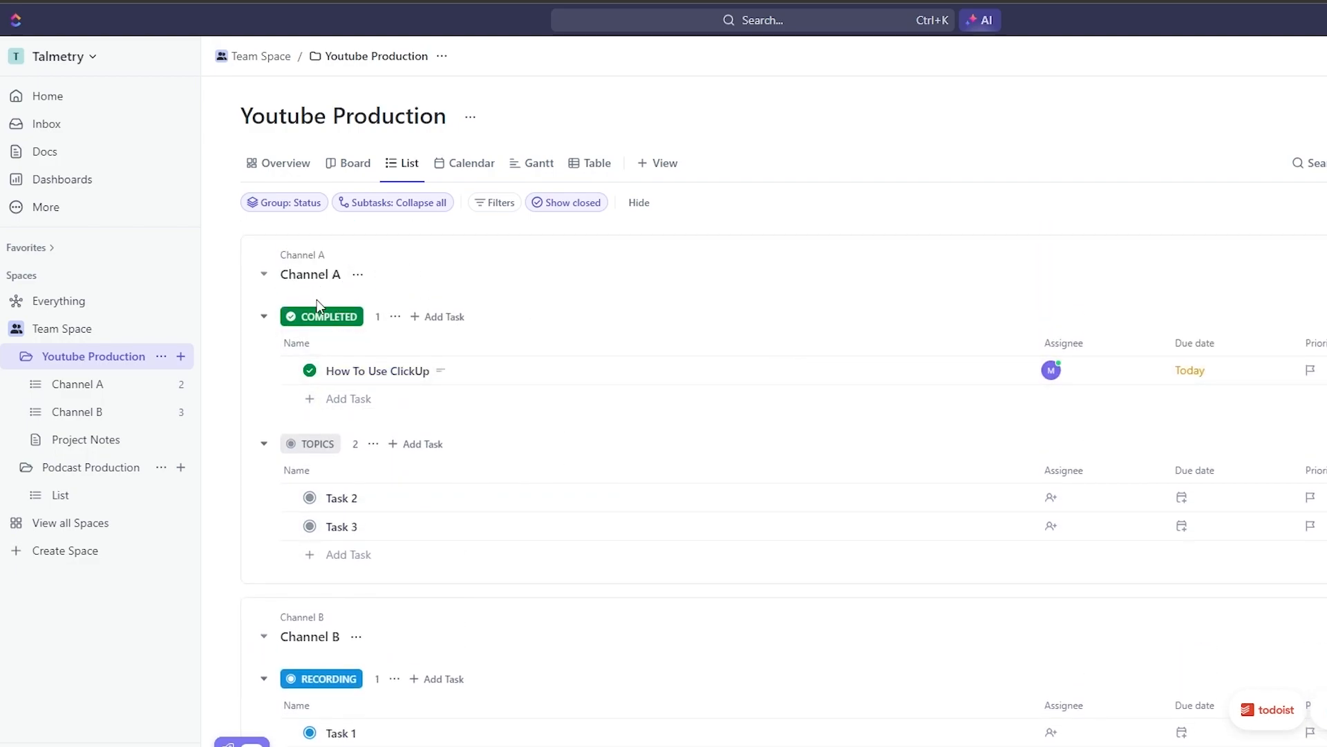
{"action": "mouse_move", "coordinate": [319, 281]}
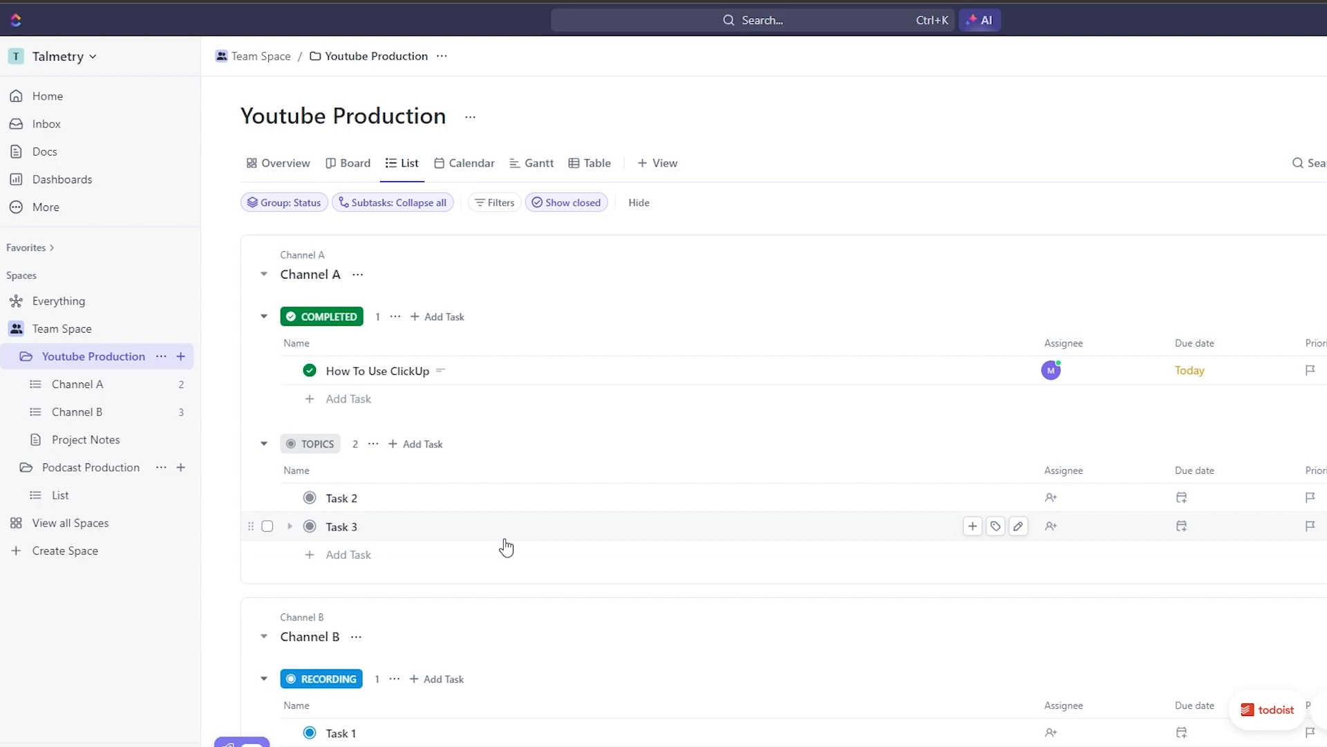
{"action": "scroll", "coordinate": [505, 546], "scroll_direction": "down", "scroll_amount": 2}
{"action": "scroll", "coordinate": [459, 409], "scroll_direction": "up", "scroll_amount": 2}
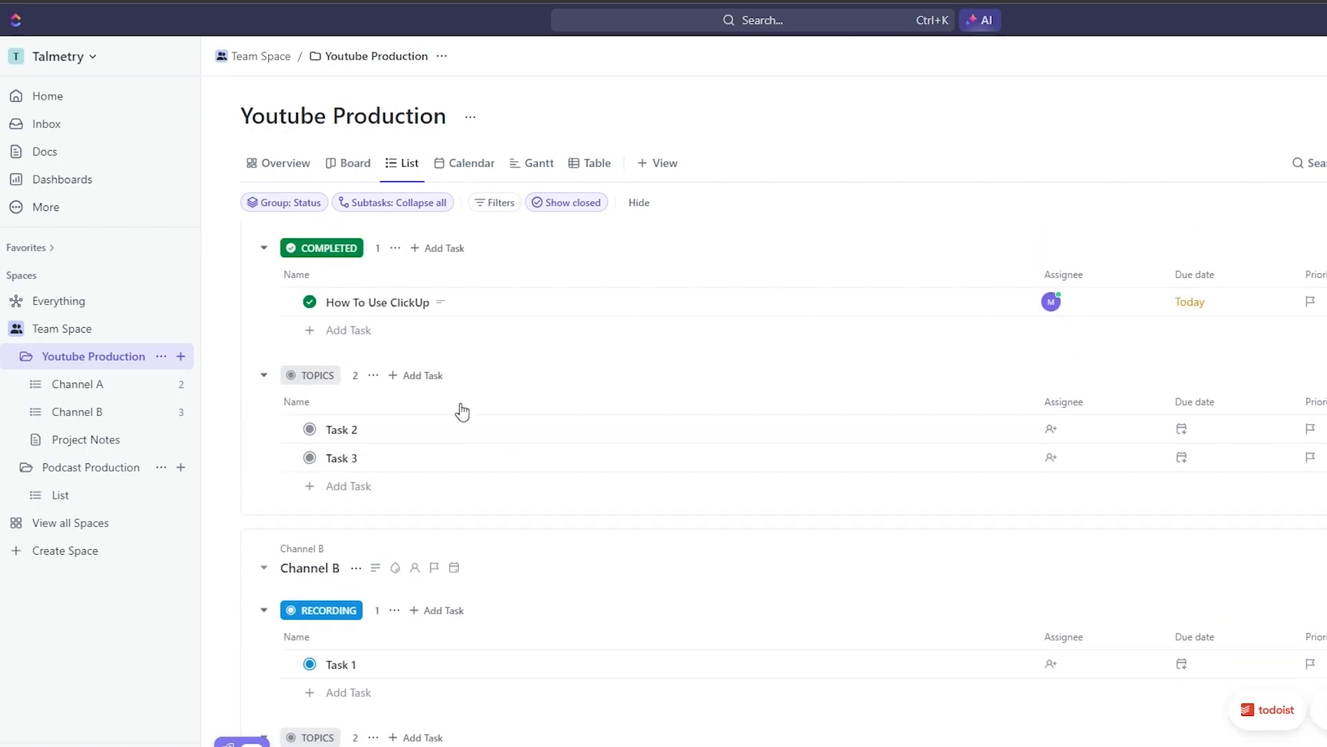
{"action": "left_click", "coordinate": [469, 178]}
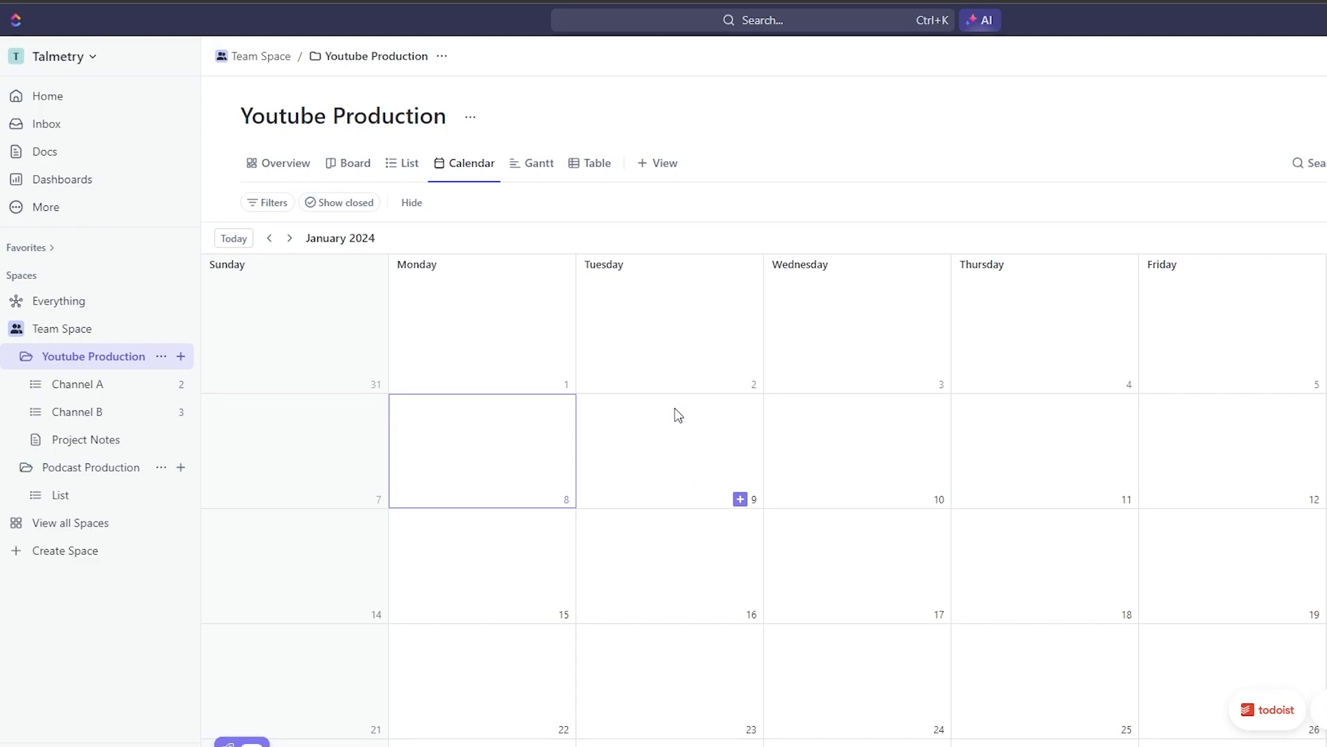
View all Spaces, then return to the Channel A board through the More menu.
{"action": "left_click", "coordinate": [108, 535]}
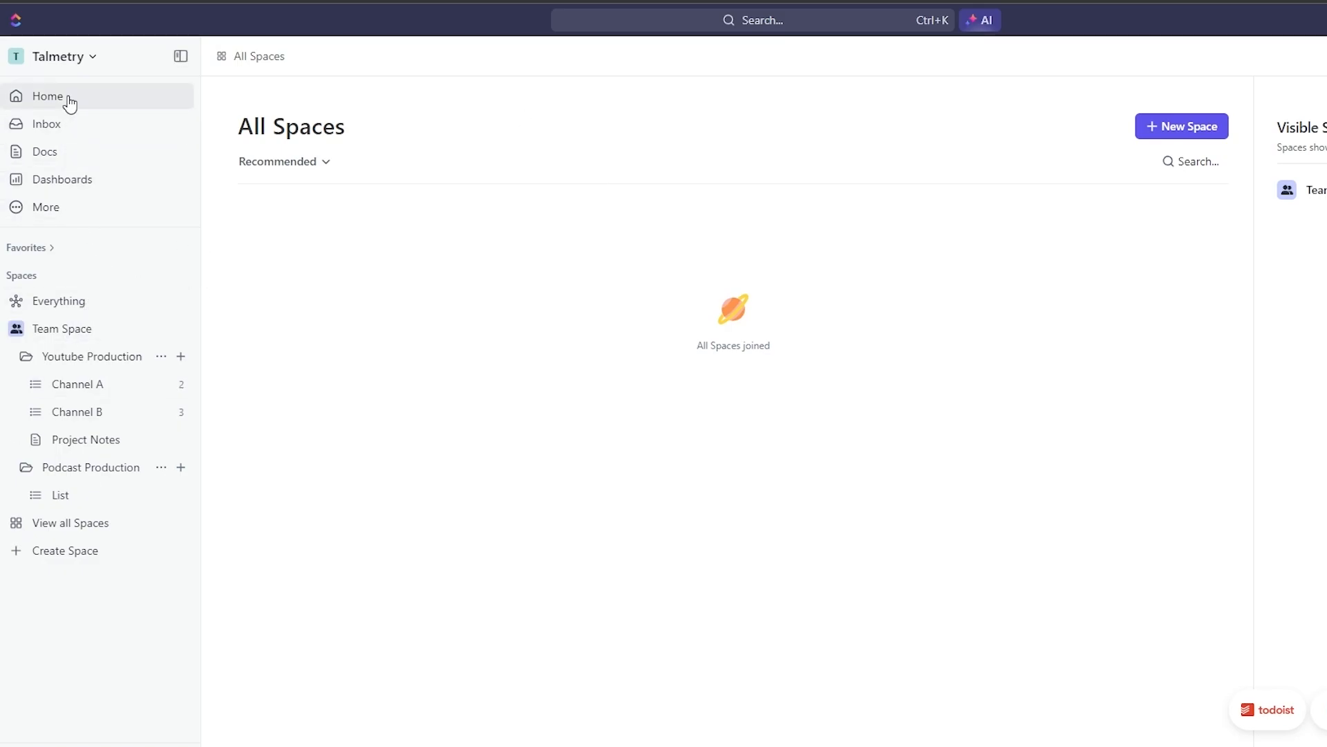
{"action": "left_click", "coordinate": [65, 216]}
{"action": "left_click", "coordinate": [77, 384]}
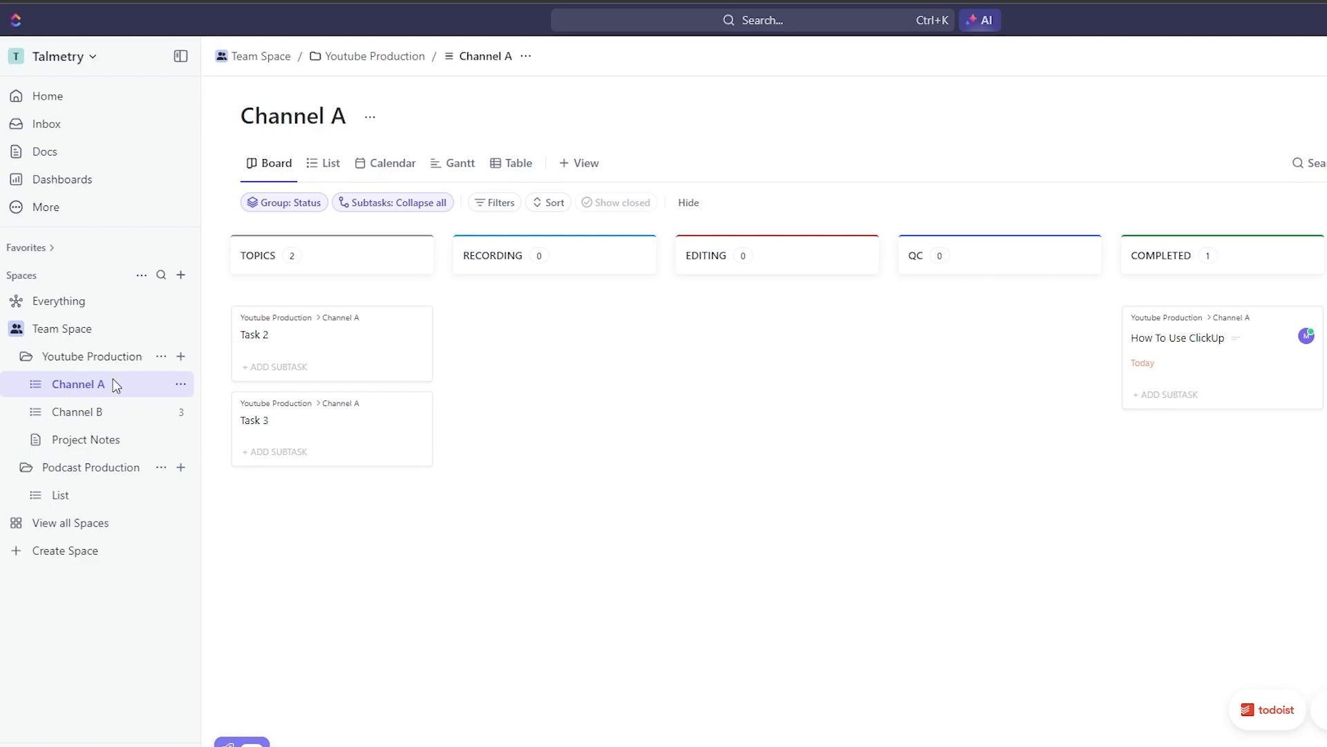
Start adding a view to Channel A, cancel without adding one, and go to Home.
{"action": "left_click", "coordinate": [596, 159]}
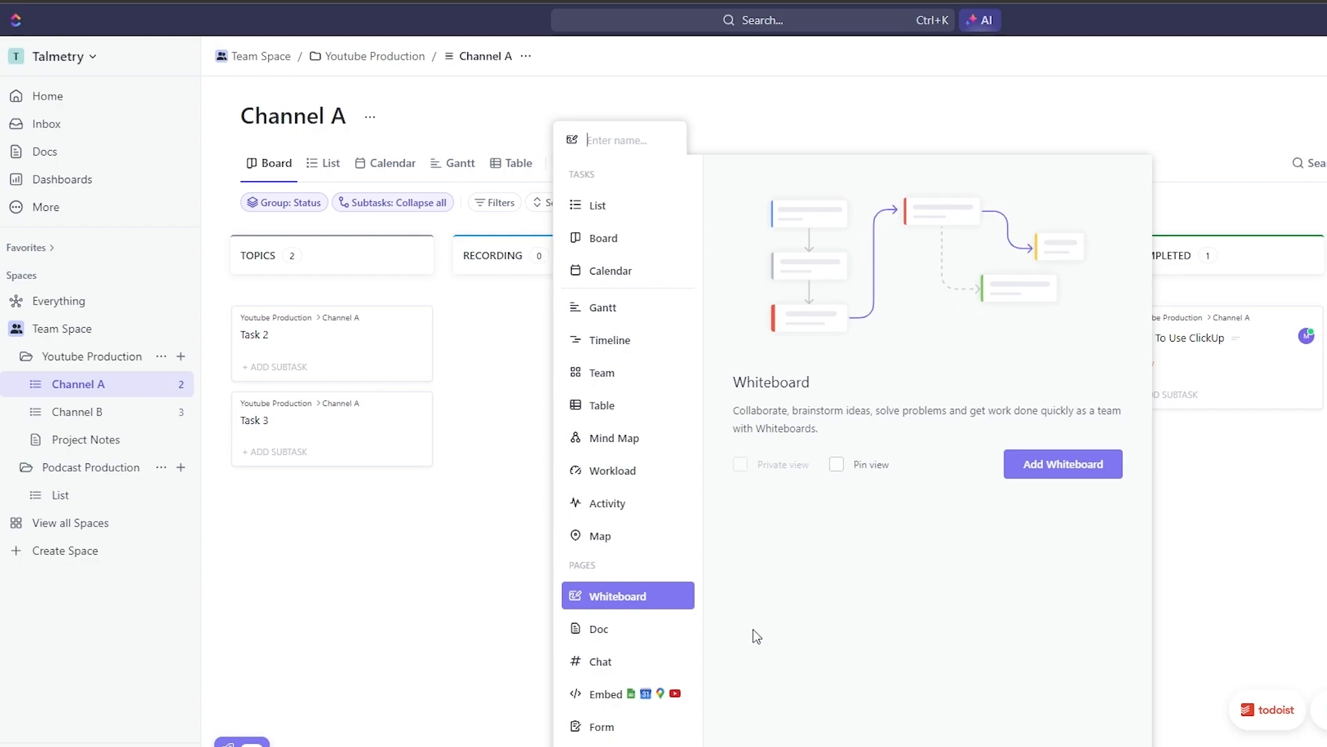
{"action": "left_click", "coordinate": [314, 593]}
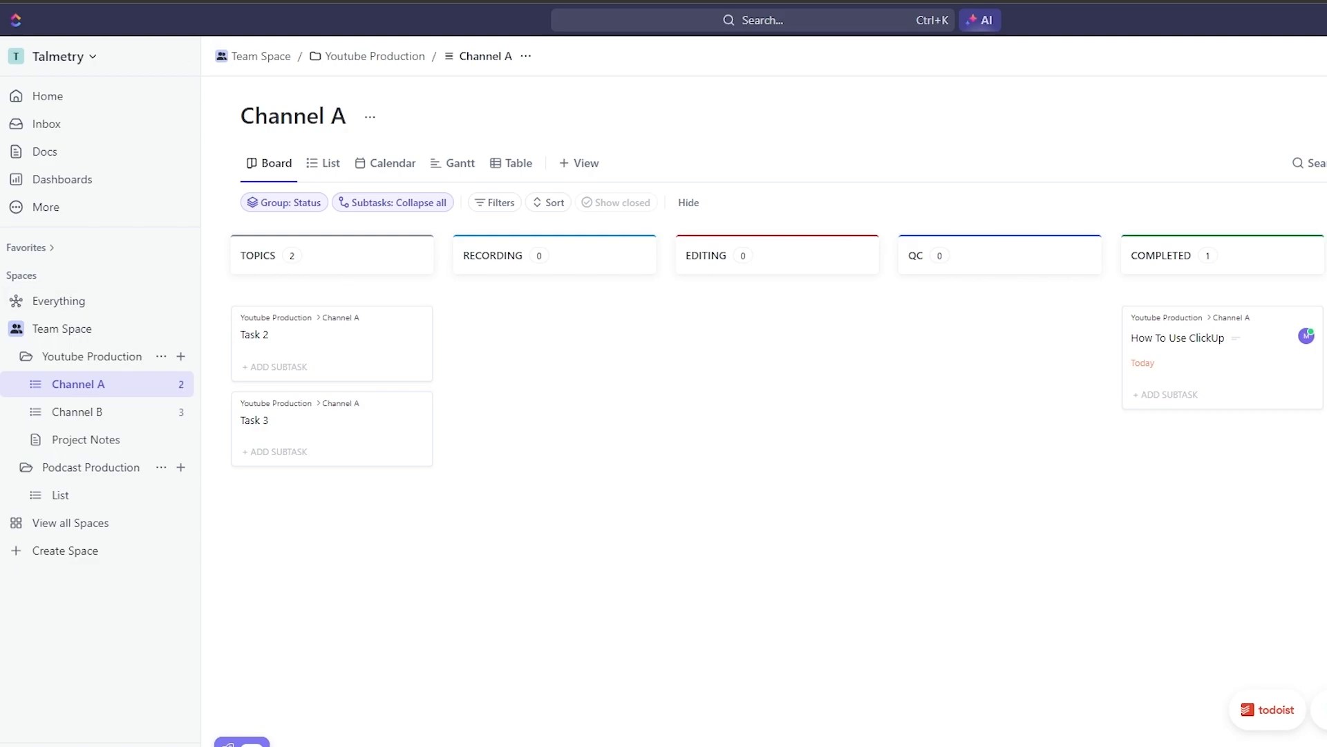
{"action": "left_click", "coordinate": [95, 104]}
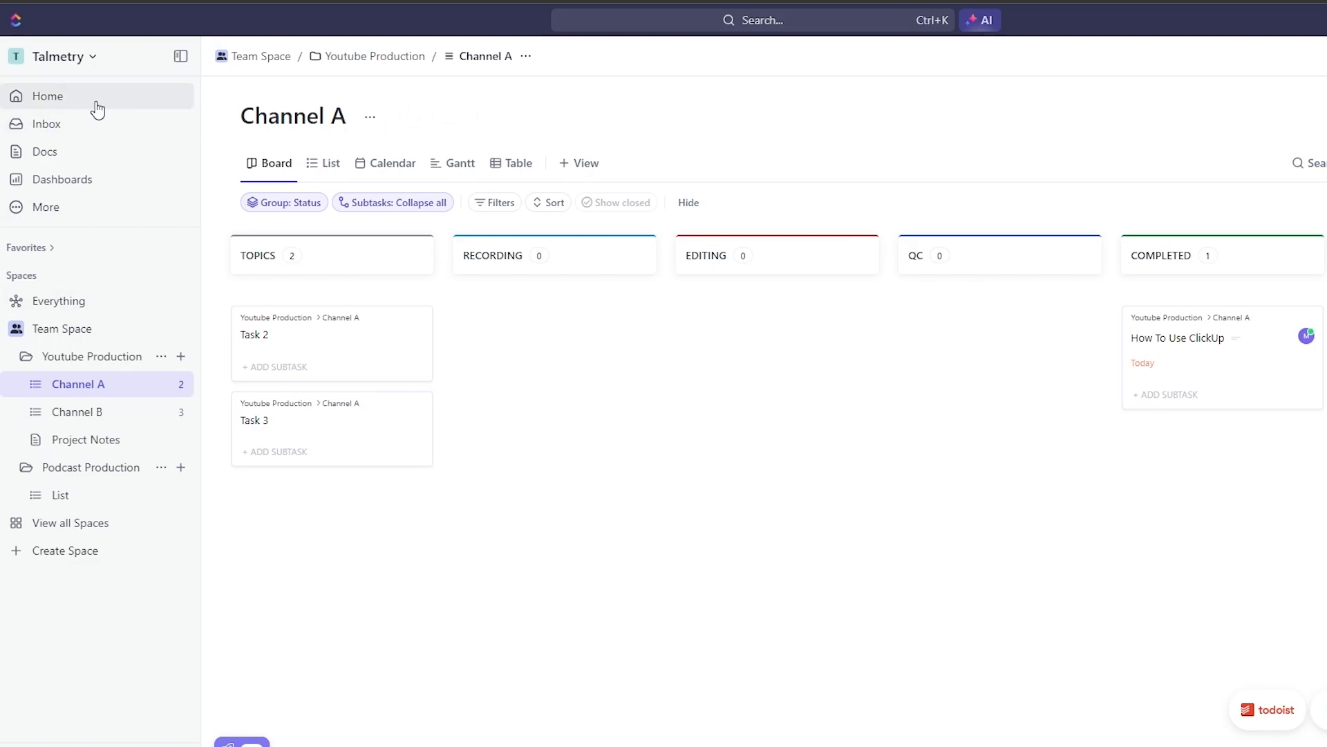